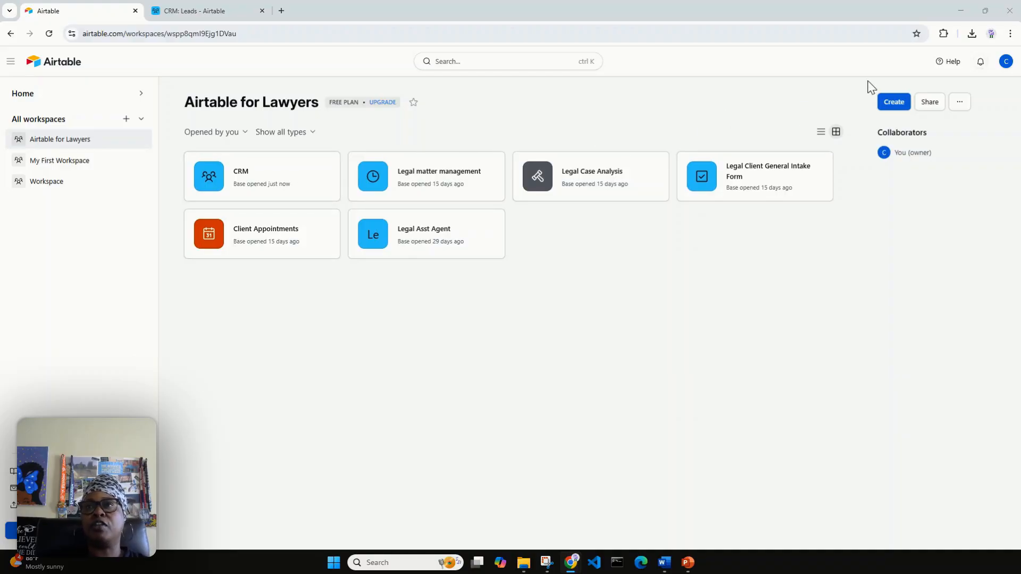
View the available ways to start a new base in the Airtable for Lawyers workspace, and dismiss them
click(897, 103)
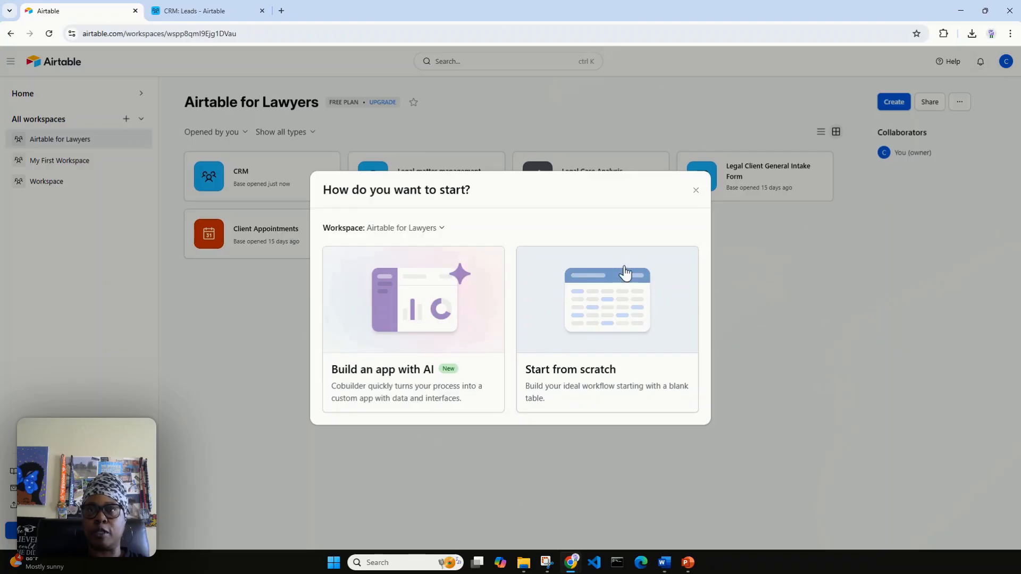
click(697, 190)
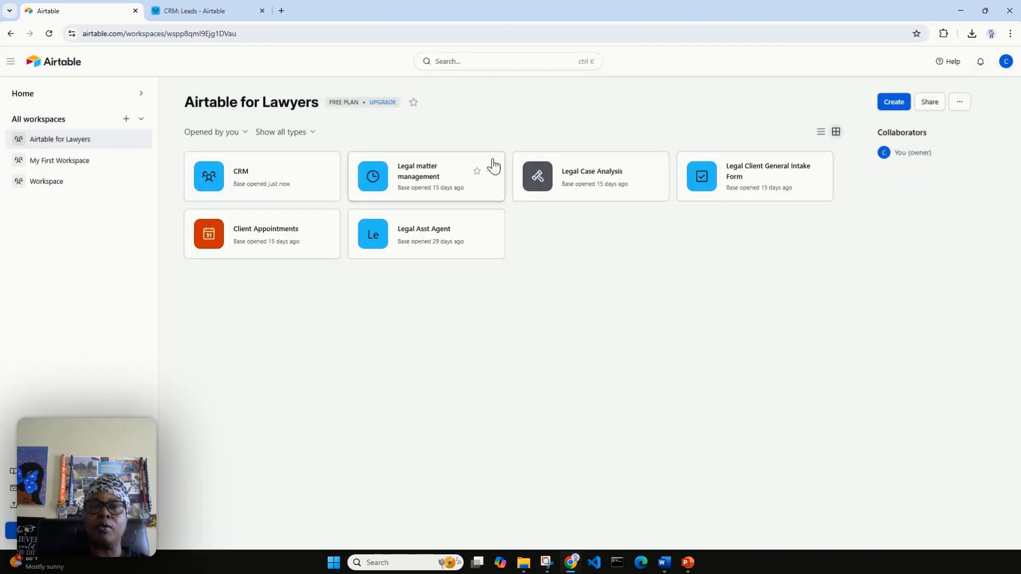
mouse_move(343, 110)
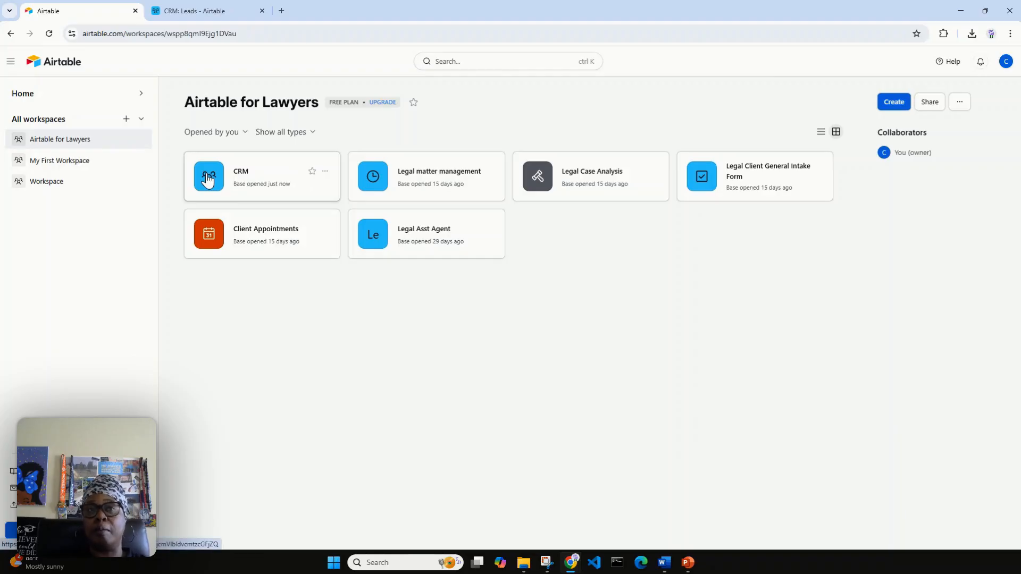
Set the browser page zoom to 125% and dismiss the CRM base's options
click(325, 173)
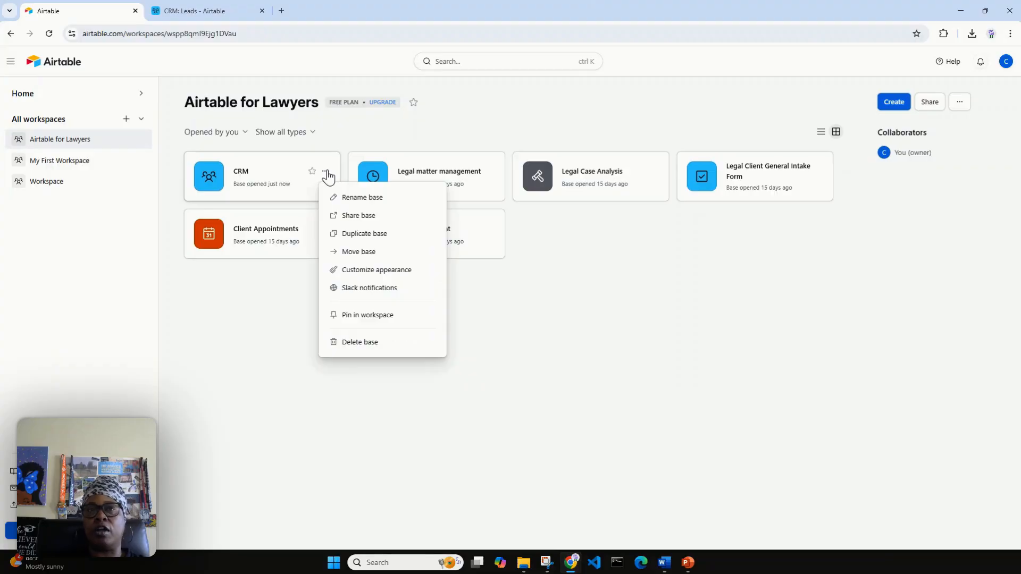
click(1010, 33)
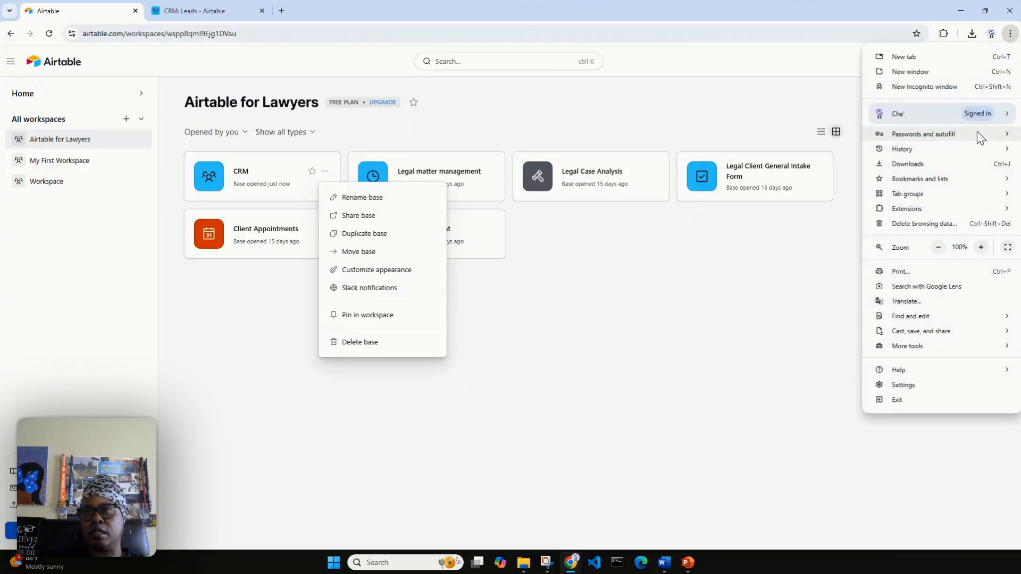
click(981, 248)
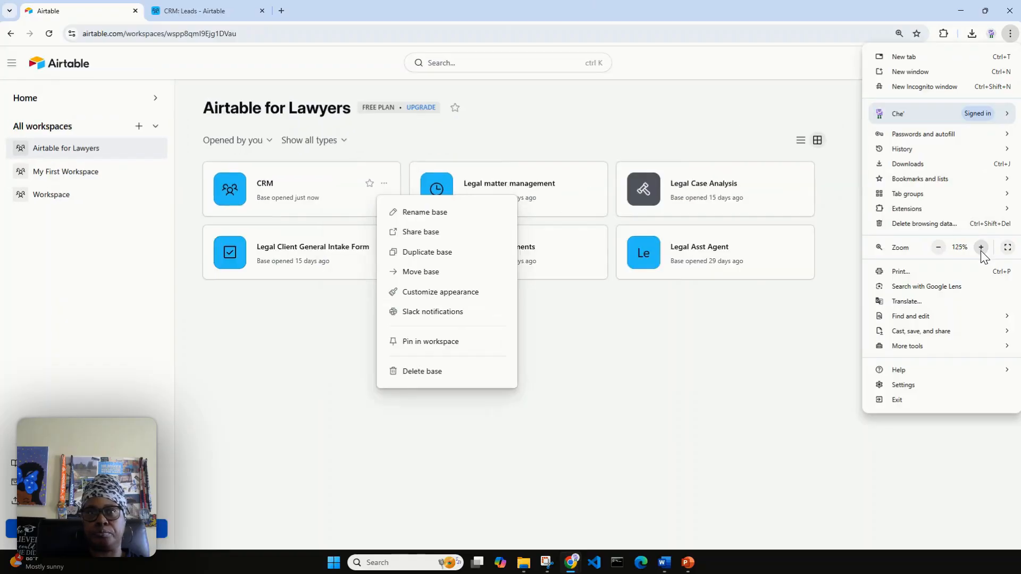
click(981, 248)
click(981, 248)
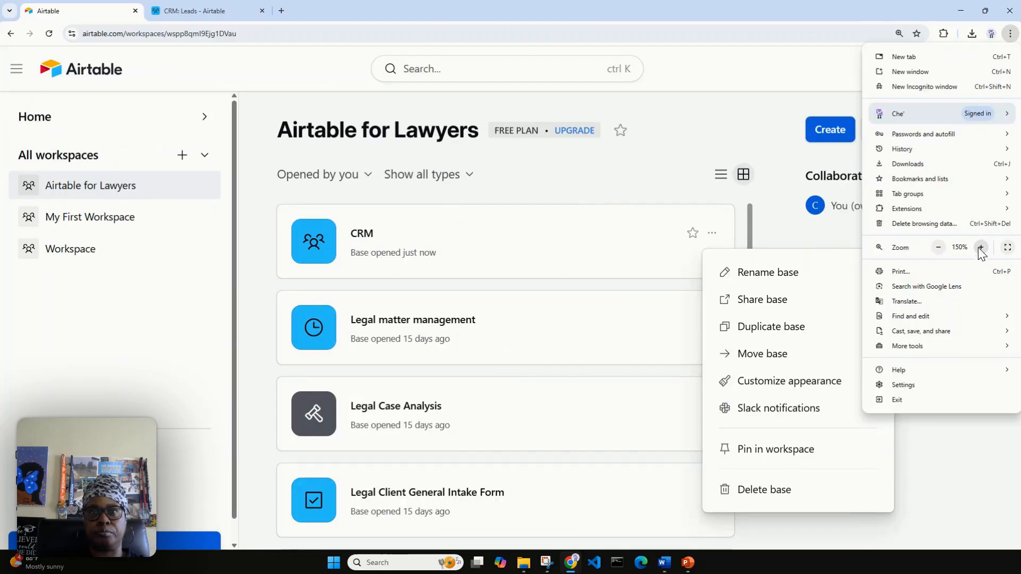
click(938, 247)
click(687, 140)
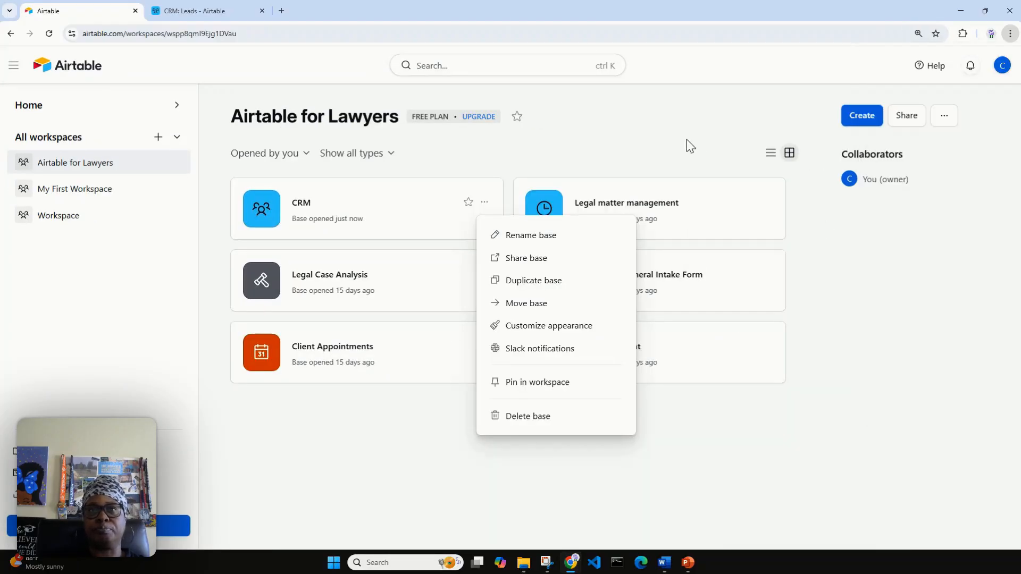
click(687, 140)
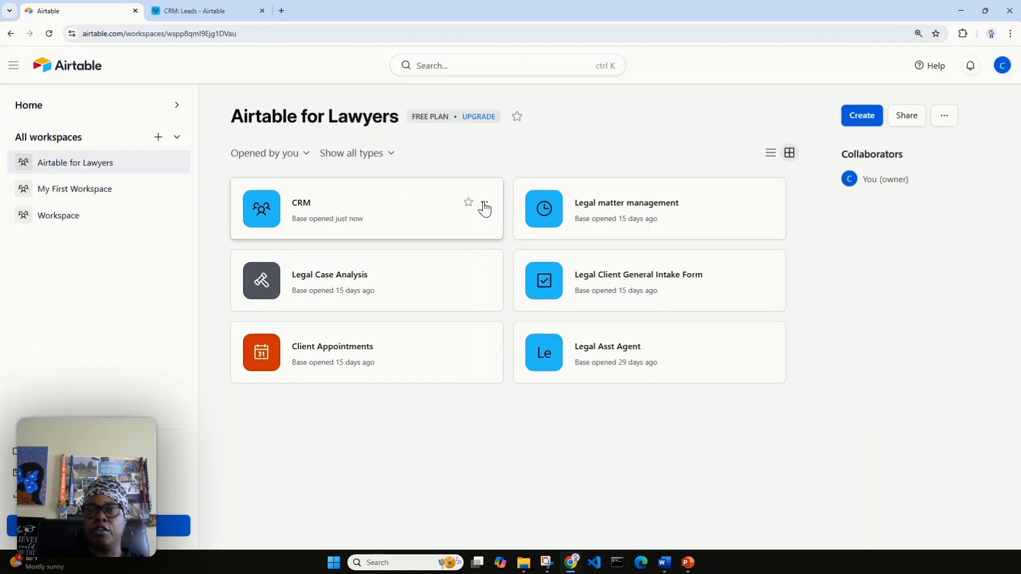
Open the CRM base's name for editing
click(485, 206)
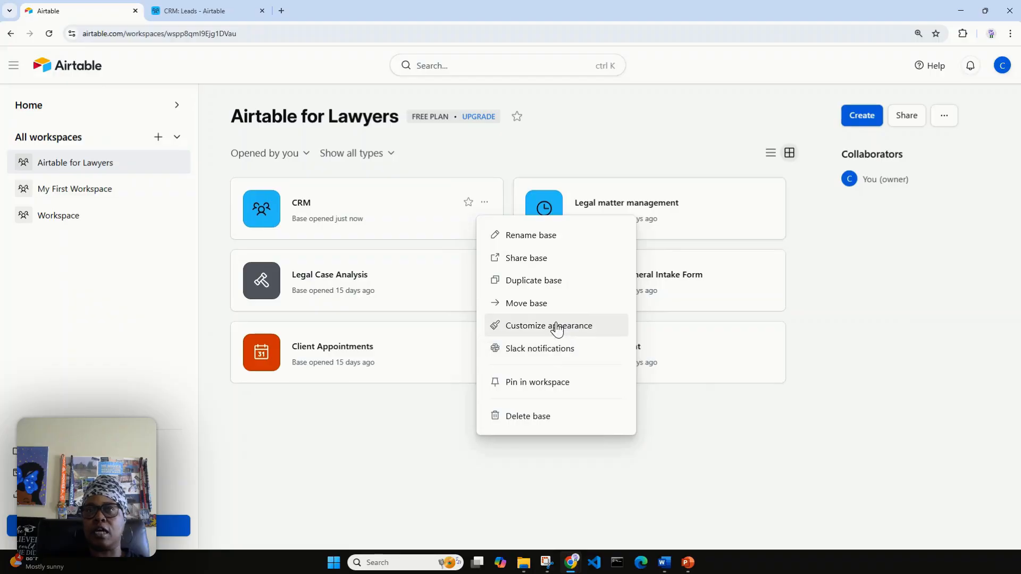
click(524, 237)
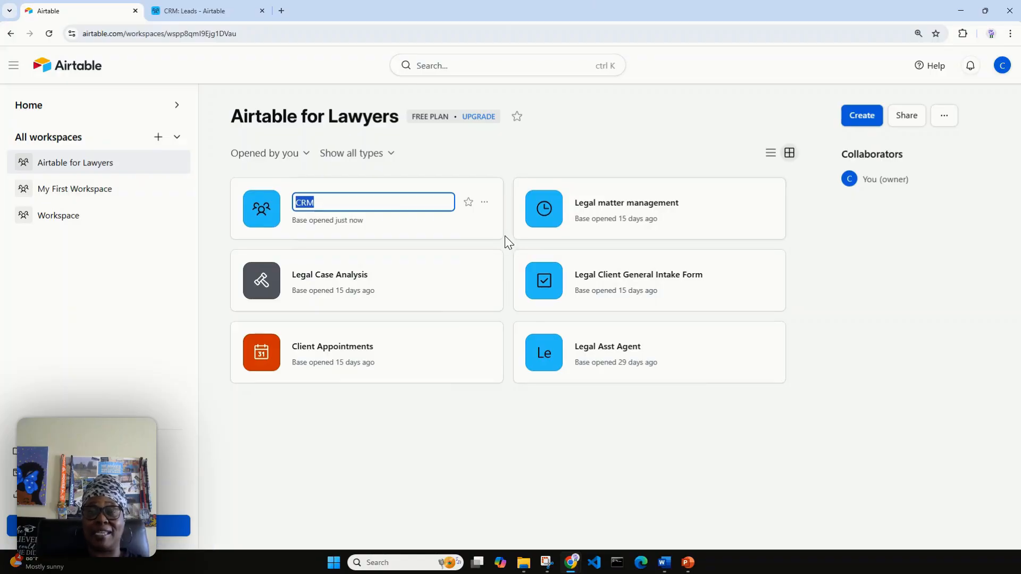
Create a new base from scratch in the Airtable for Lawyers workspace and return to the workspace overview
click(859, 120)
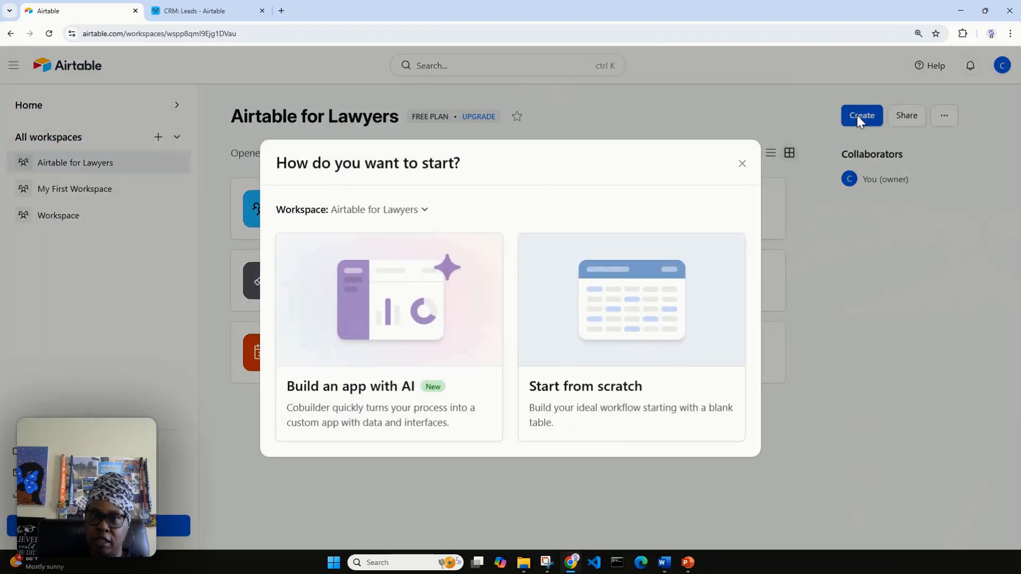
click(620, 332)
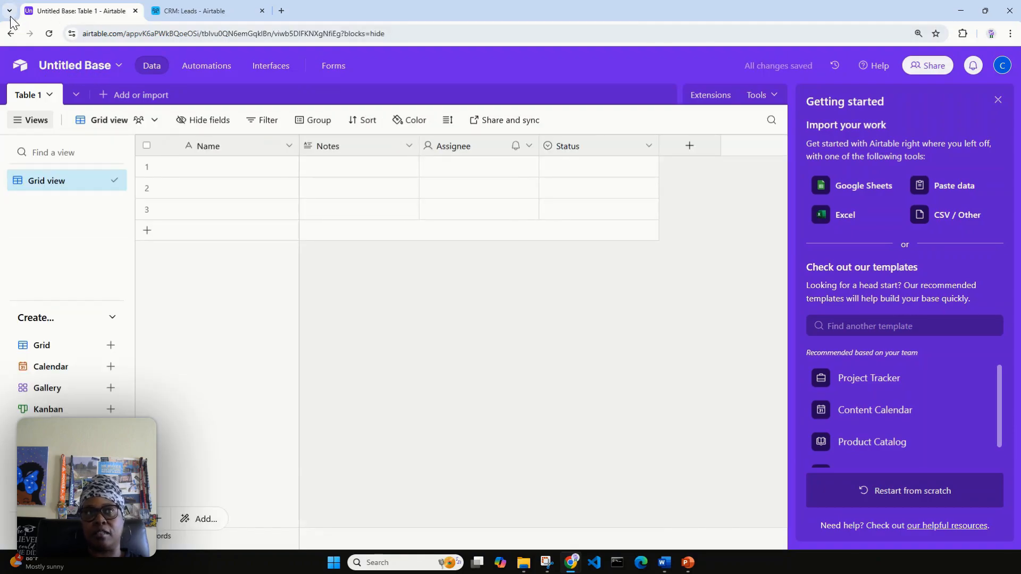
click(11, 33)
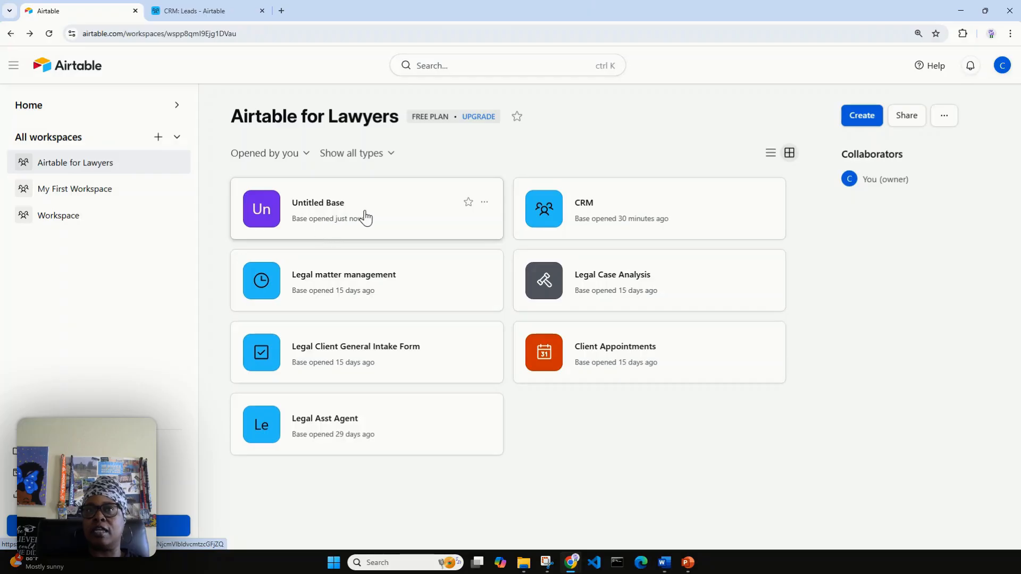
Delete the Untitled Base from the Airtable for Lawyers workspace
click(485, 202)
click(532, 419)
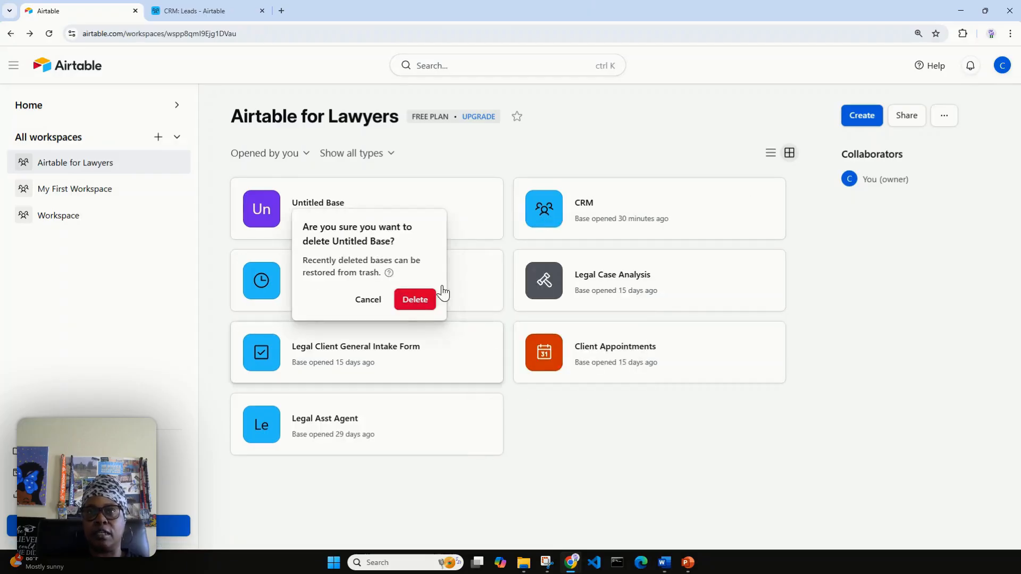
click(416, 300)
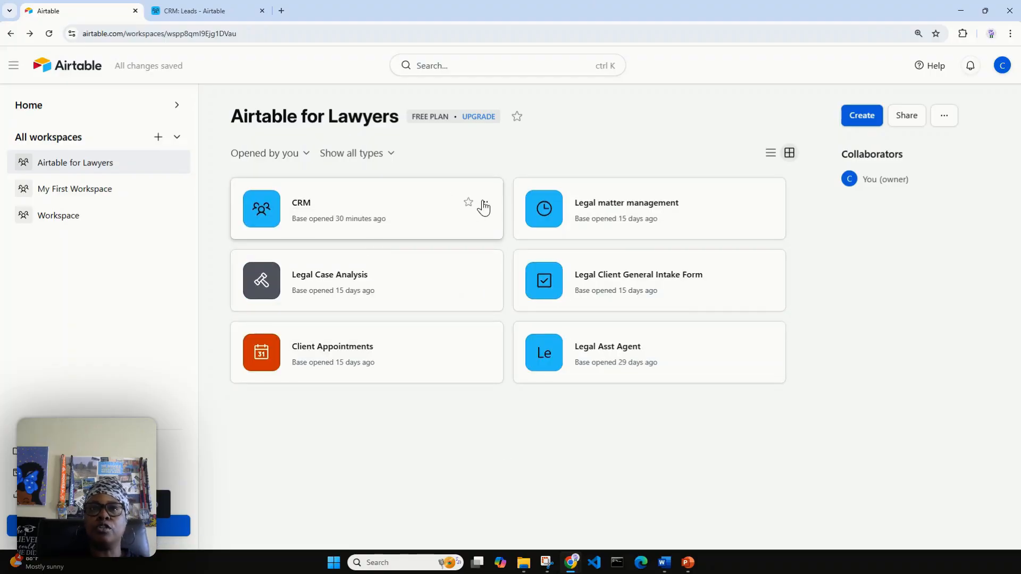
Open the CRM base's name for editing, leave it, and set the base's color to teal
click(484, 203)
click(521, 239)
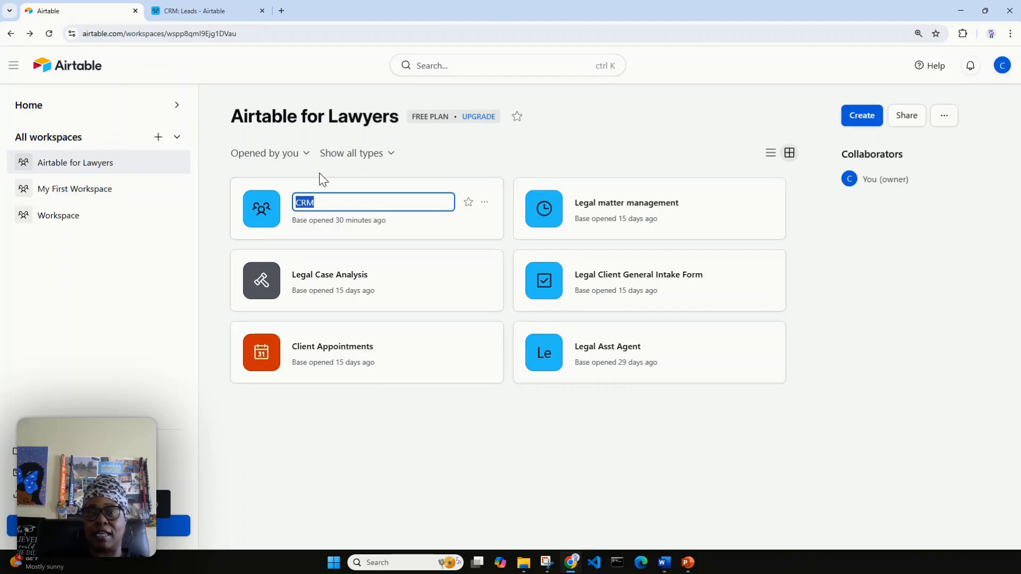
click(485, 205)
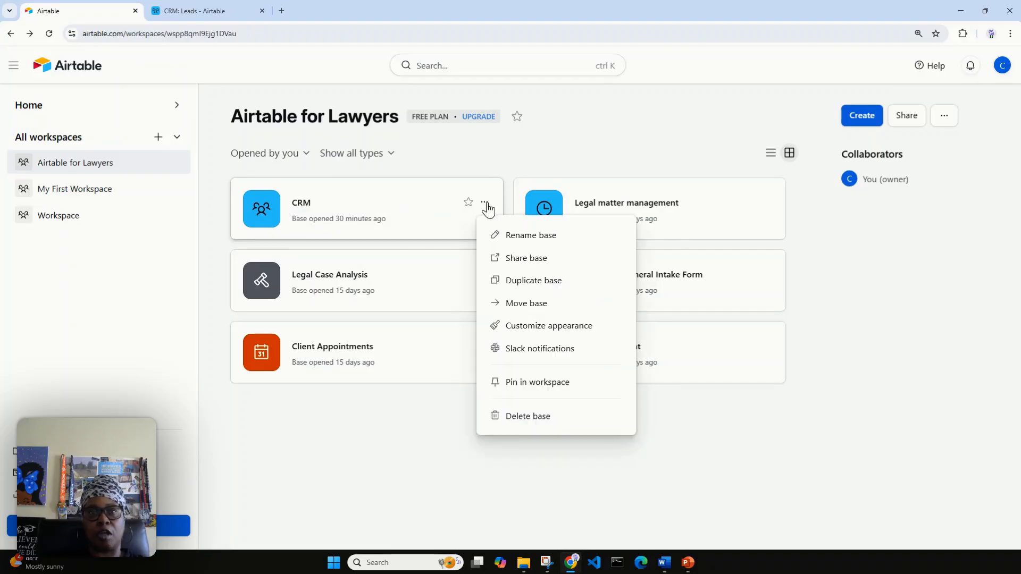
click(546, 330)
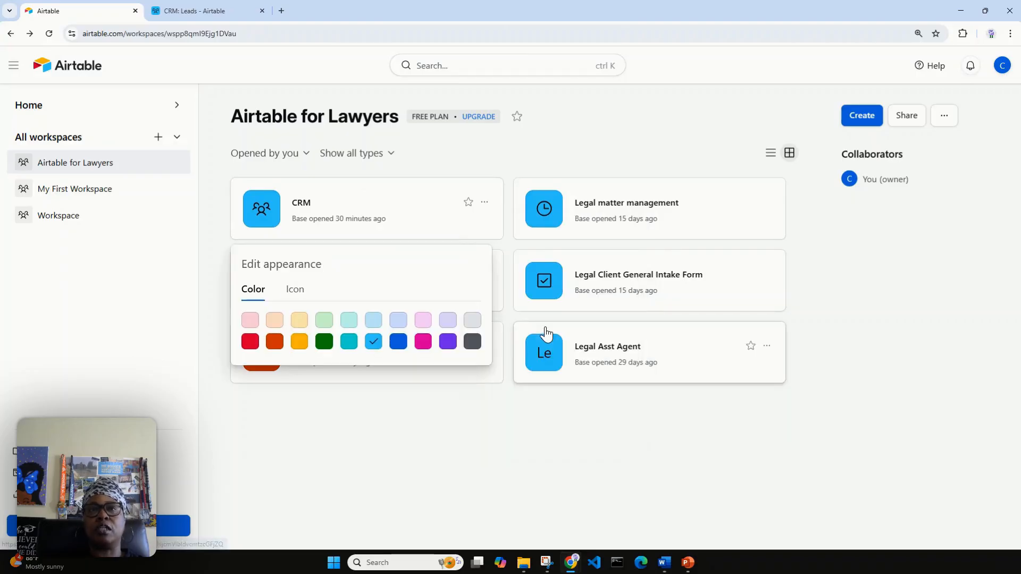
click(350, 342)
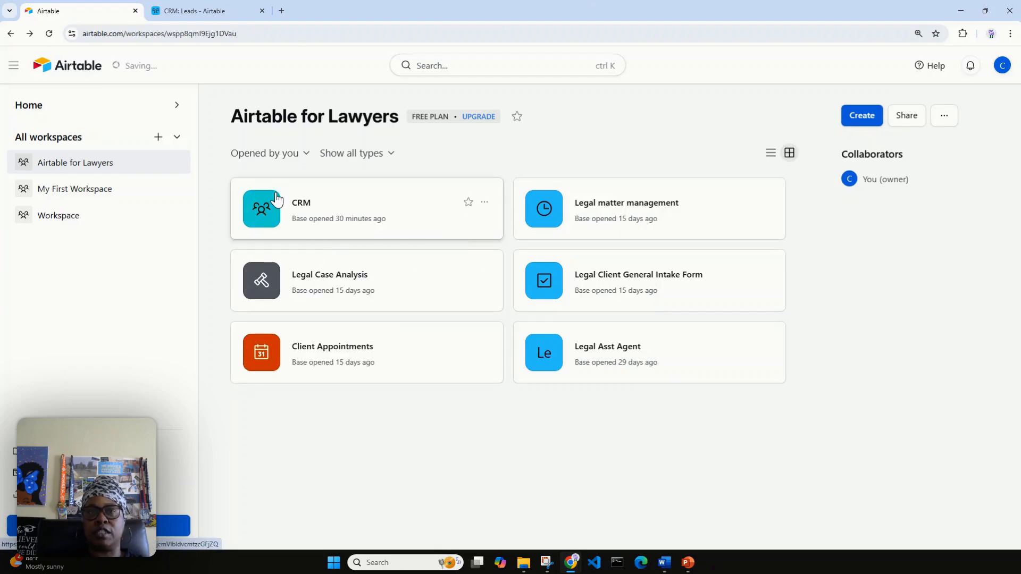
Customize the CRM base's appearance with the two-person icon
click(486, 203)
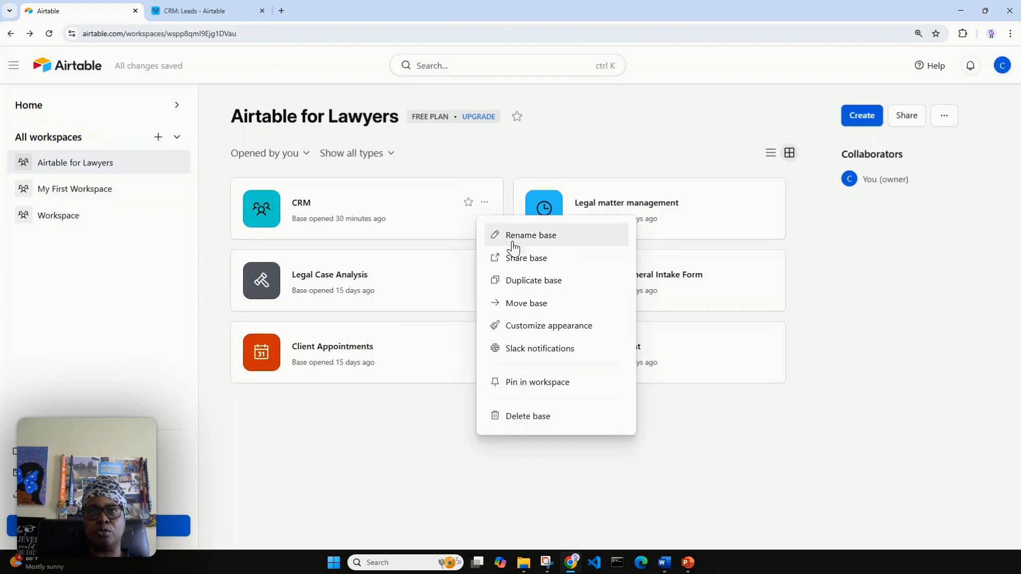
click(543, 329)
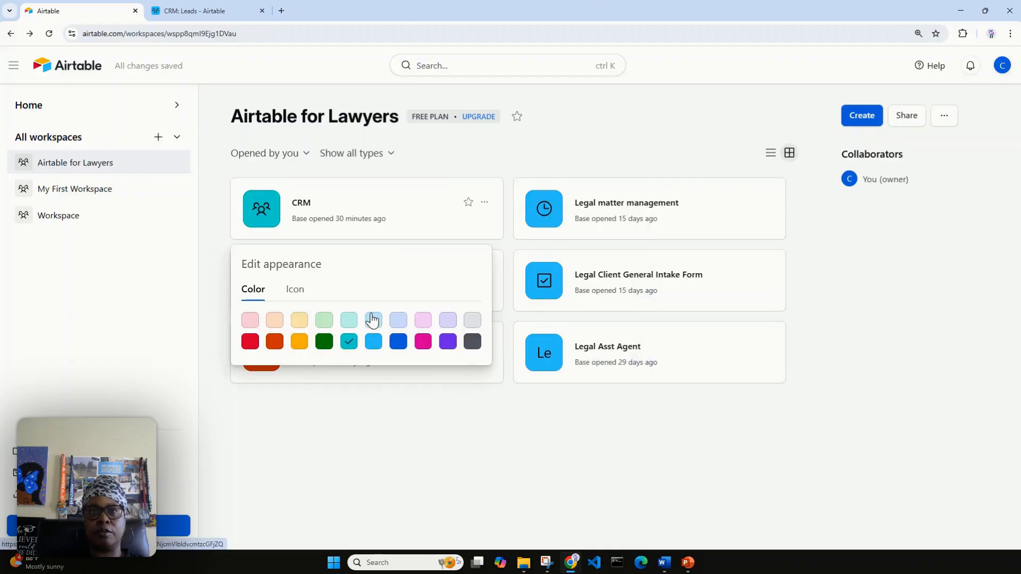
click(296, 291)
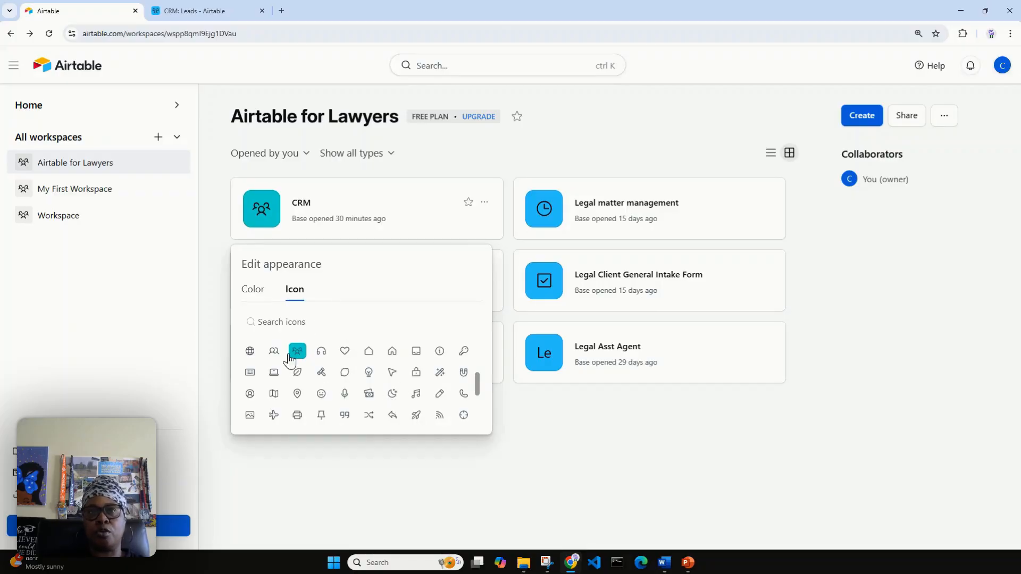
click(274, 352)
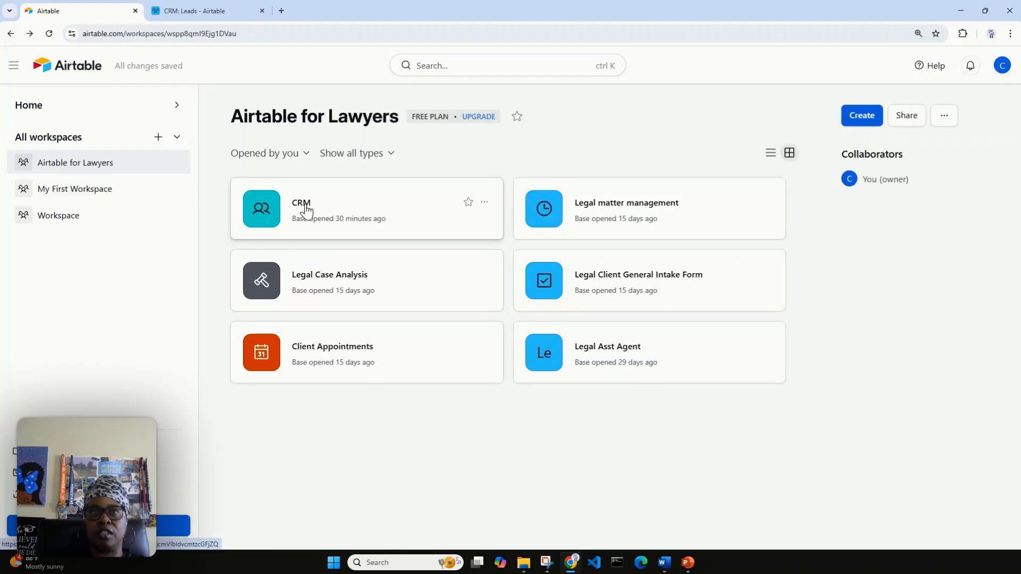
Set the CRM base's icon to the three-person group
click(484, 204)
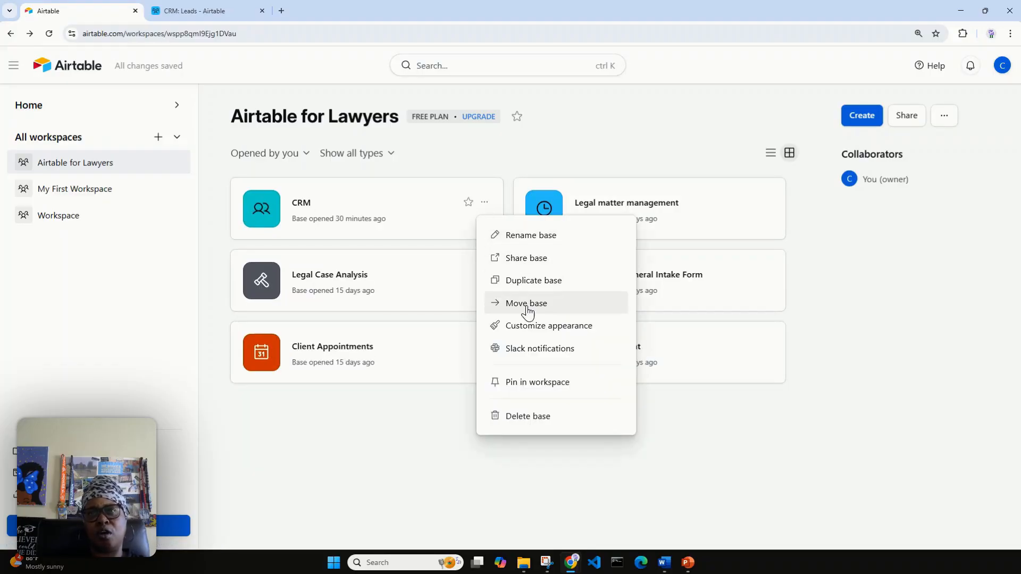
click(528, 326)
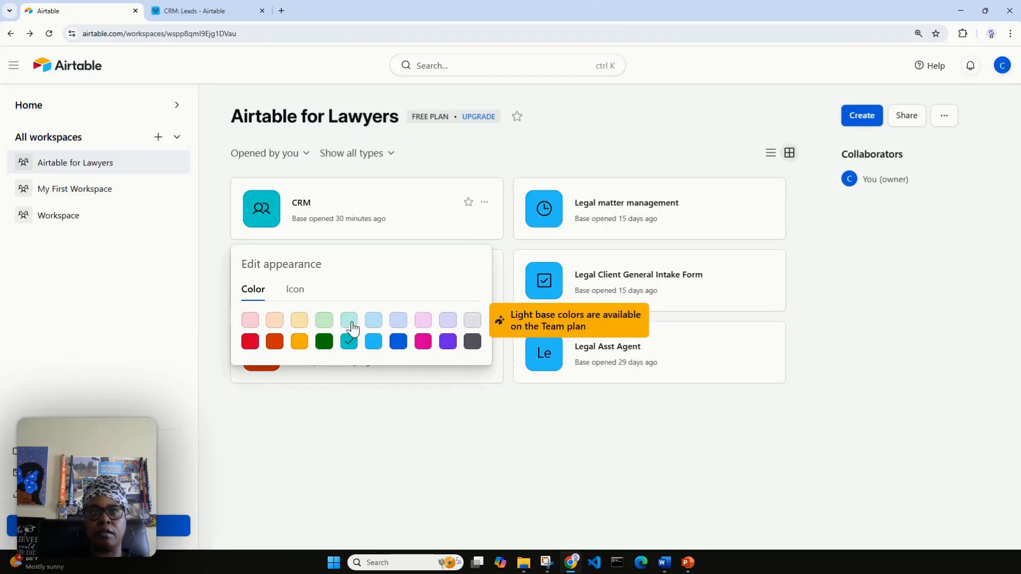
click(295, 290)
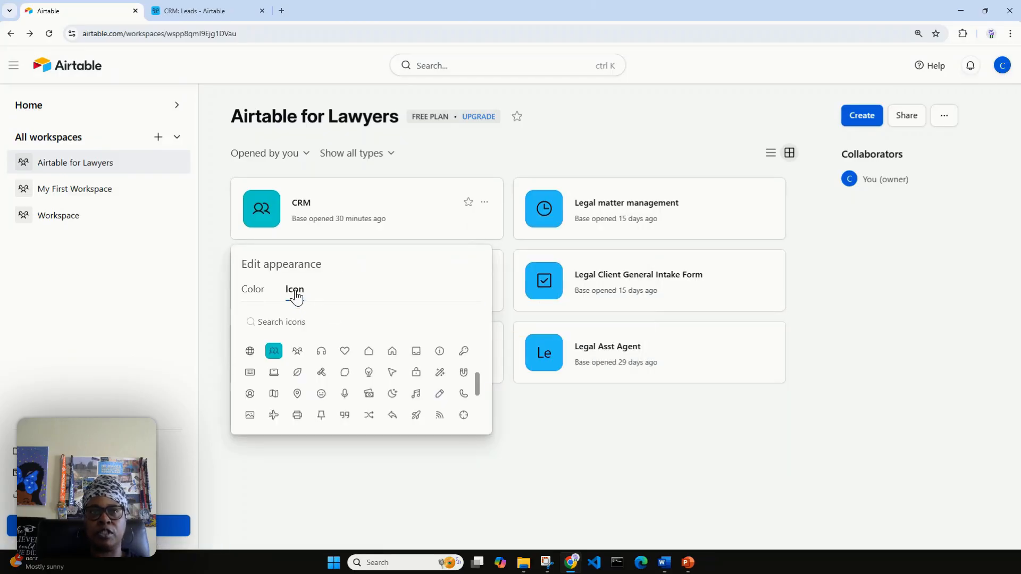
click(298, 353)
Try the light teal color for the CRM base, dismiss the Team plan upgrade, and set the color to dark gray
click(484, 203)
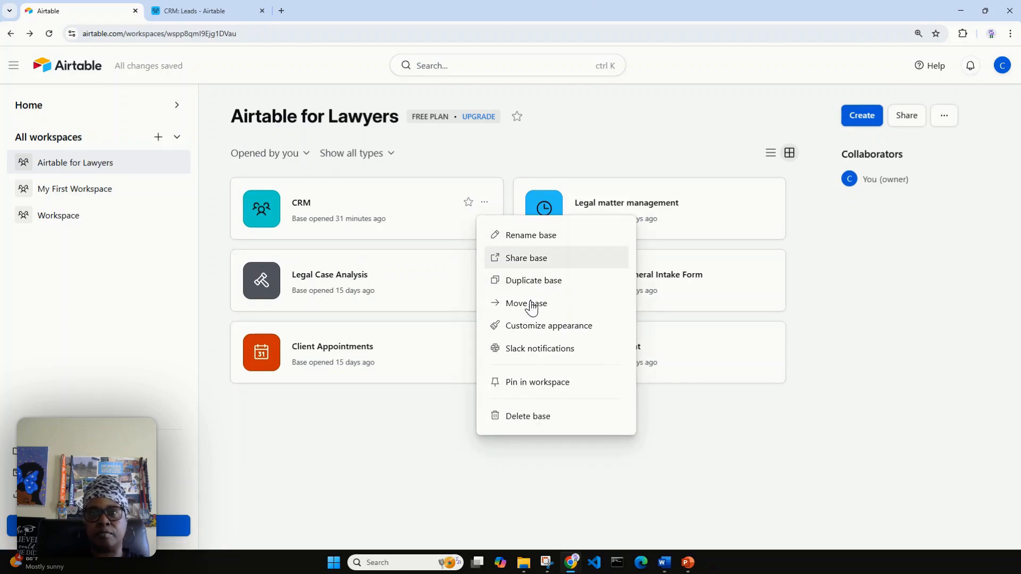
click(540, 332)
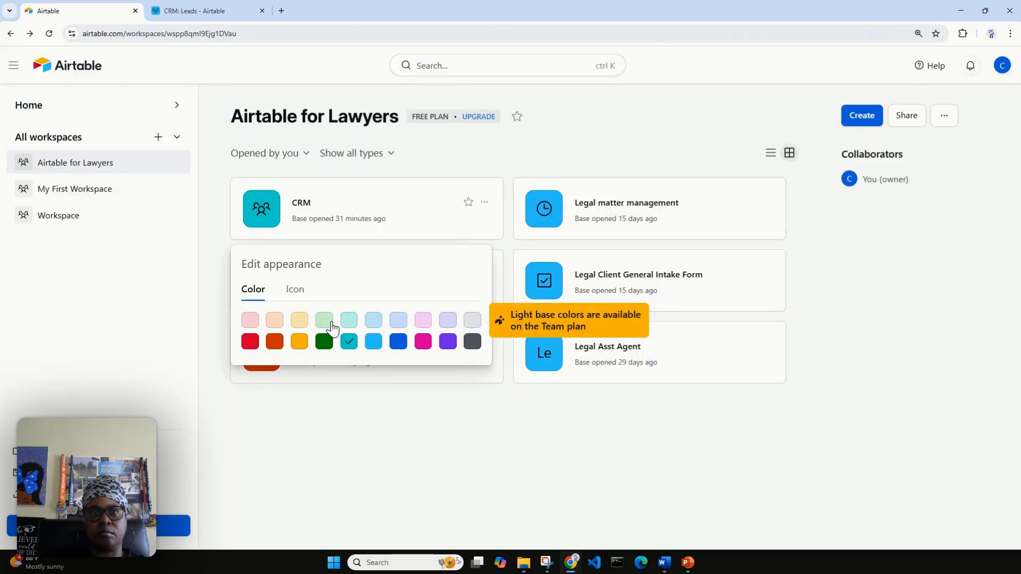
click(350, 325)
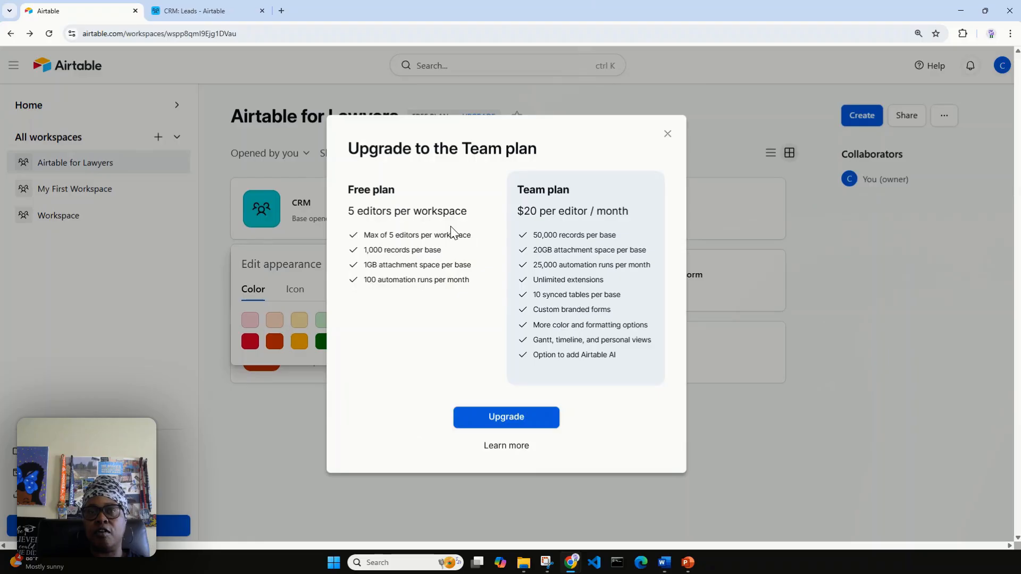
click(668, 135)
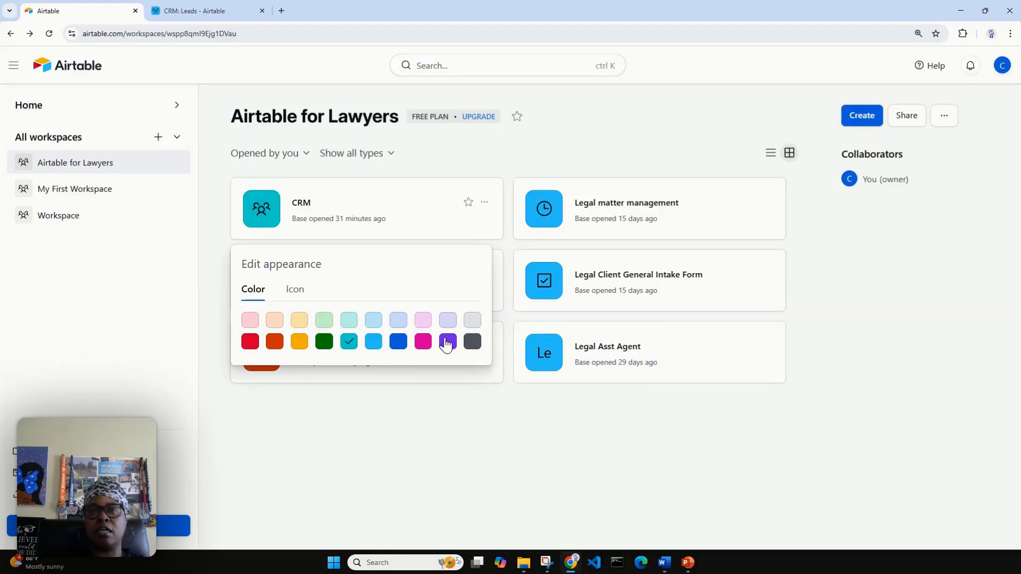
click(471, 343)
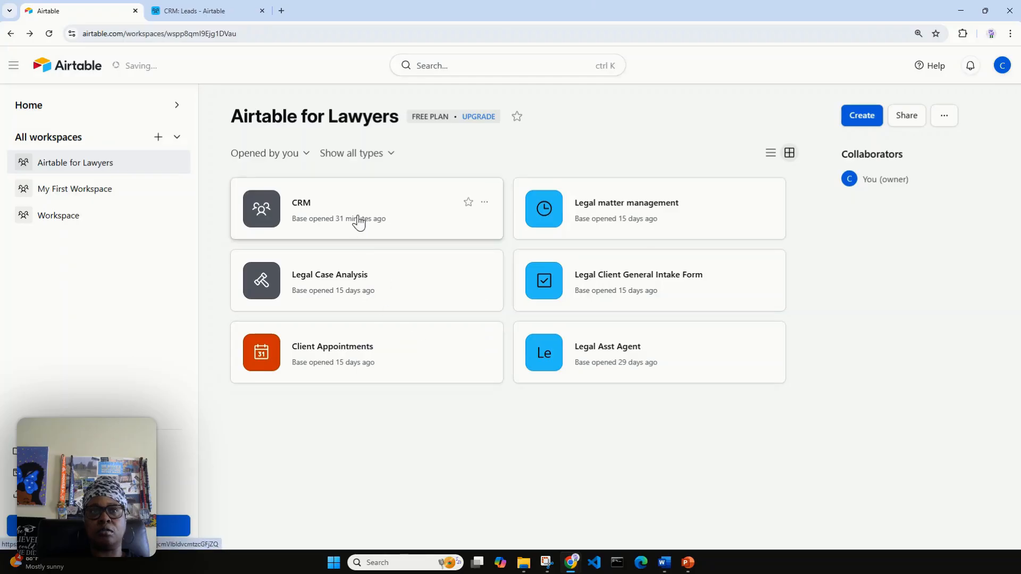
Set the CRM base's color to the bright light blue
click(485, 205)
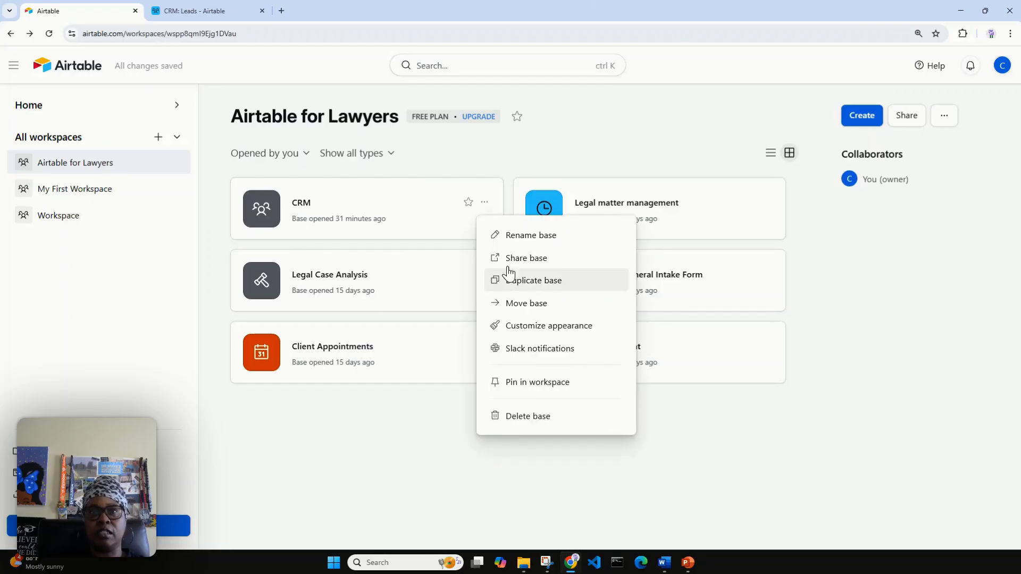
click(511, 325)
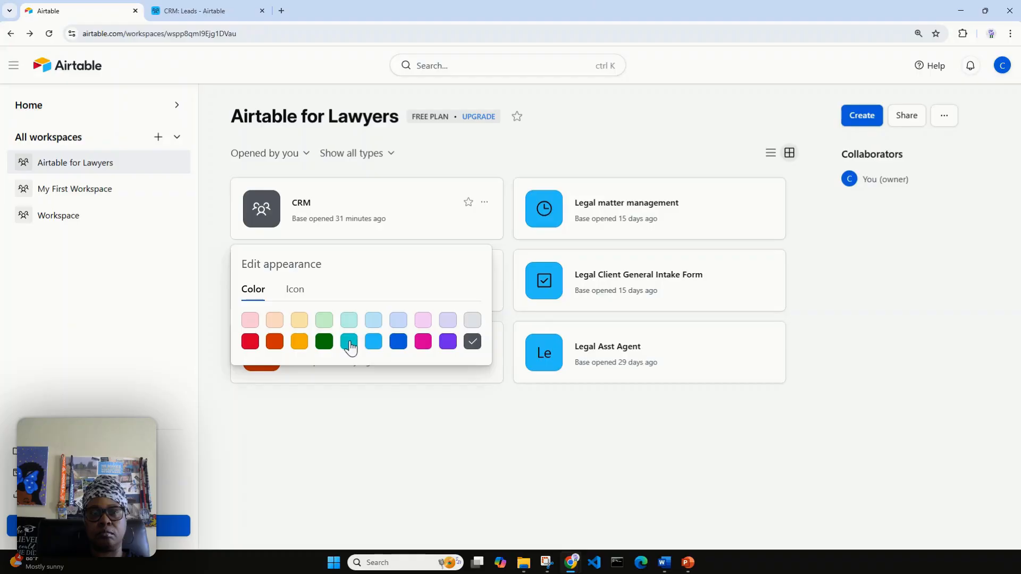
click(368, 344)
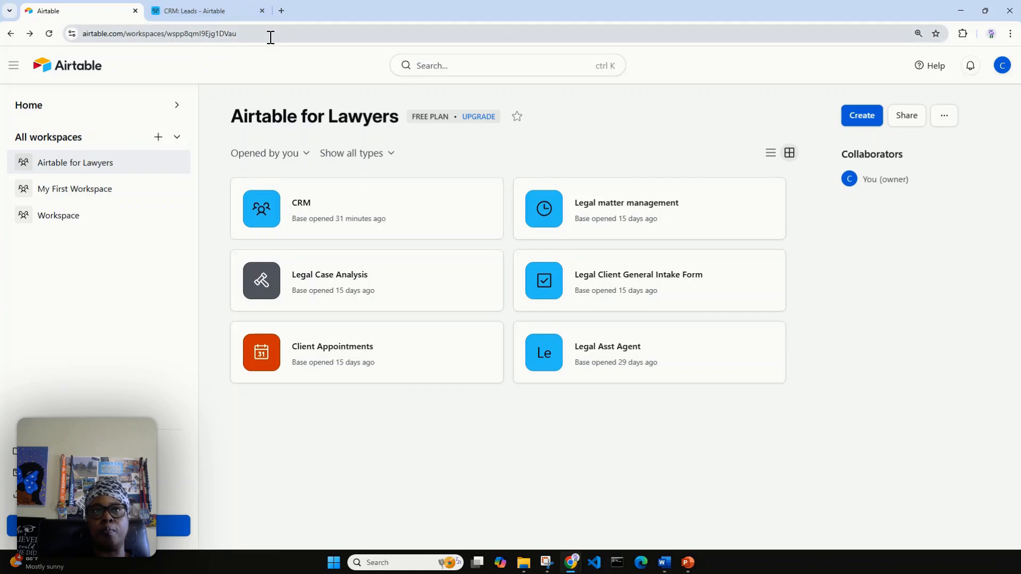
Close the open CRM base and reopen it from the workspace in a new browser tab
click(261, 10)
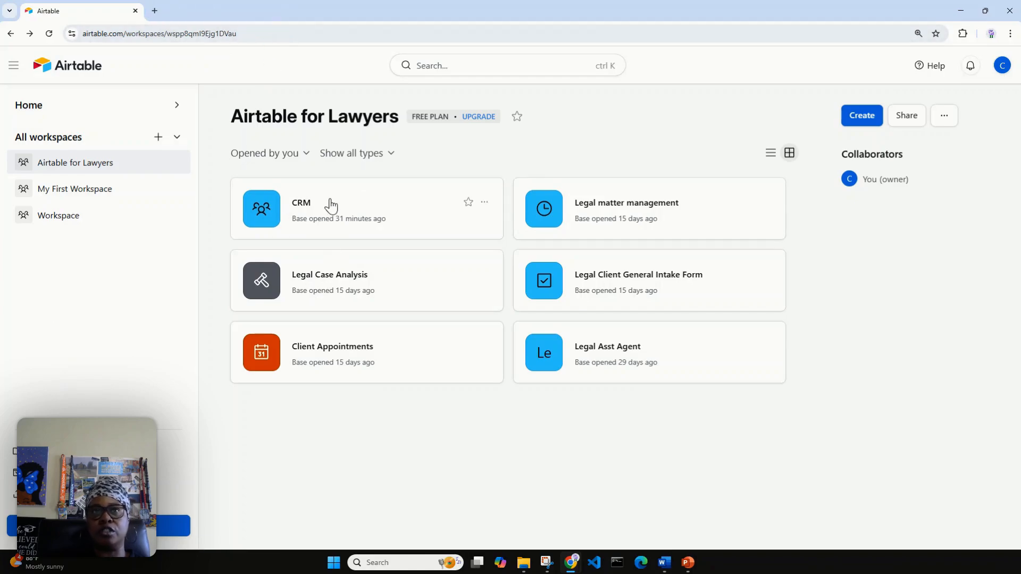
right_click(304, 207)
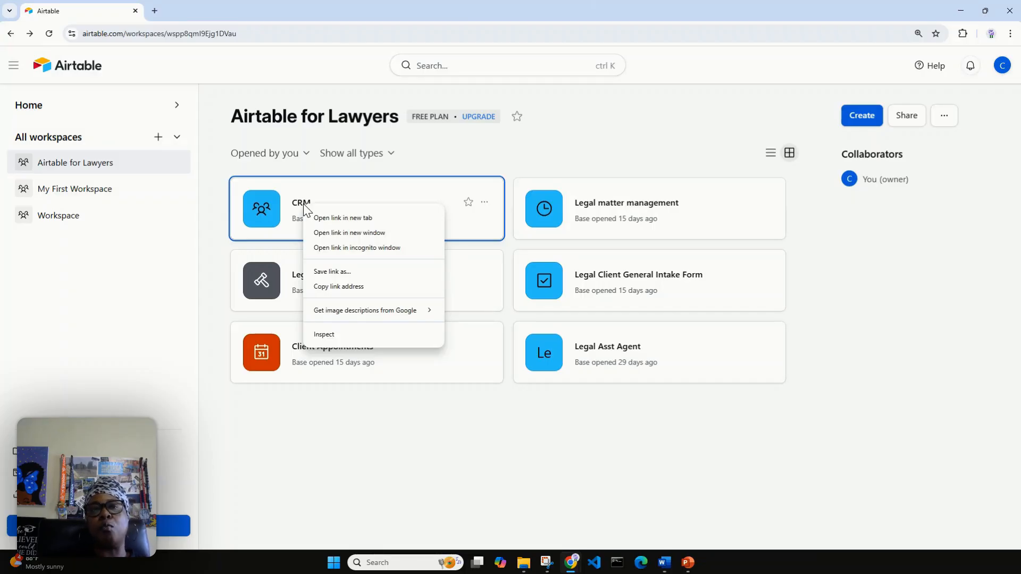
click(332, 218)
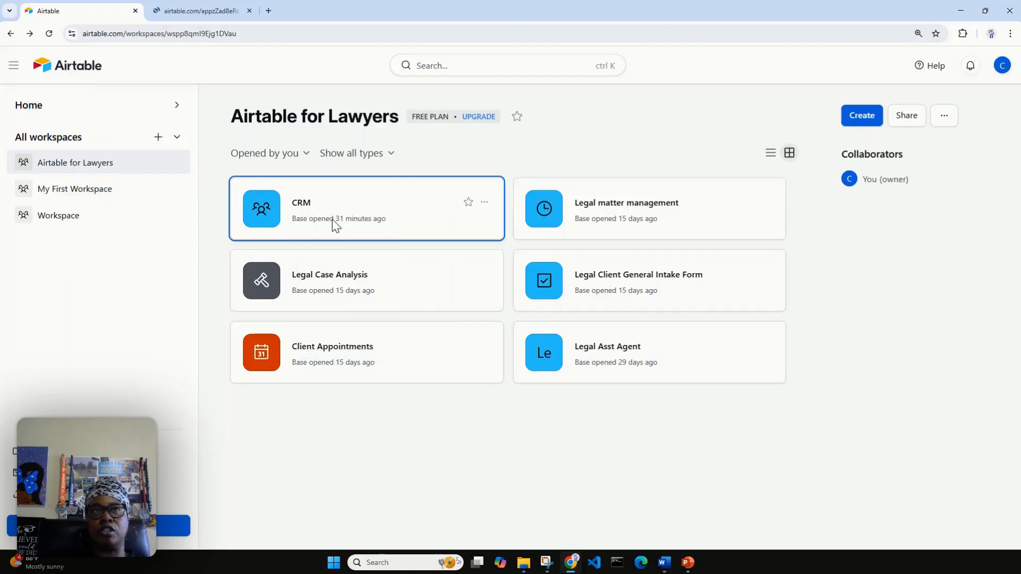
click(194, 10)
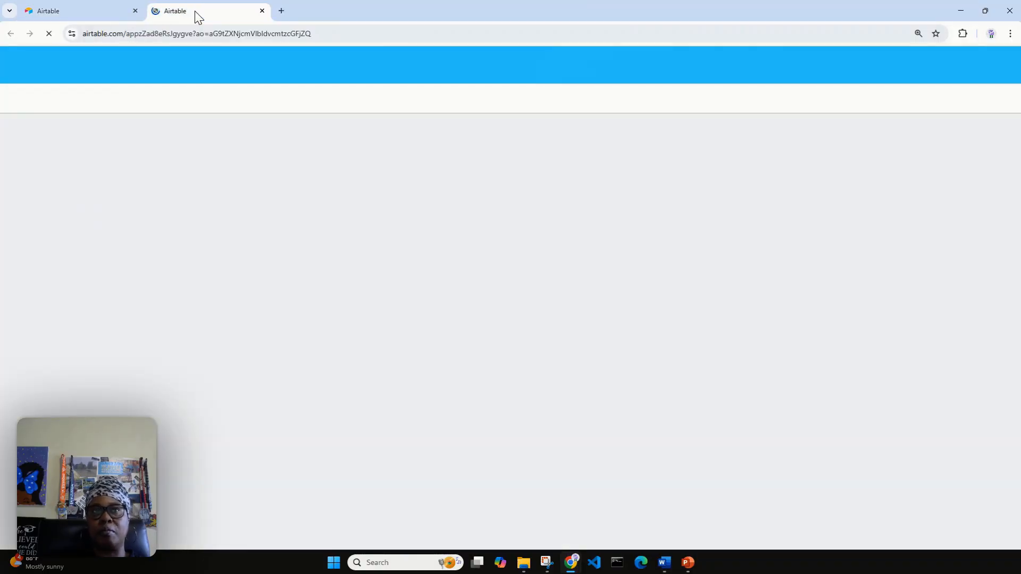
Open the Legal matter management base from the workspace in another browser tab and close that tab again
click(79, 12)
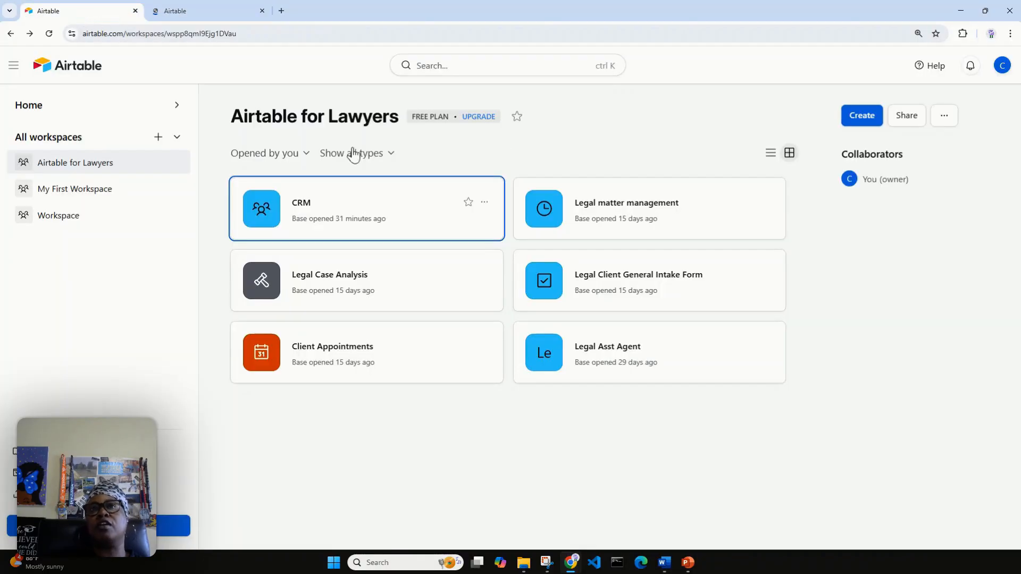
right_click(642, 208)
click(669, 216)
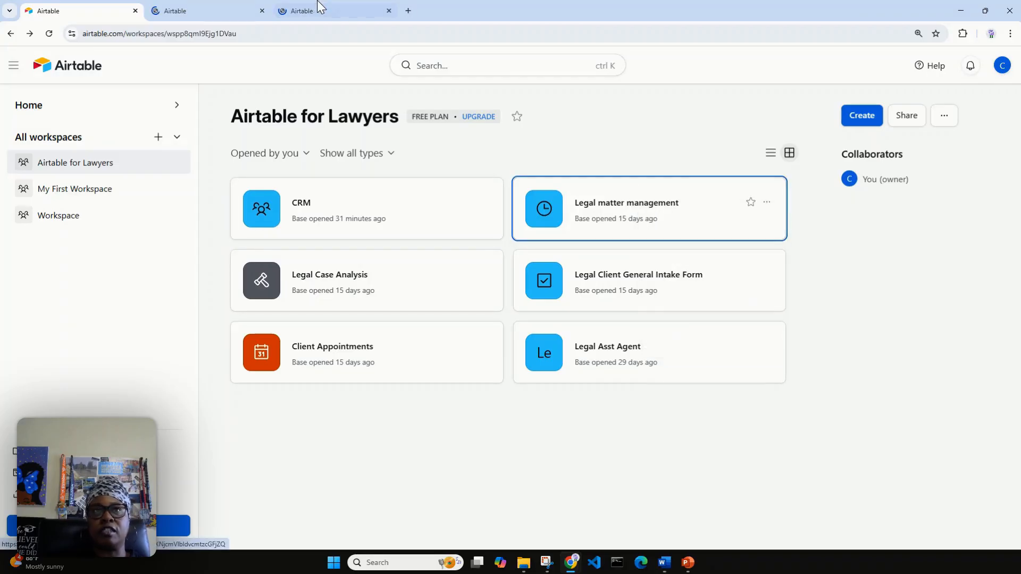
click(305, 11)
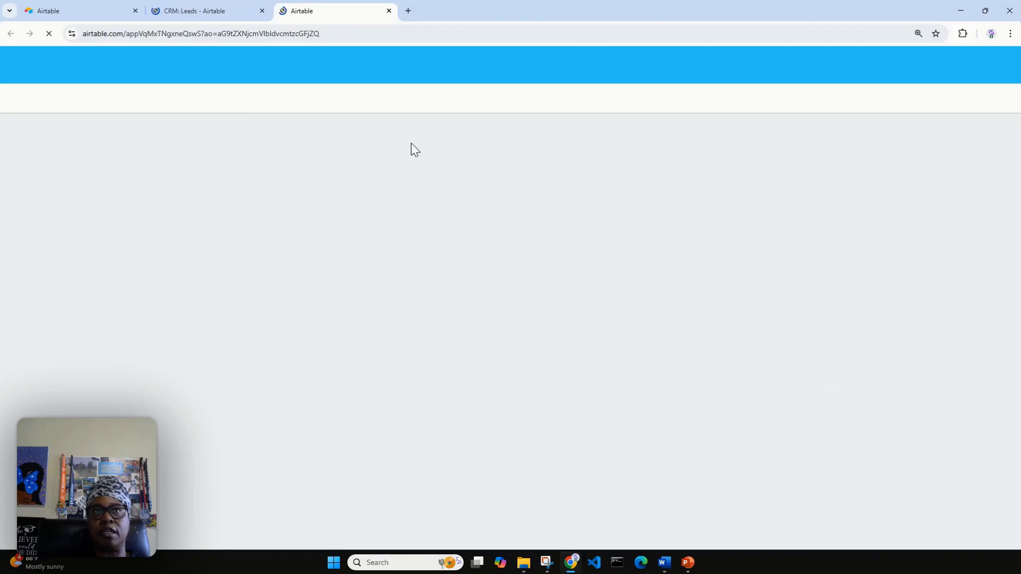
click(389, 10)
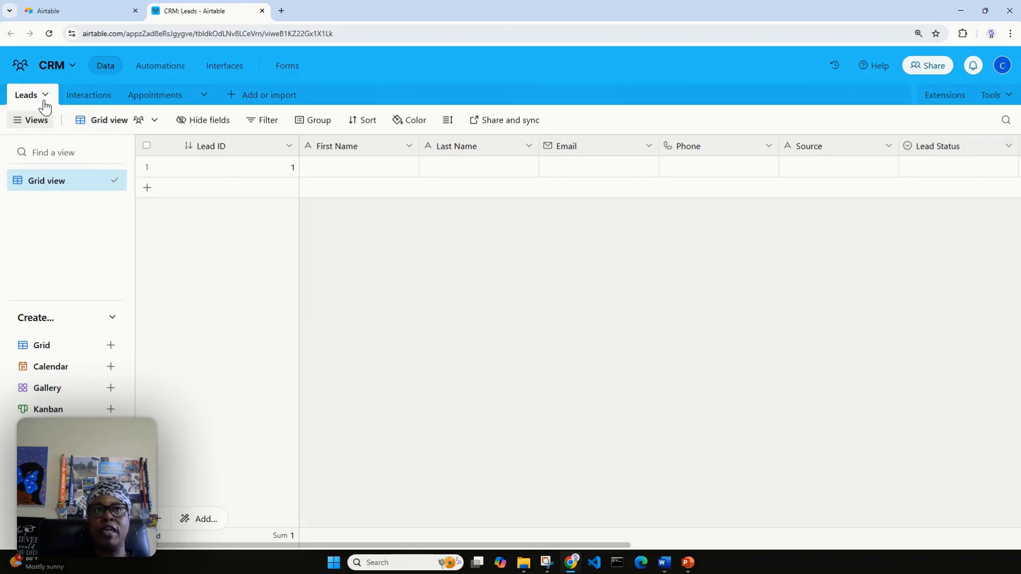
Look through the CRM base's Leads, Interactions and Appointments tables and the options for adding or importing a table
click(23, 101)
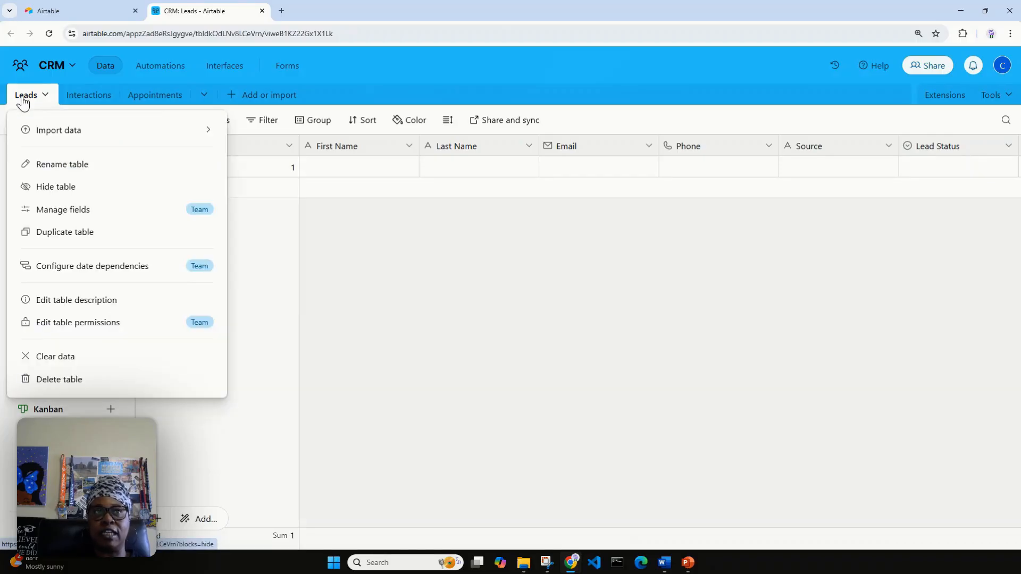
click(90, 98)
click(91, 98)
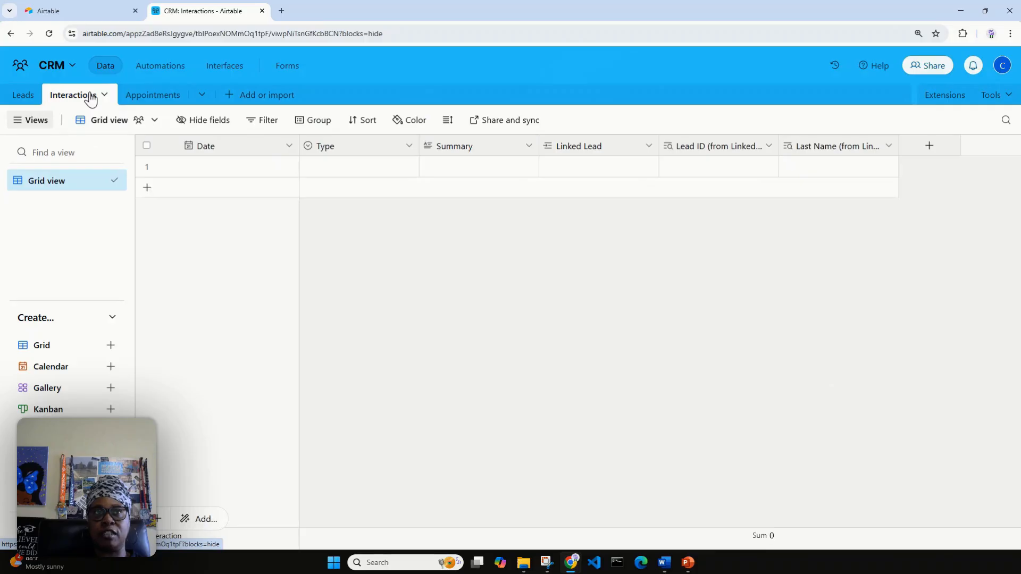
click(167, 98)
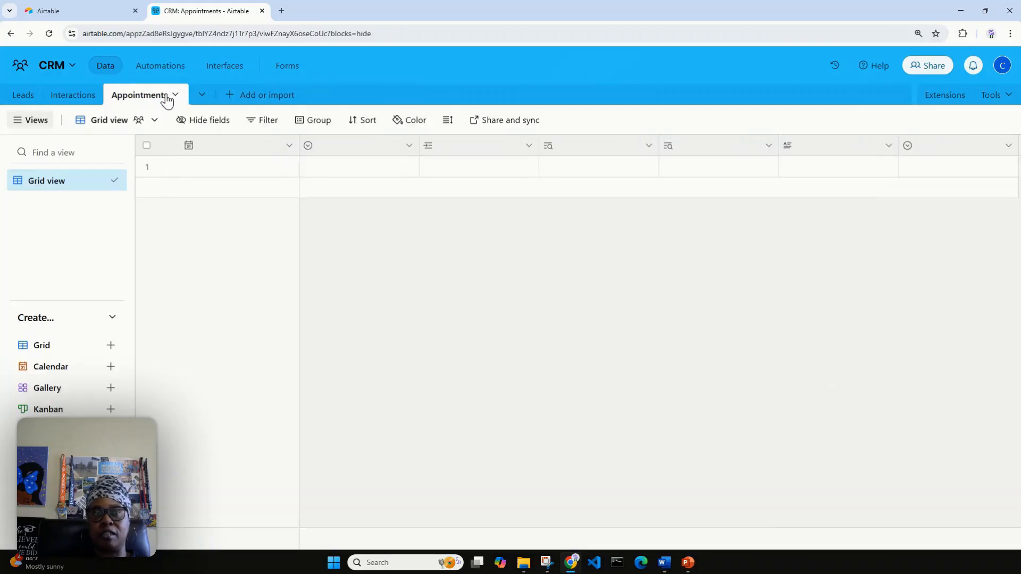
click(231, 100)
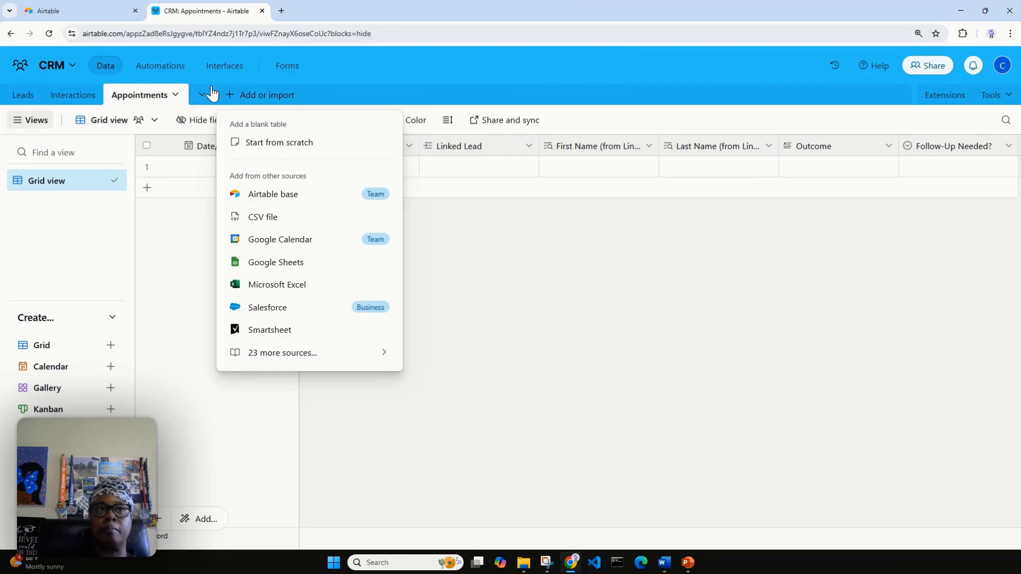
Return to the Leads table, view its table options and rename form, and cancel the renaming
click(27, 102)
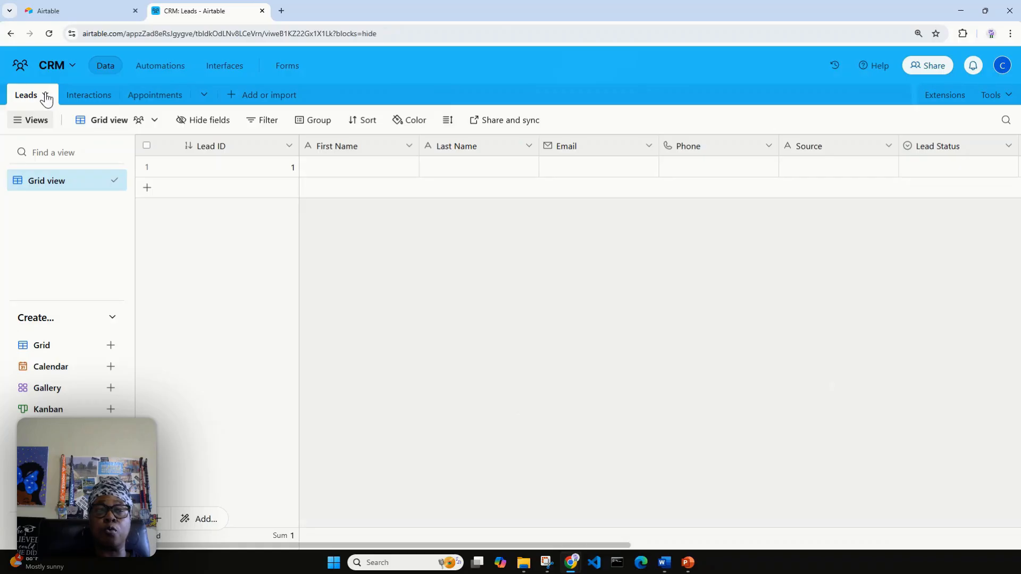
click(46, 96)
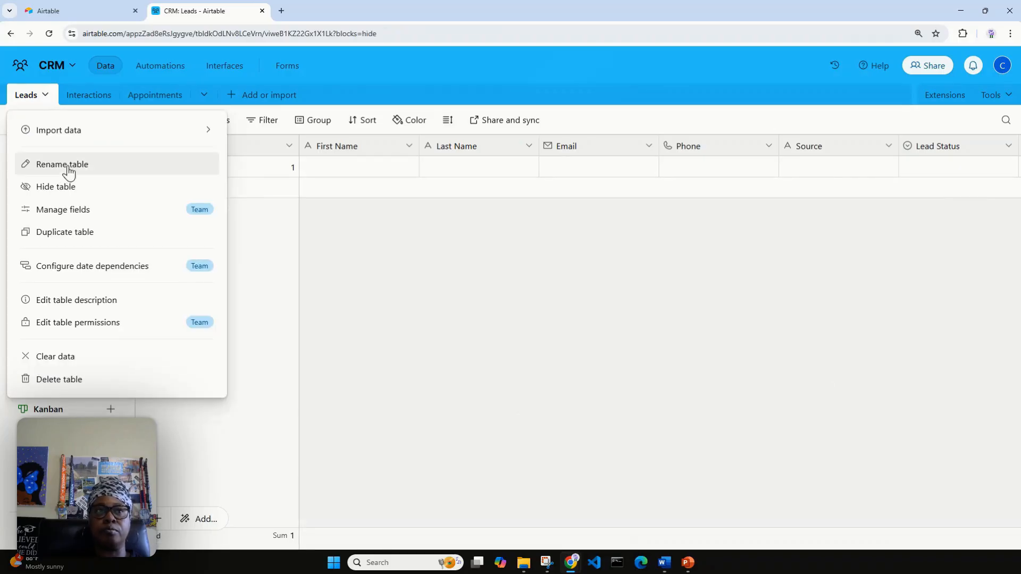
click(68, 167)
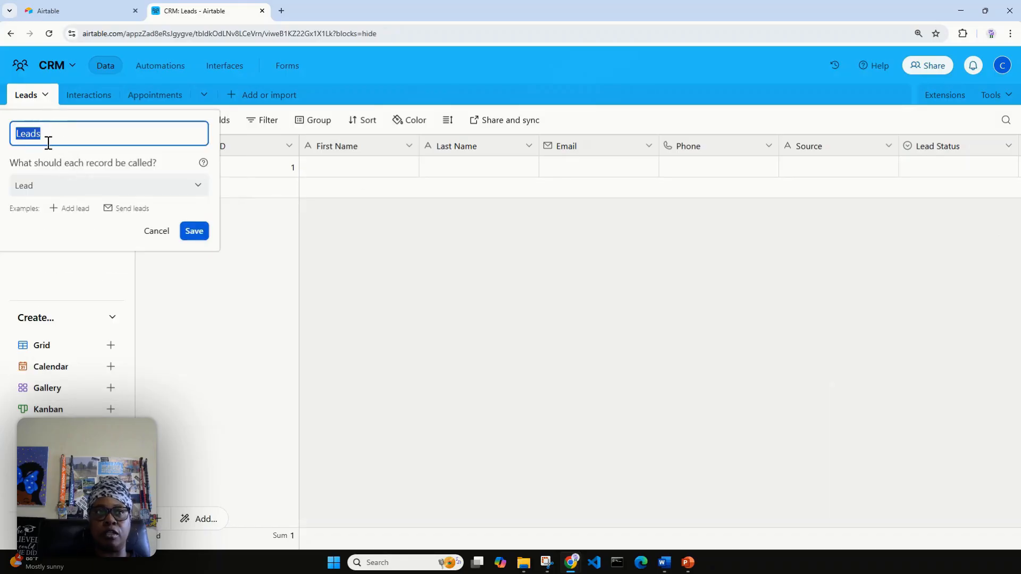
click(158, 232)
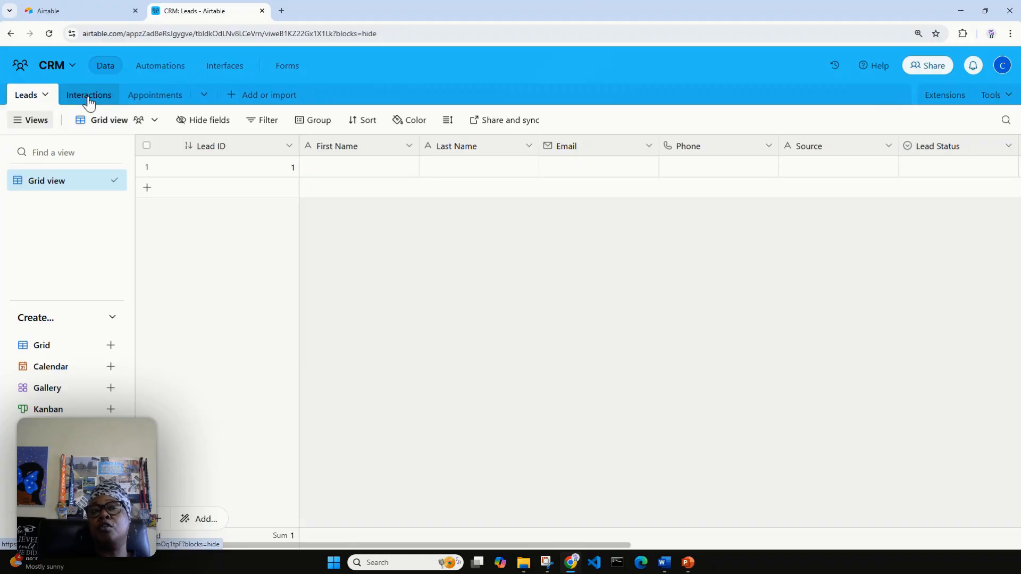
Add a blank table from scratch to the CRM base and delete it again
click(233, 97)
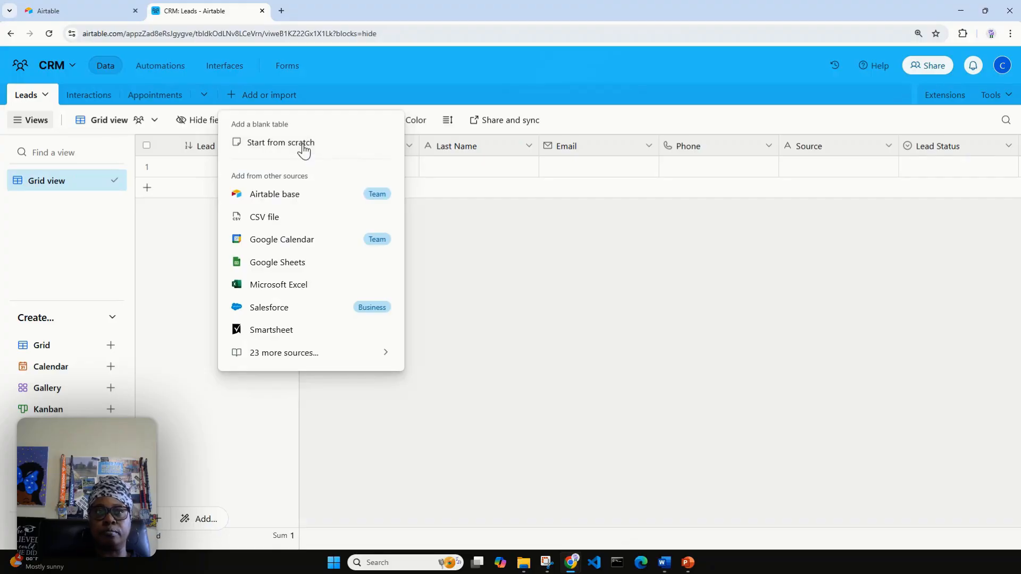
click(303, 147)
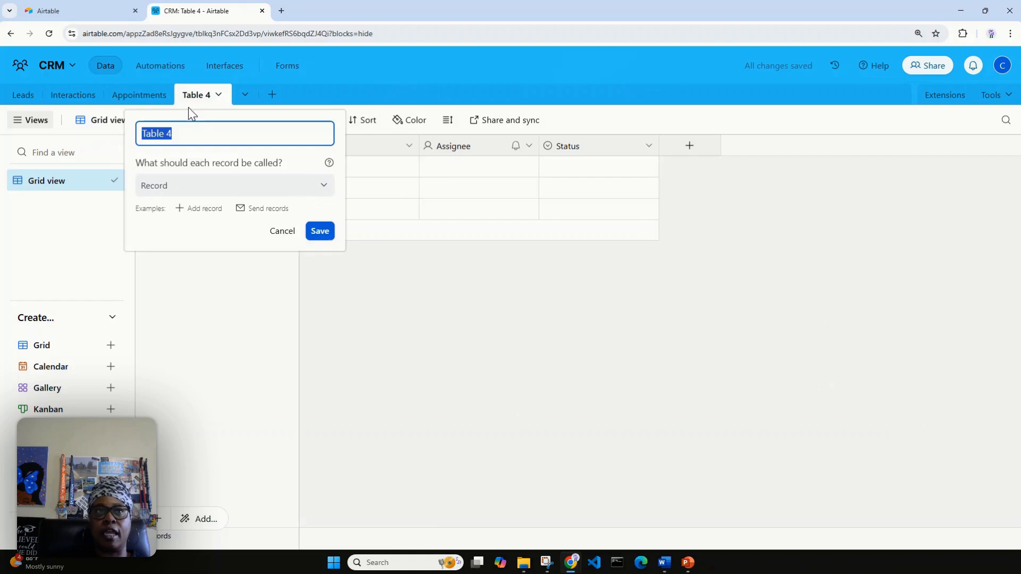
click(219, 96)
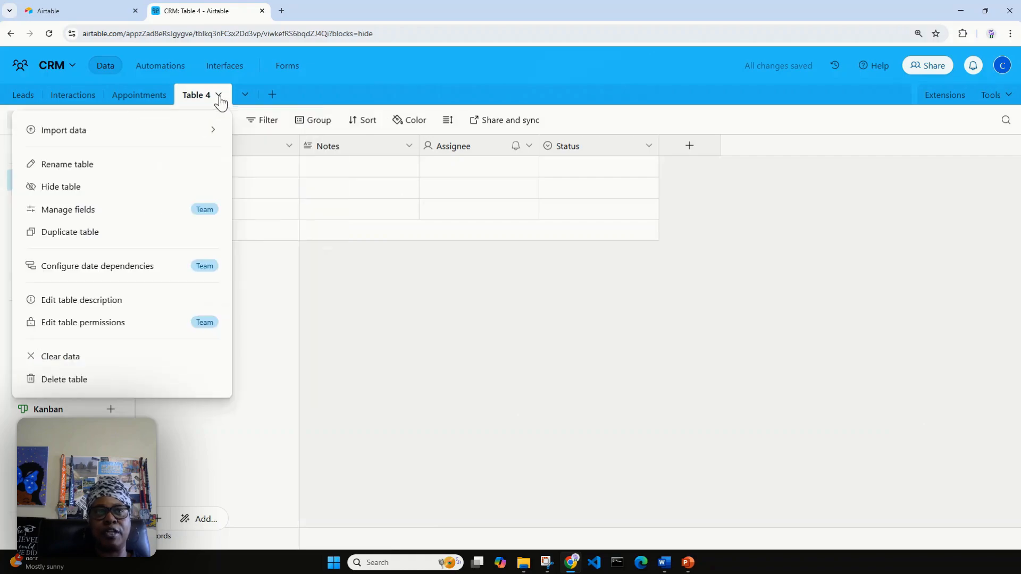
click(152, 380)
click(299, 196)
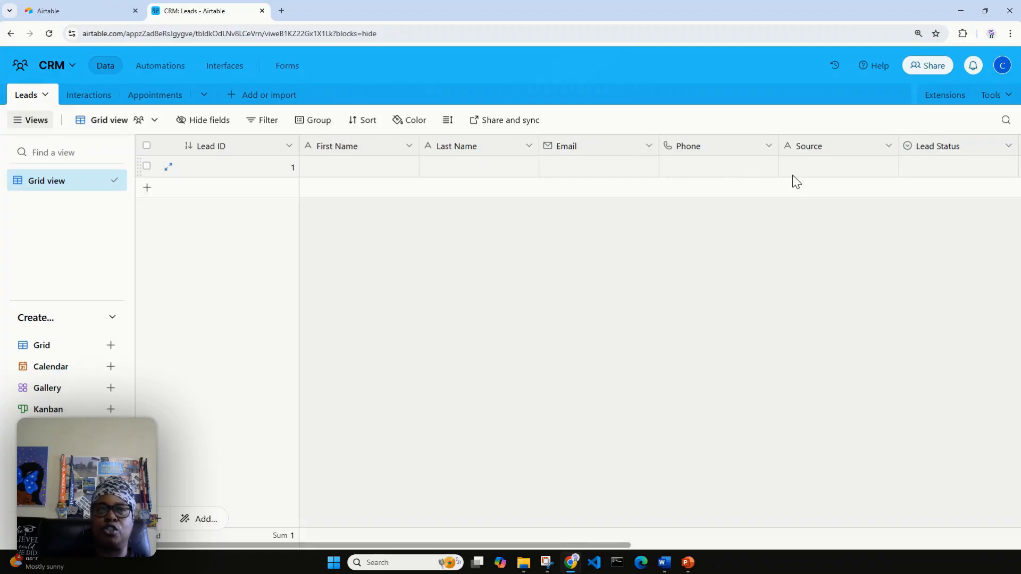
View the name and type settings of the Leads table's Lead ID field and cancel the edit
click(290, 147)
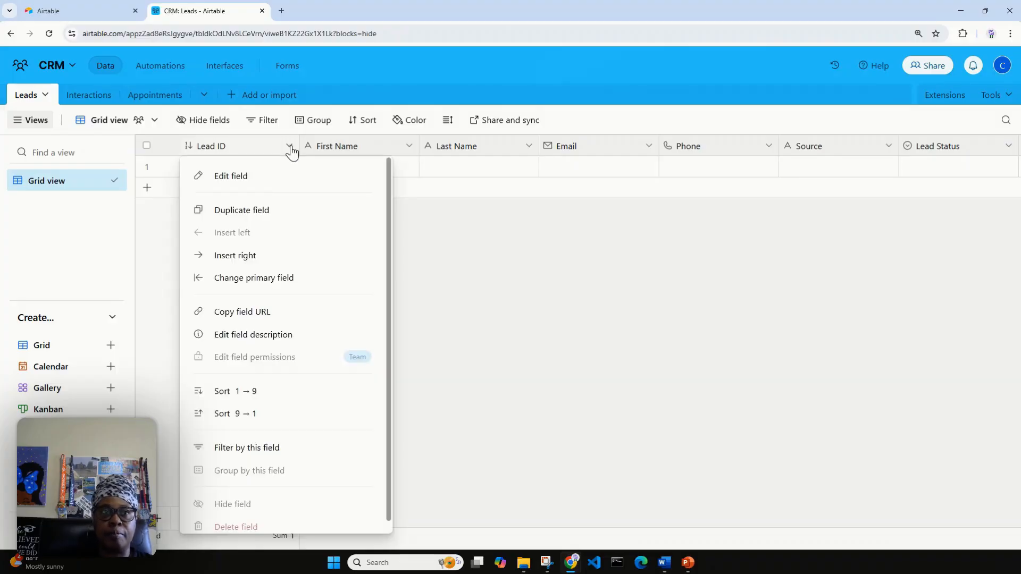
click(264, 177)
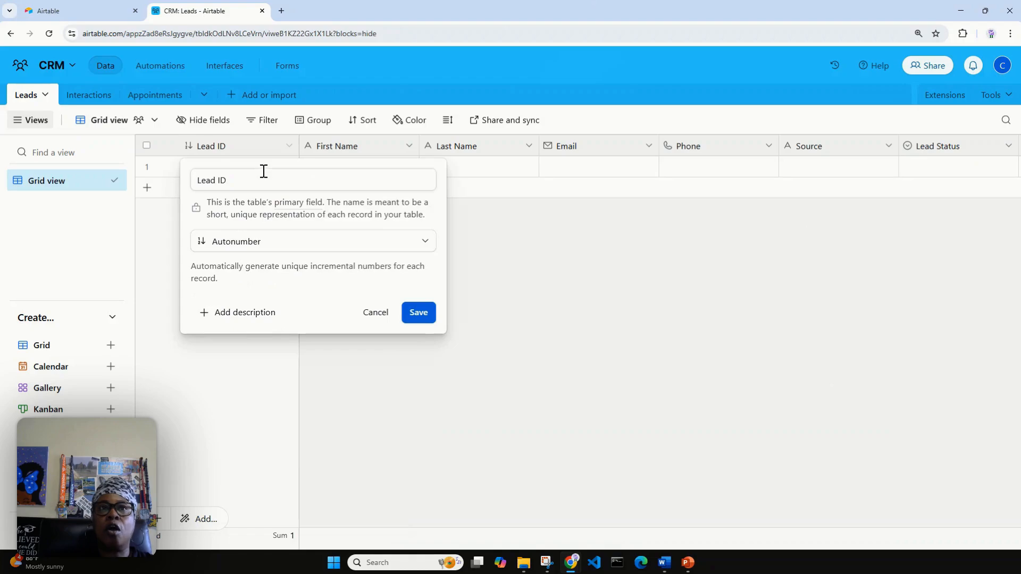
click(376, 314)
Add a blank table from scratch to the CRM base, keeping its default name
click(263, 97)
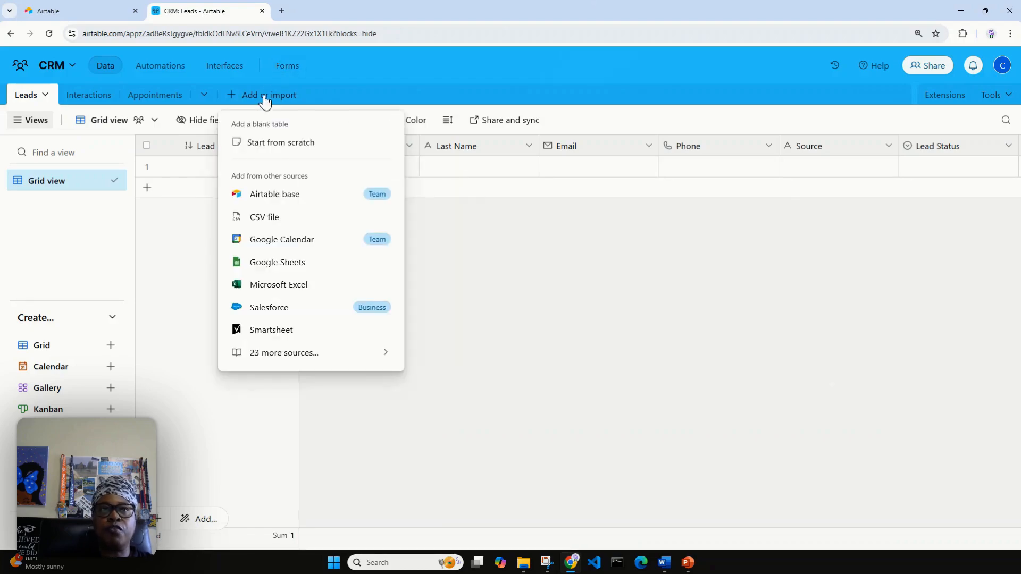
click(288, 143)
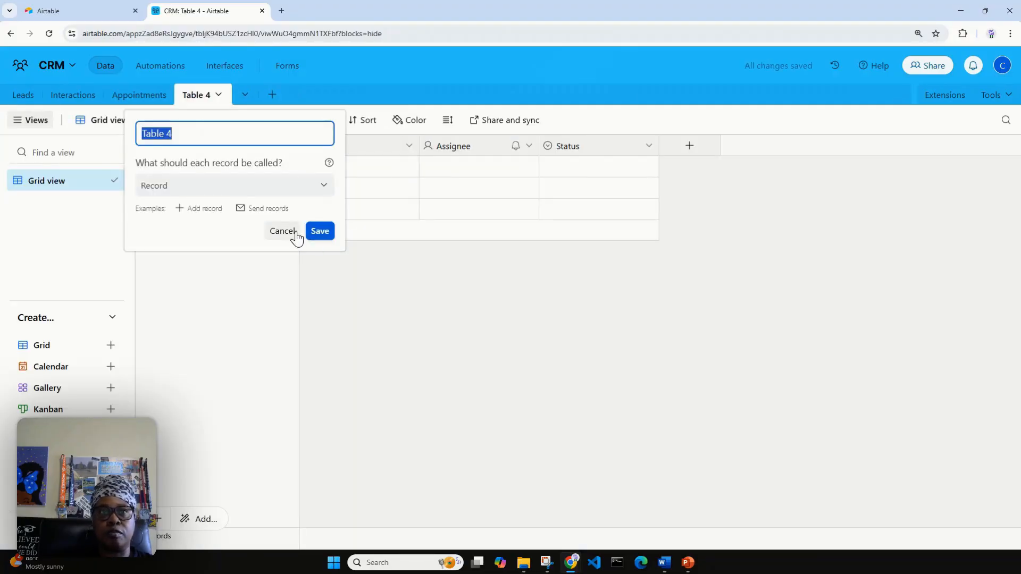
click(292, 232)
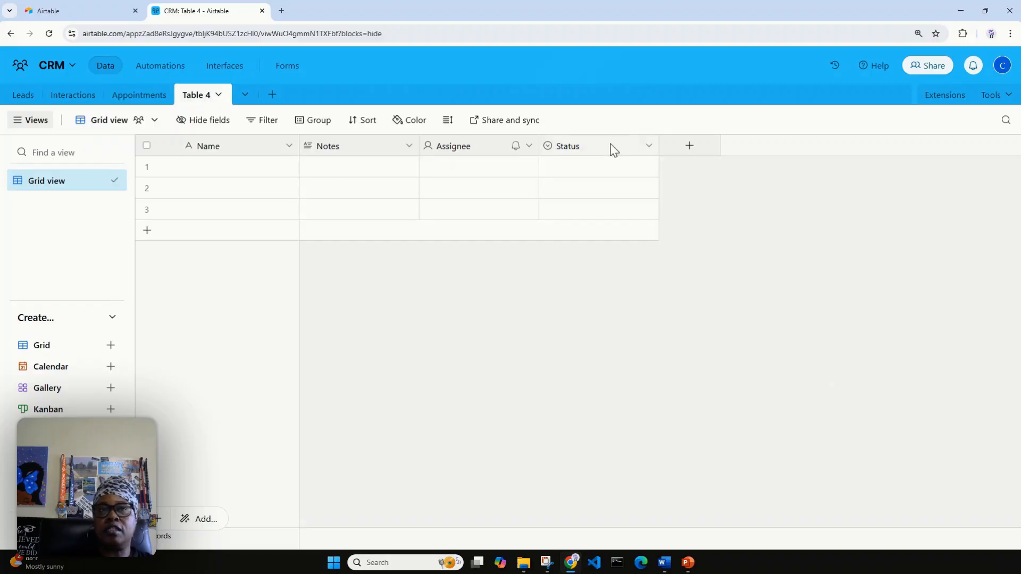
Select the Notes, Assignee and Status columns in the new table and try to remove them by deleting all selected records
drag(612, 149, 579, 164)
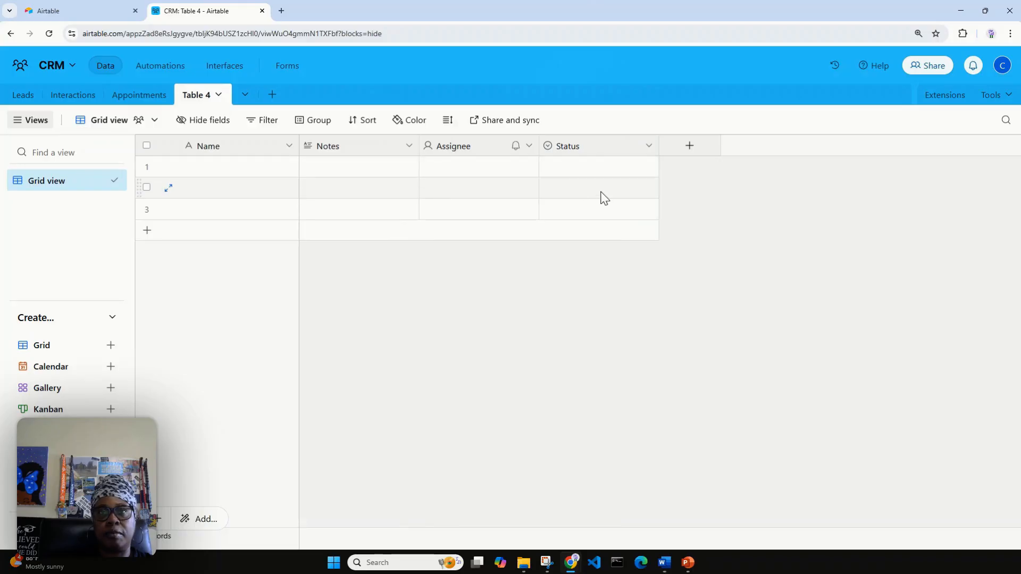
click(591, 148)
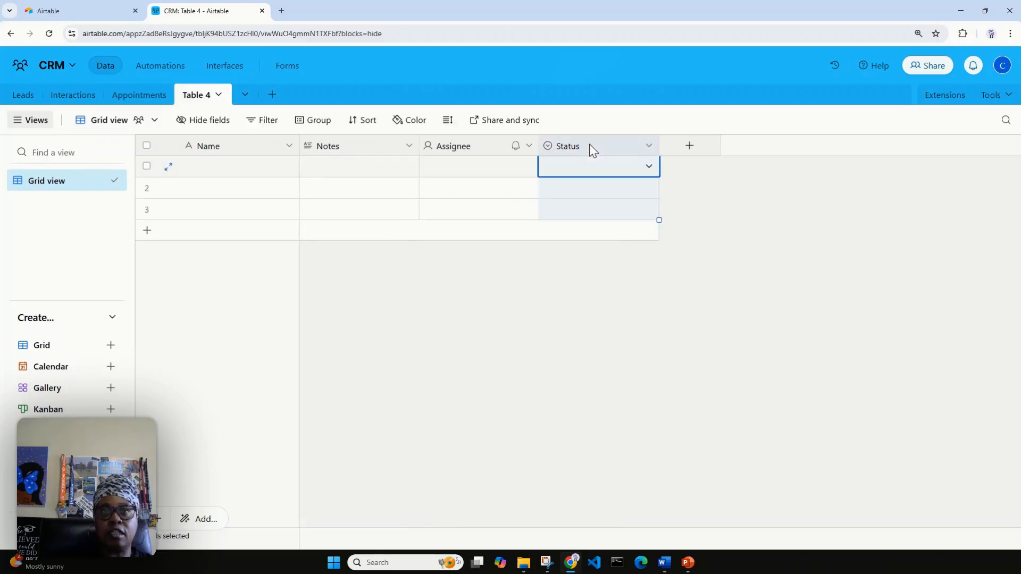
shift+click(356, 155)
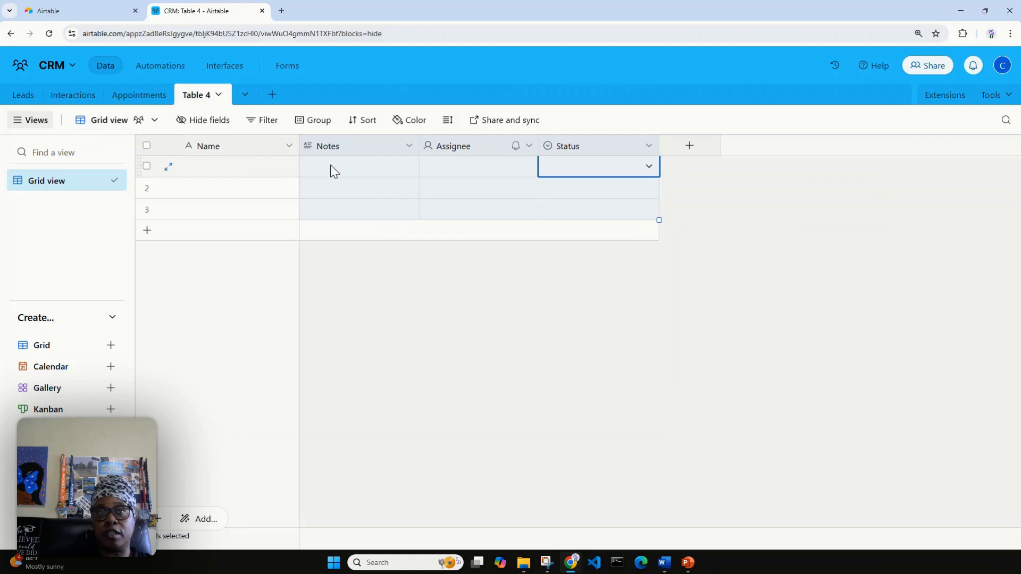
right_click(367, 177)
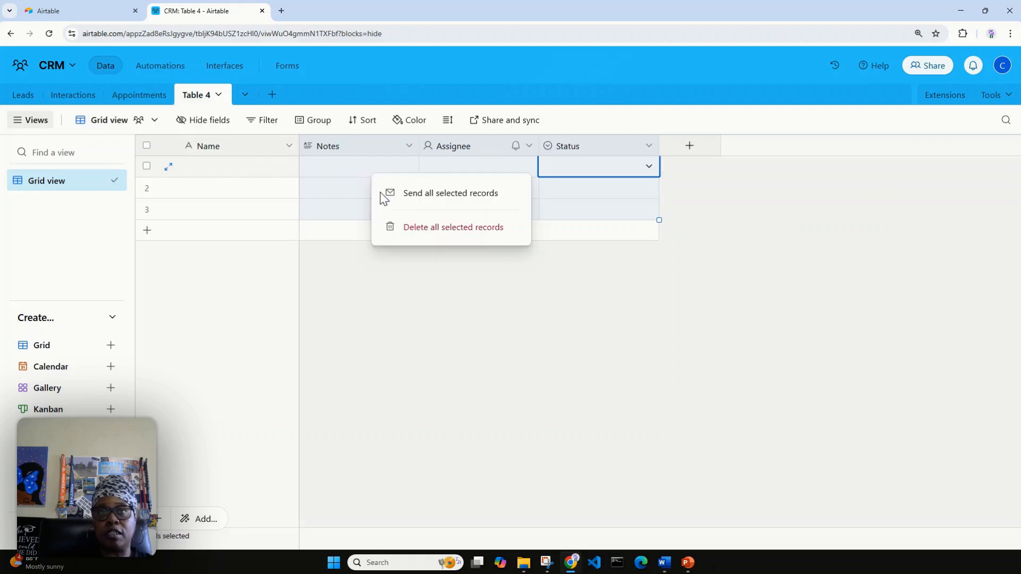
click(421, 232)
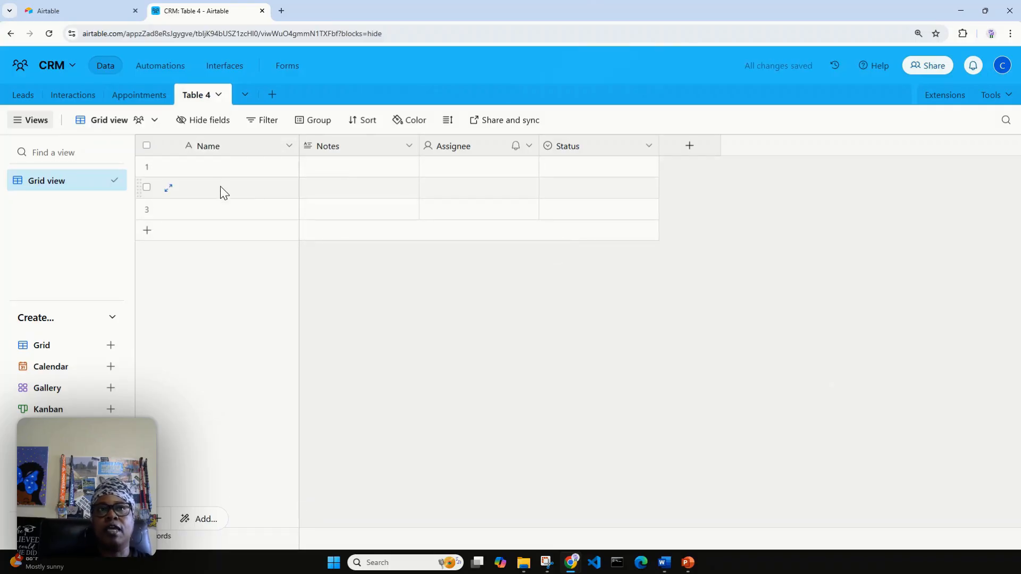
Delete the Notes, Assignee and Status fields together from the new table
click(331, 148)
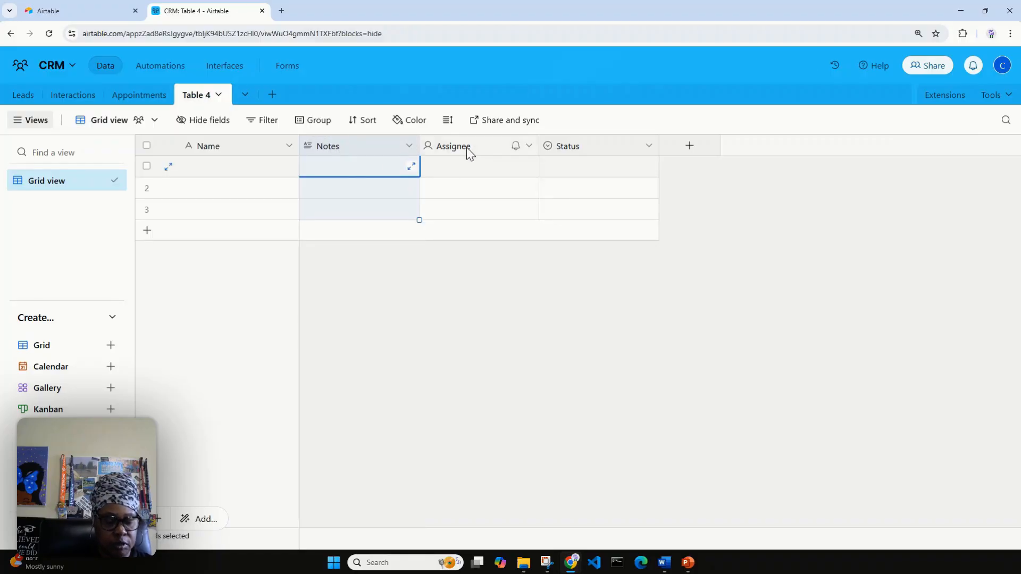
shift+click(585, 142)
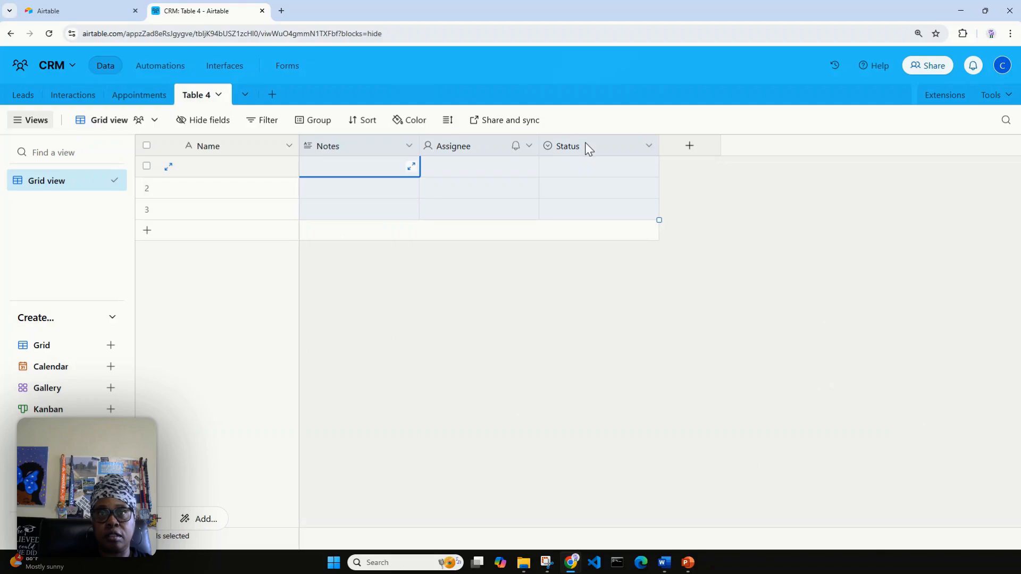
right_click(586, 143)
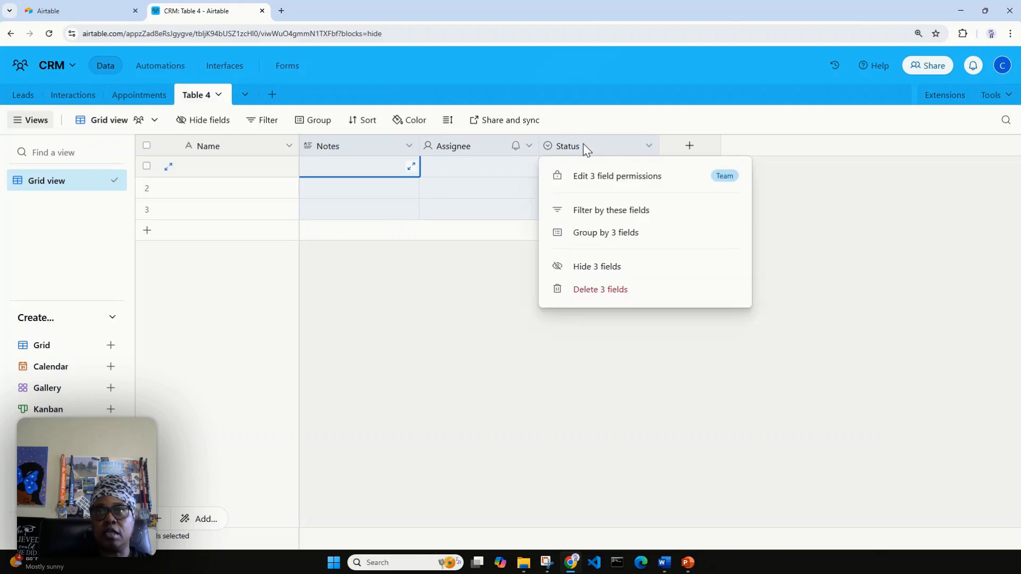
click(596, 301)
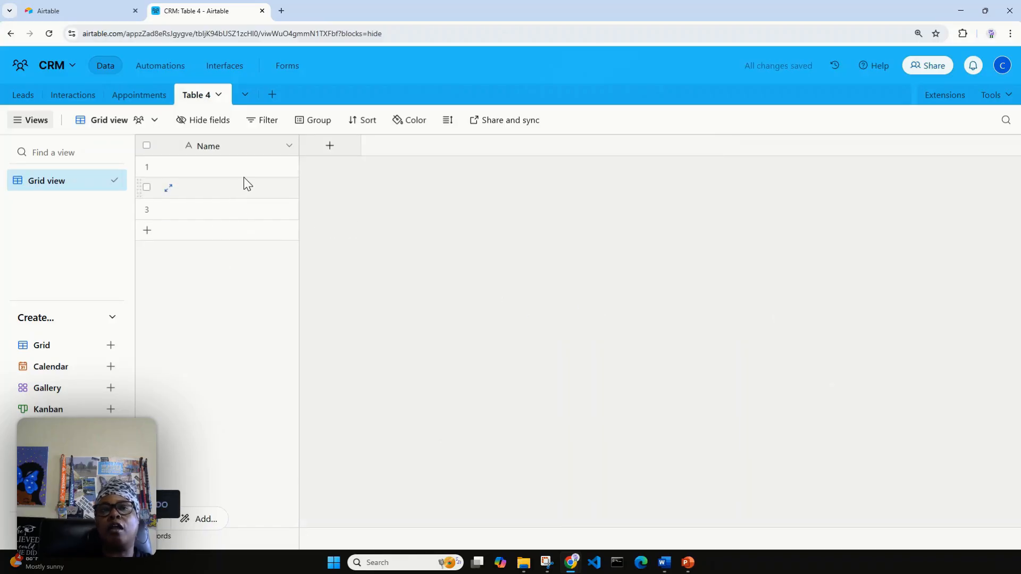
View the name and type settings of the new table's primary Name field and cancel the edit
click(290, 147)
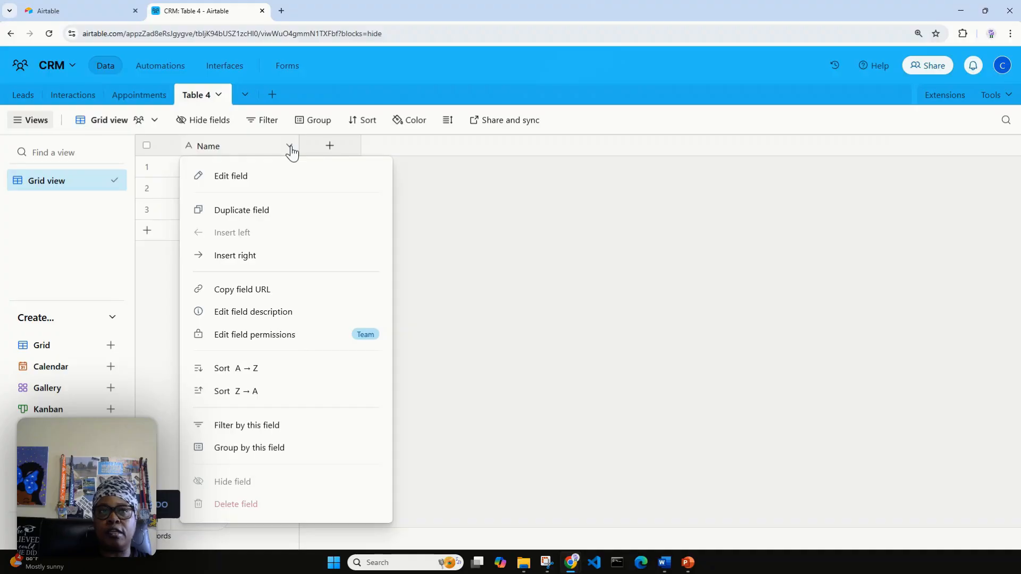
click(239, 177)
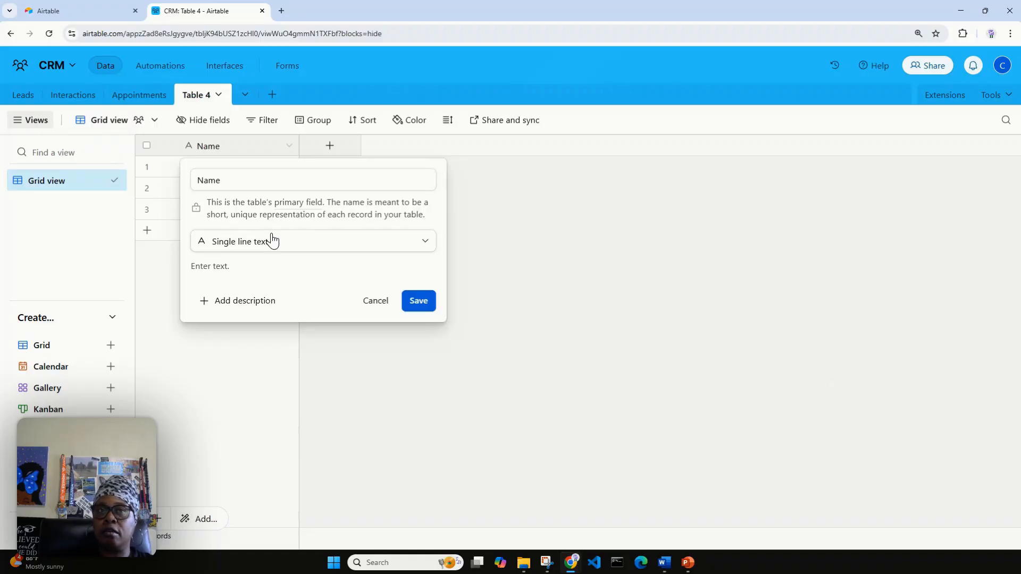
click(378, 304)
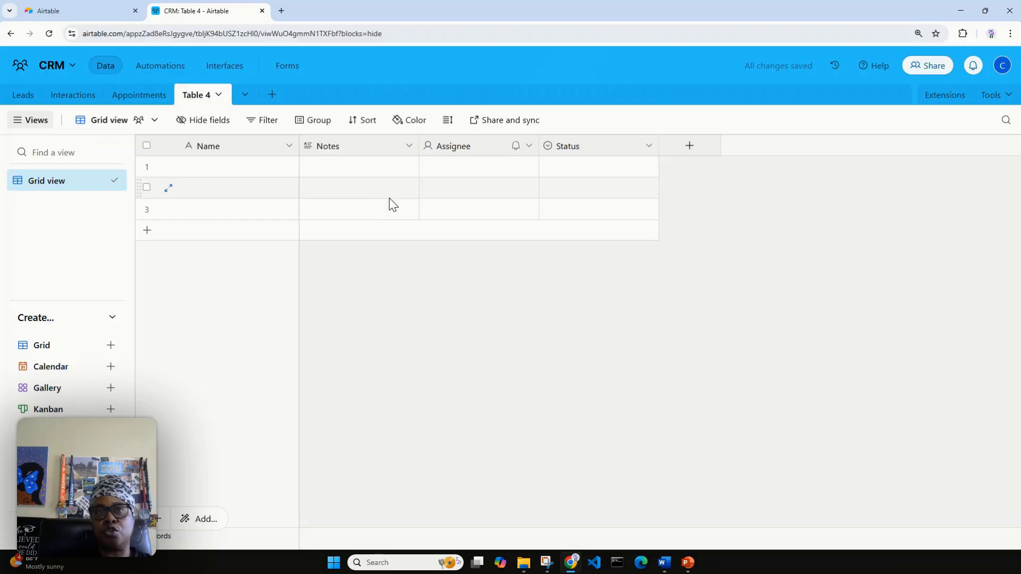
Edit the Notes field in Table 4 and change its name to Email
click(411, 149)
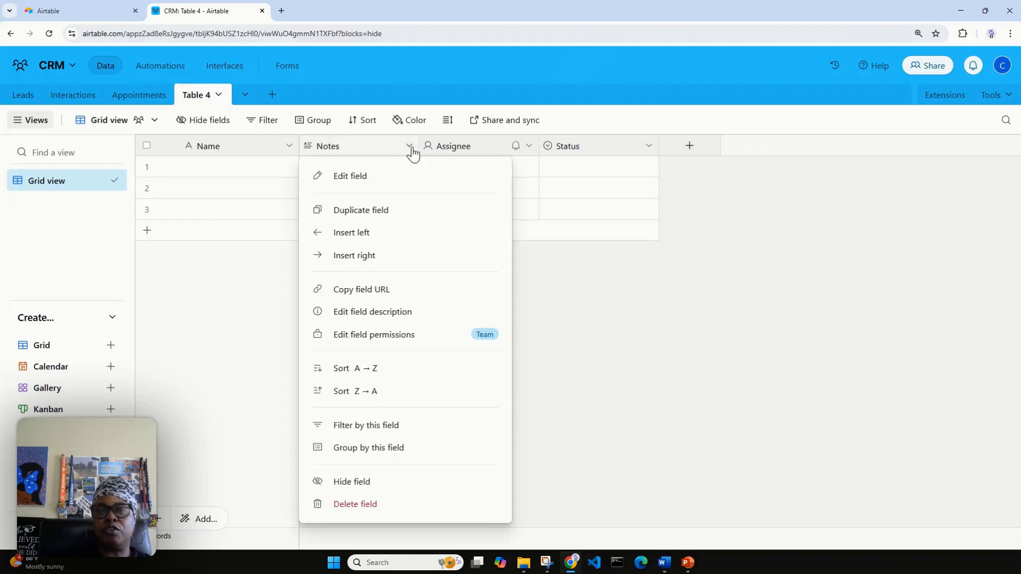
click(380, 177)
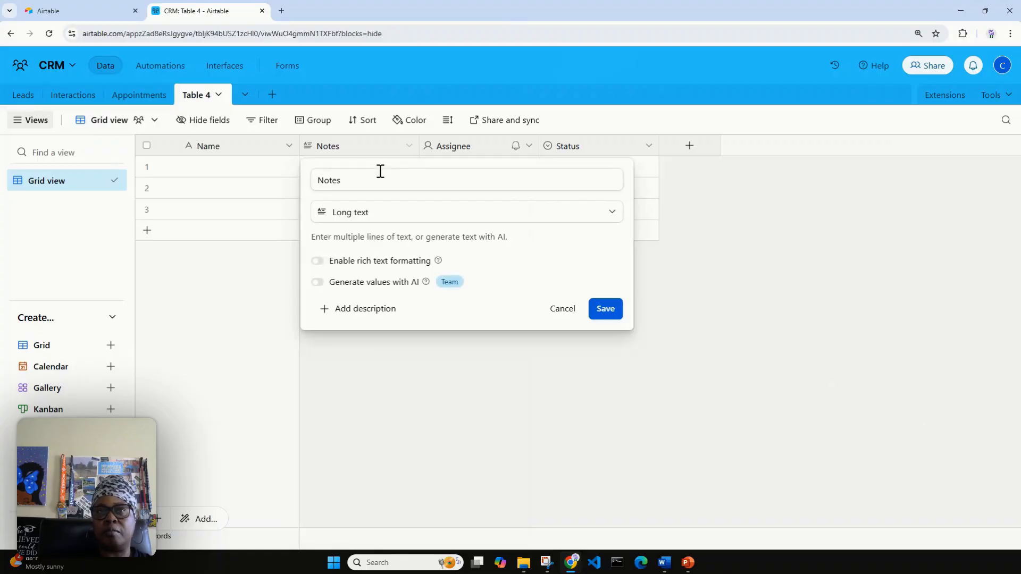
click(367, 180)
drag(368, 180, 293, 181)
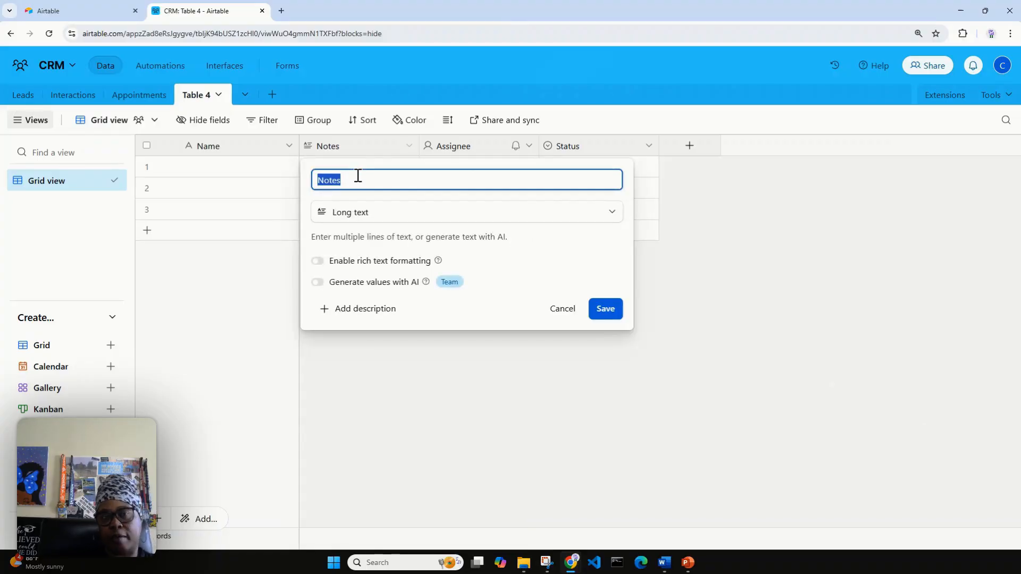
text(Fi)
key(BackSpace)
key(BackSpace)
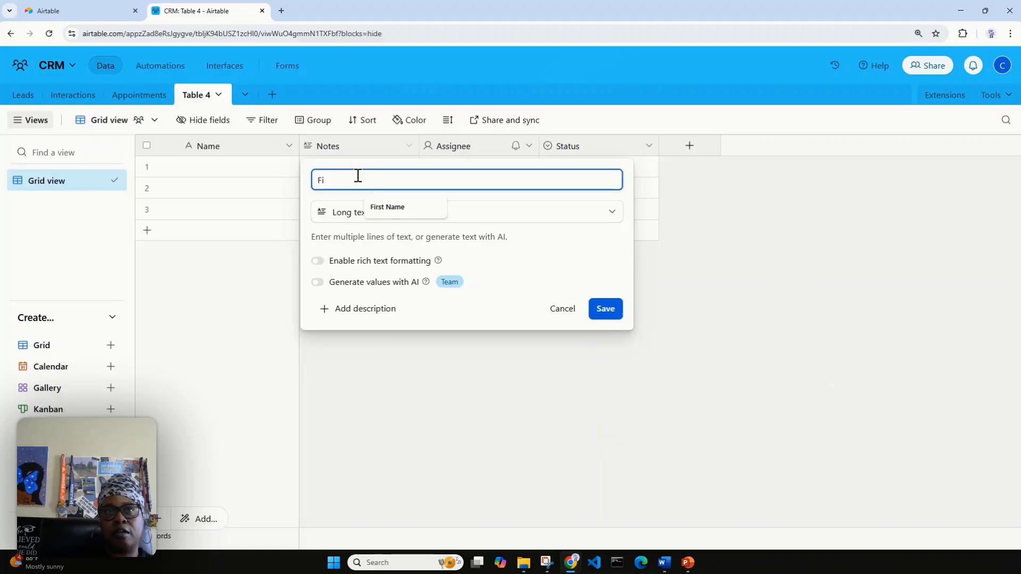
text(Email)
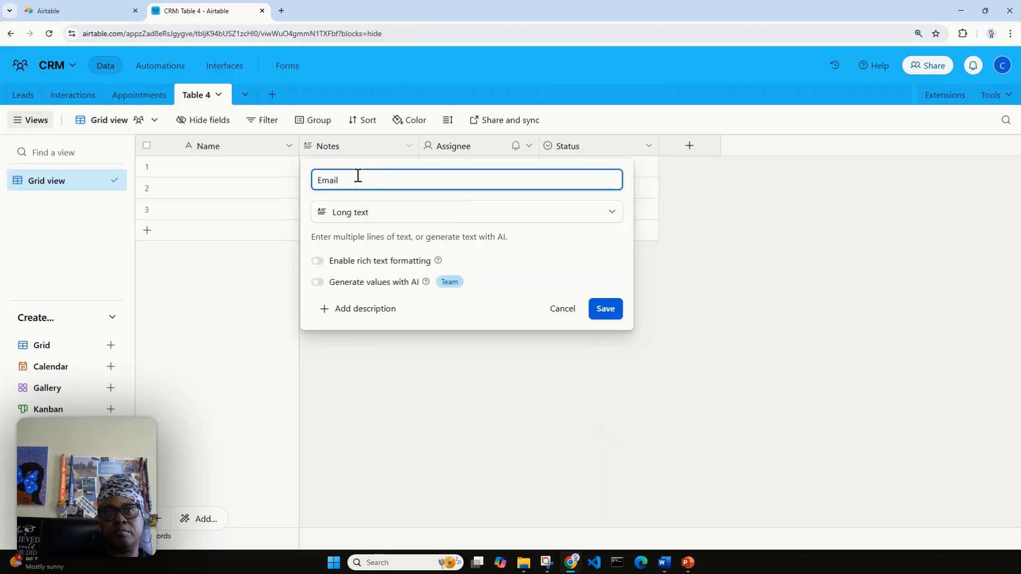
Set the renamed field's type to Email and save the field
click(378, 213)
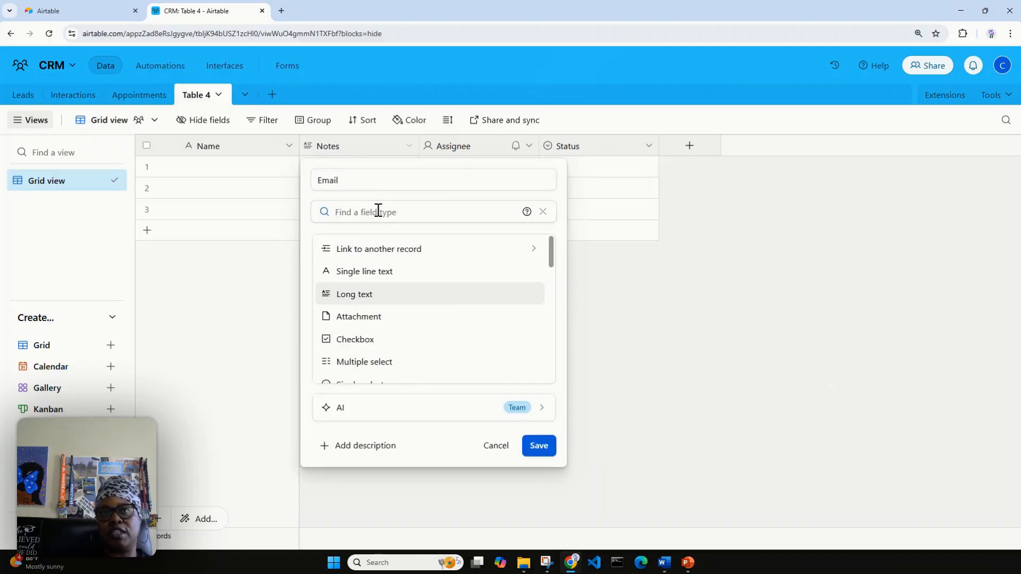
scroll(396, 327, down, 3)
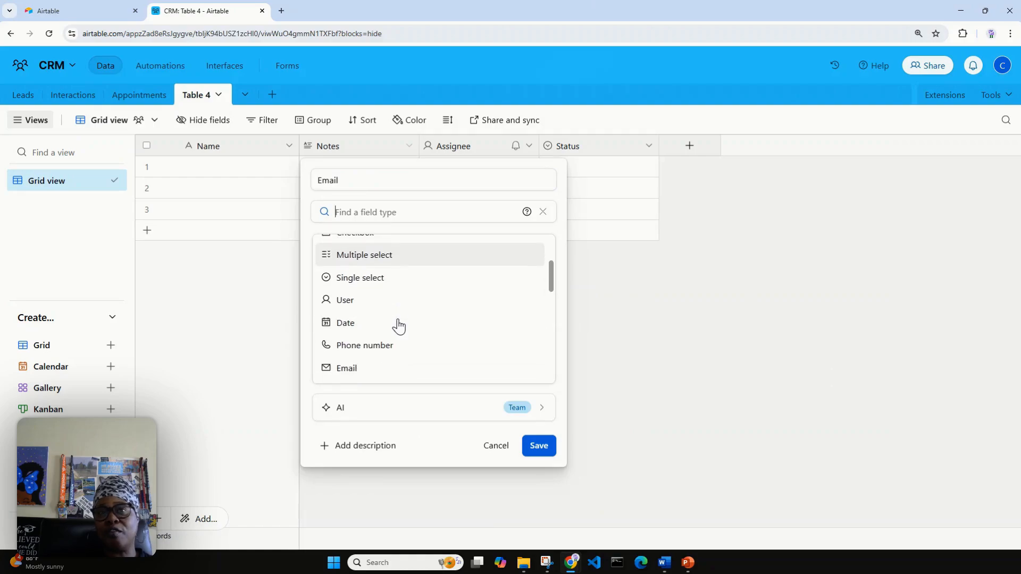
click(398, 319)
click(539, 274)
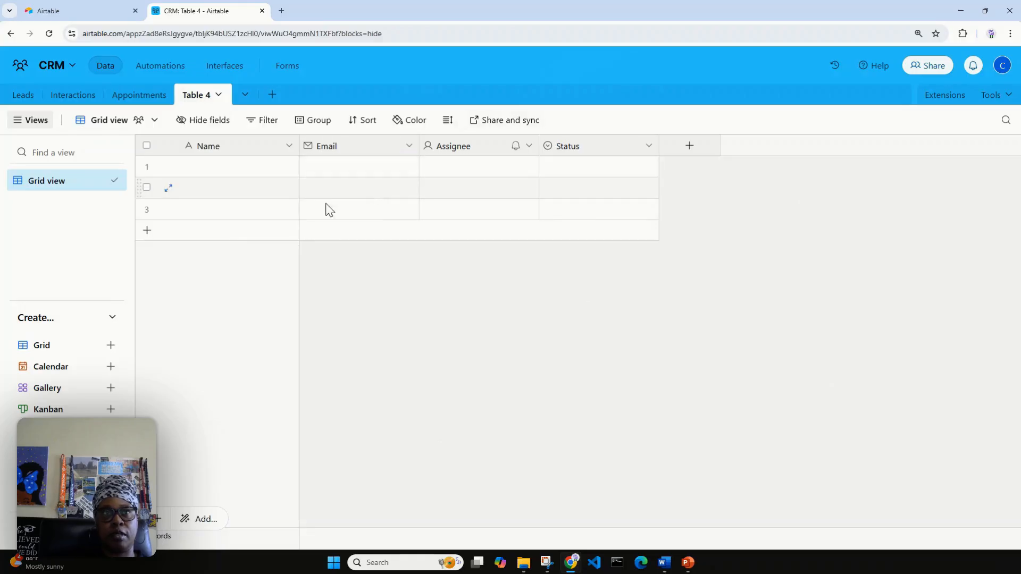
click(218, 96)
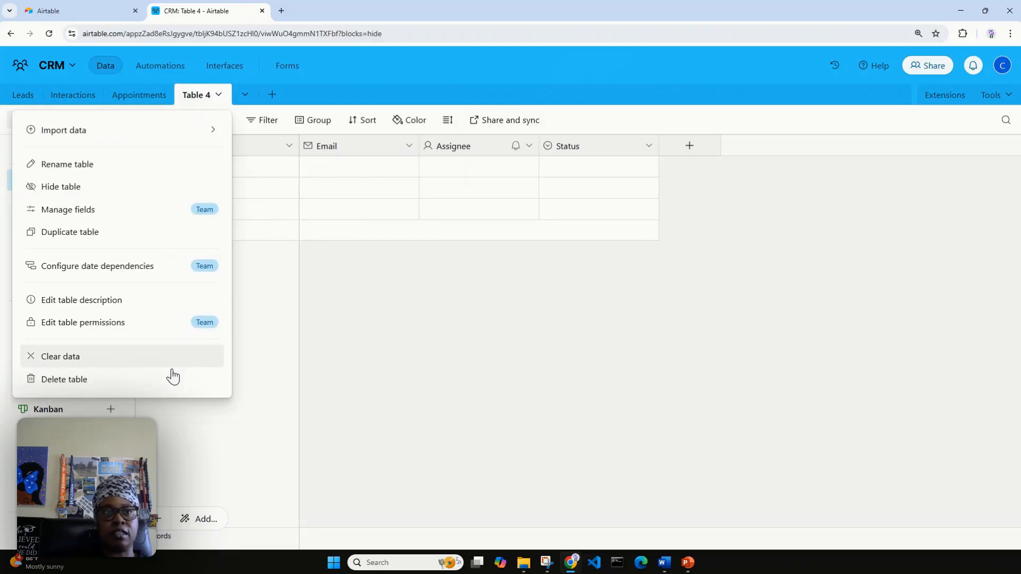
click(405, 327)
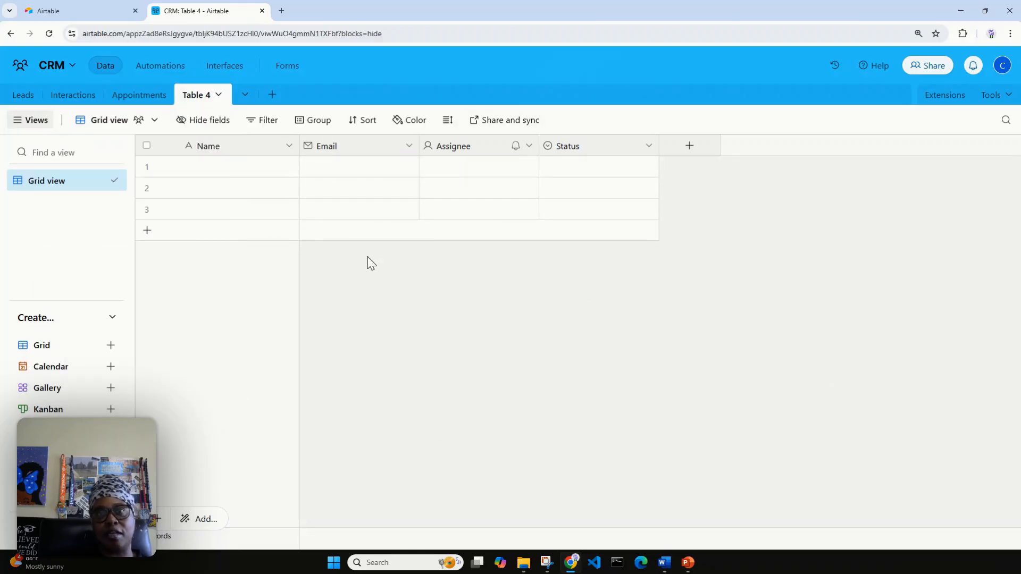
Examine the Autonumber type and other available types for the Leads table's Lead ID field, and cancel the edit
click(25, 97)
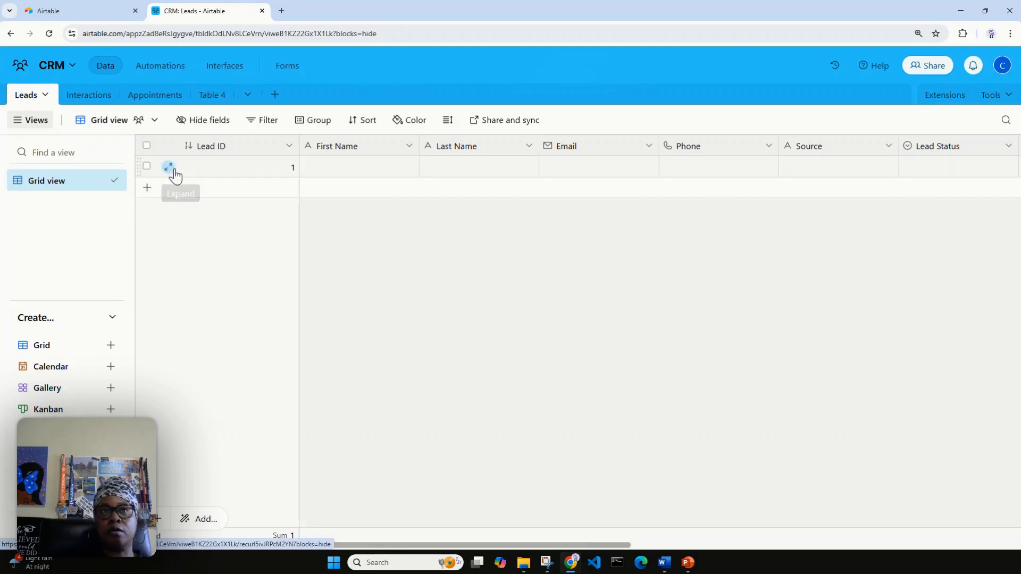
click(290, 147)
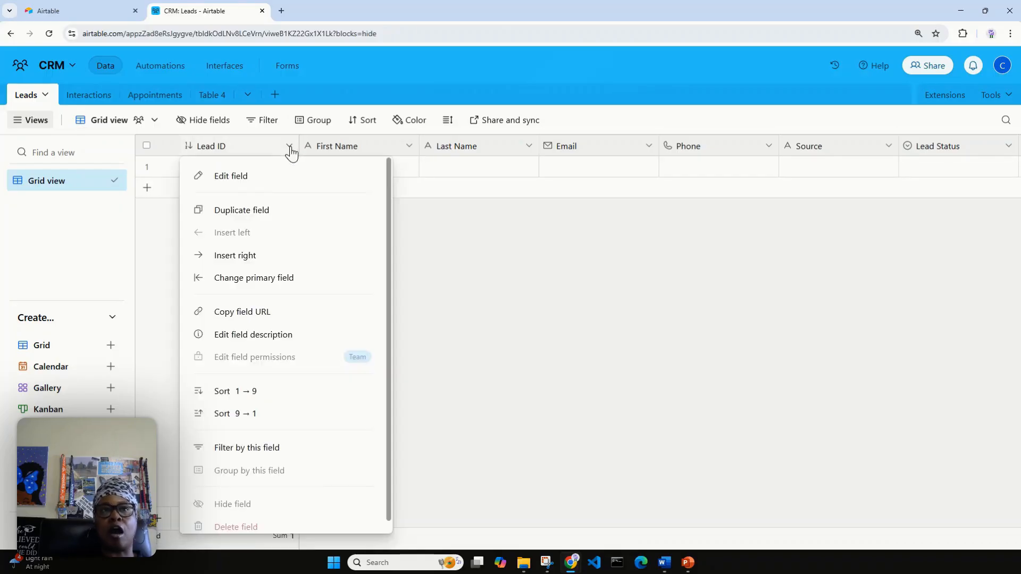
click(265, 177)
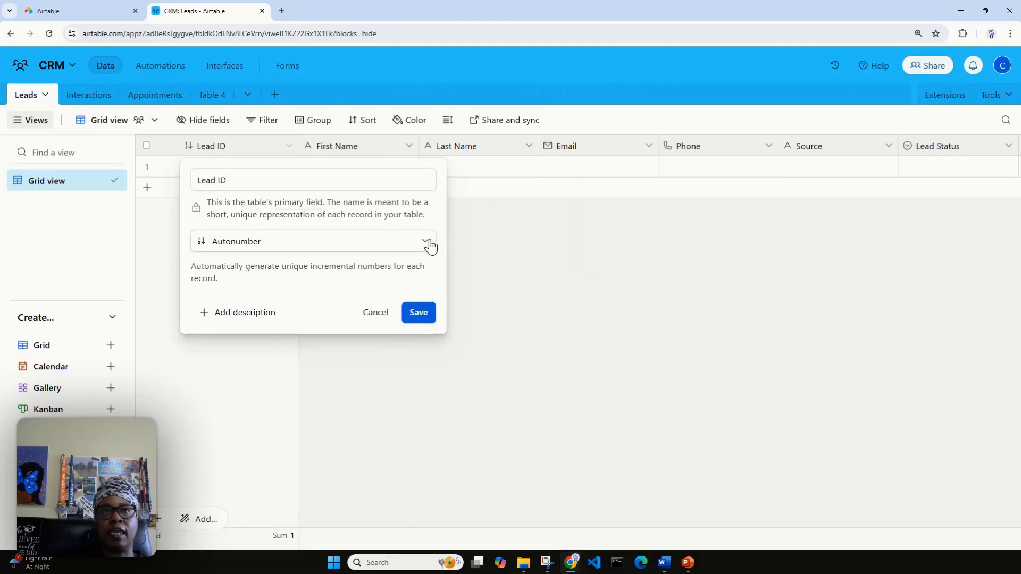
click(314, 179)
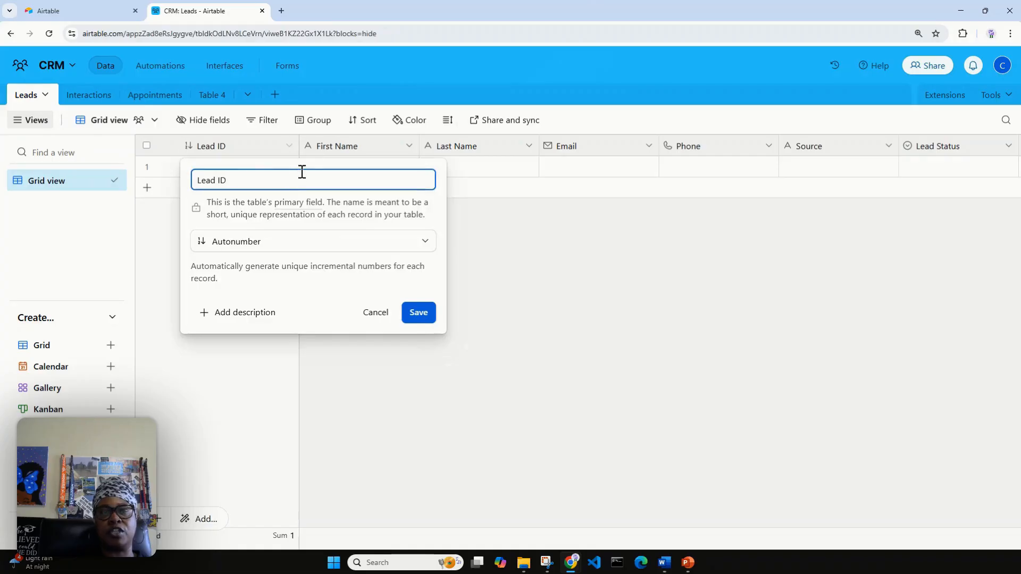
click(425, 245)
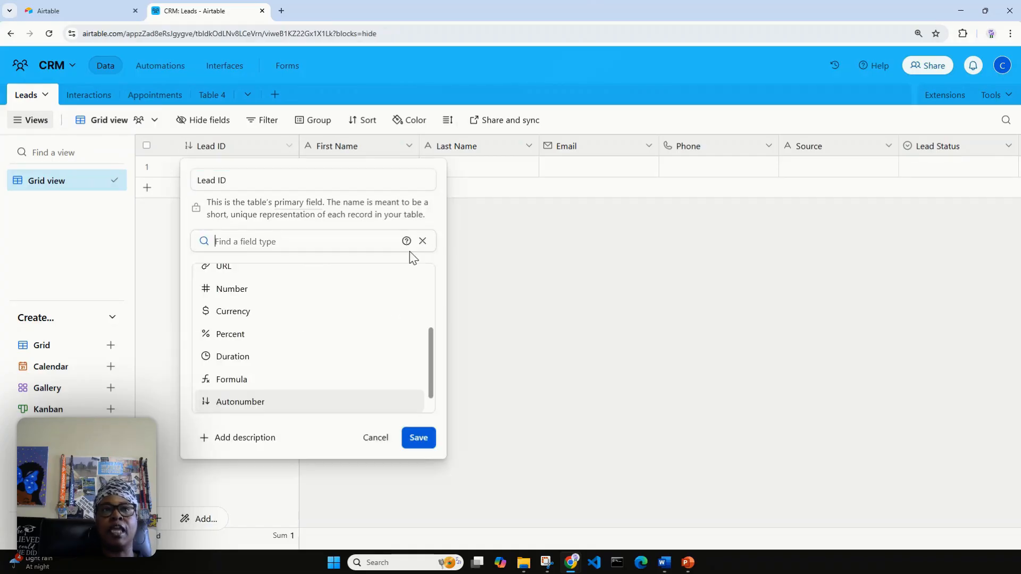
scroll(346, 342, up, 2)
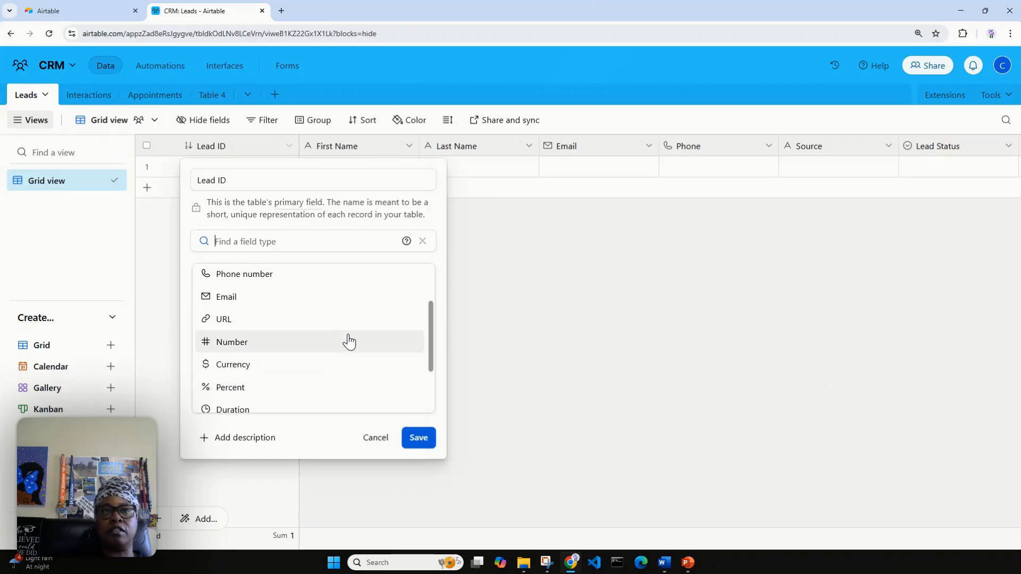
scroll(346, 342, down, 1)
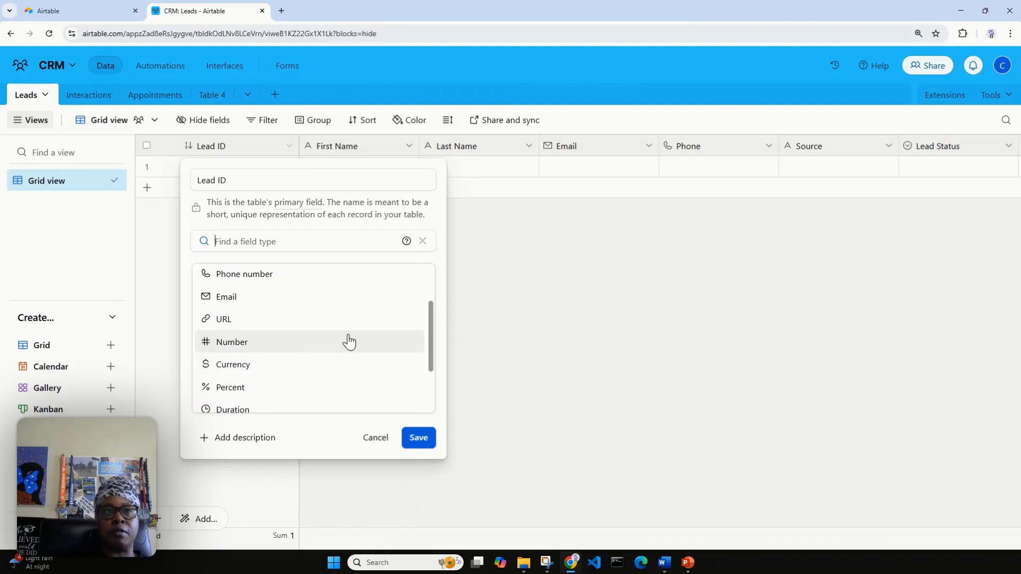
scroll(349, 342, down, 1)
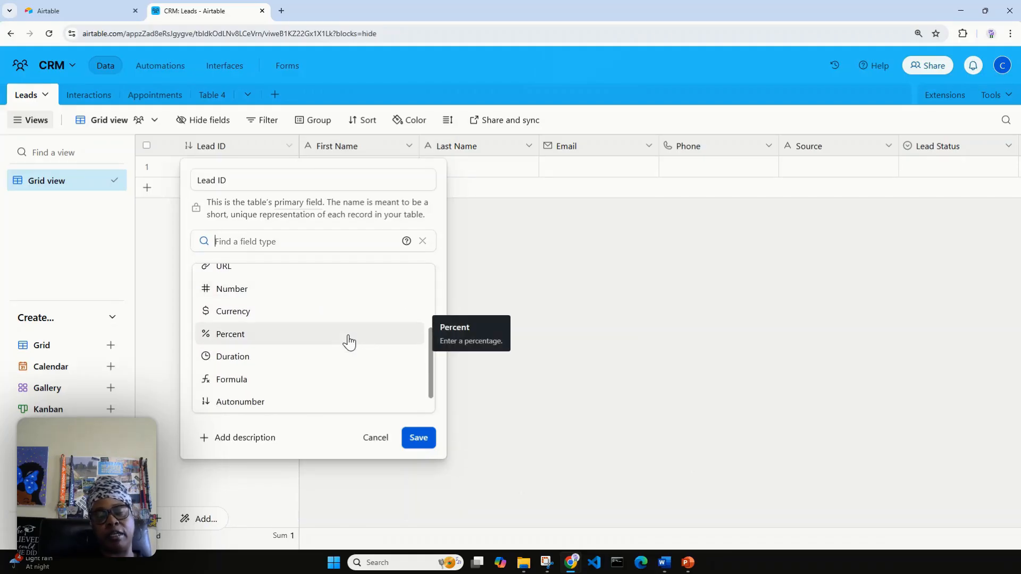
click(286, 404)
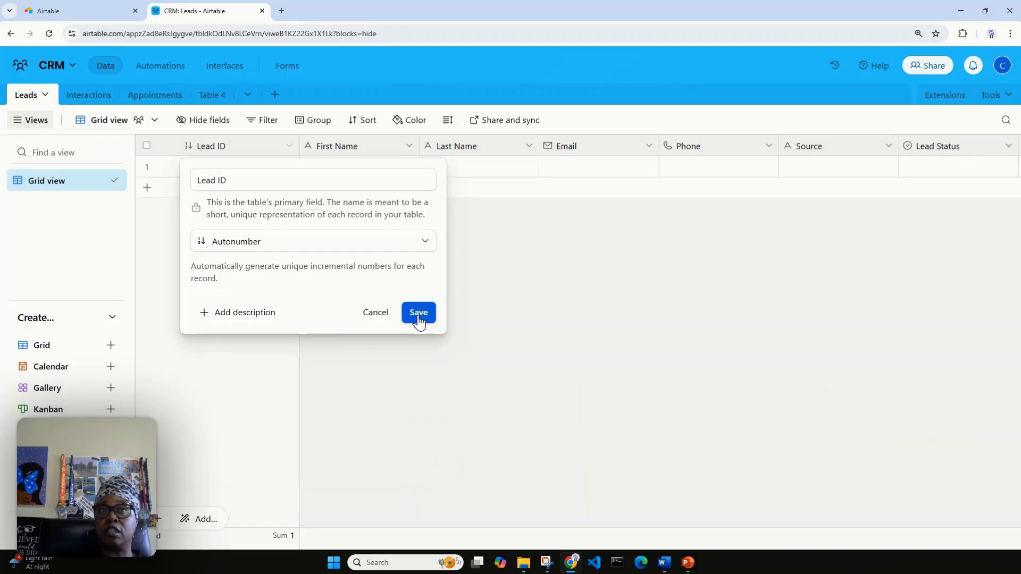
click(379, 314)
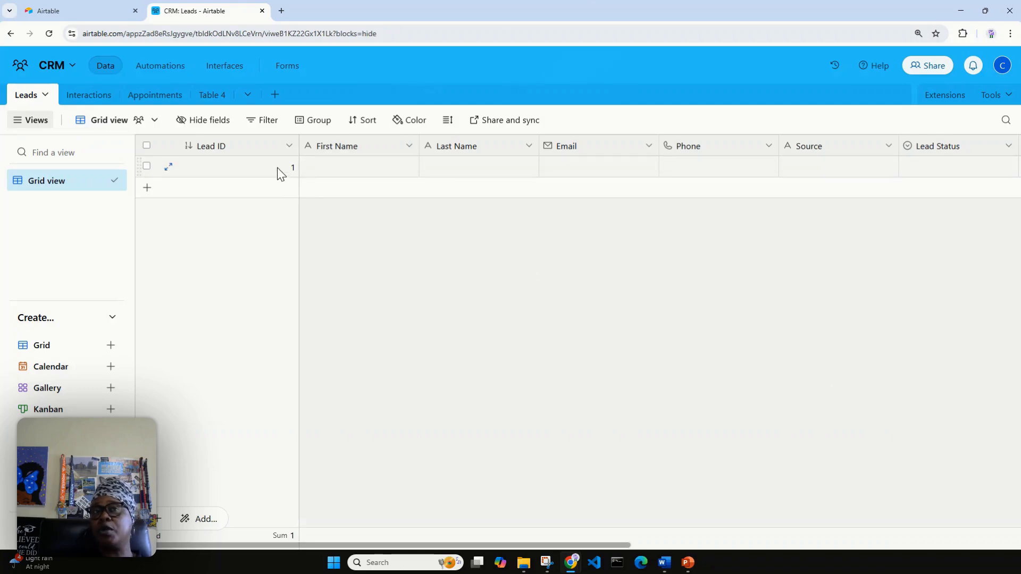
Add an empty record to the Leads table and compare its Lead ID column with Table 4's Name column
click(148, 188)
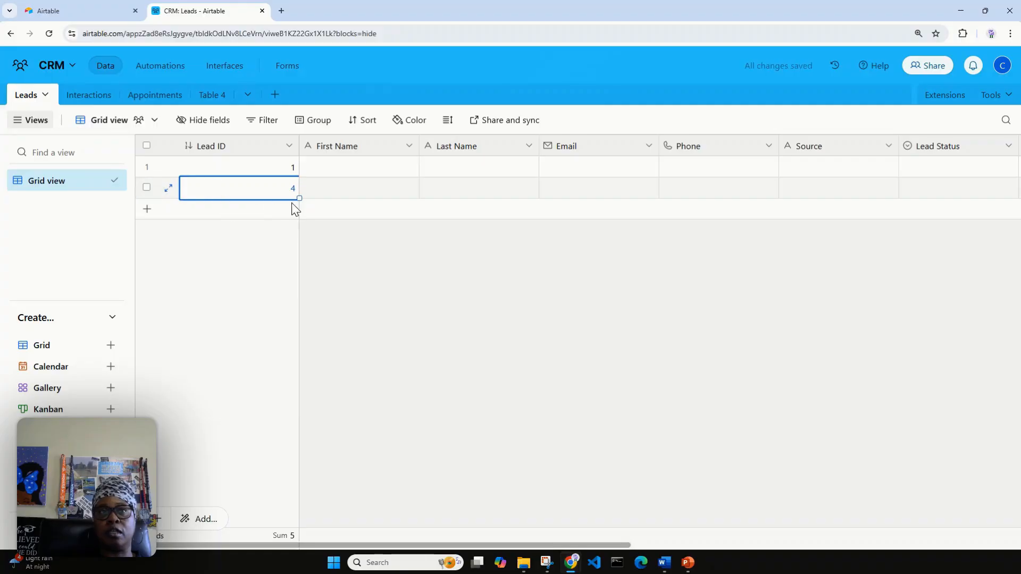
click(337, 192)
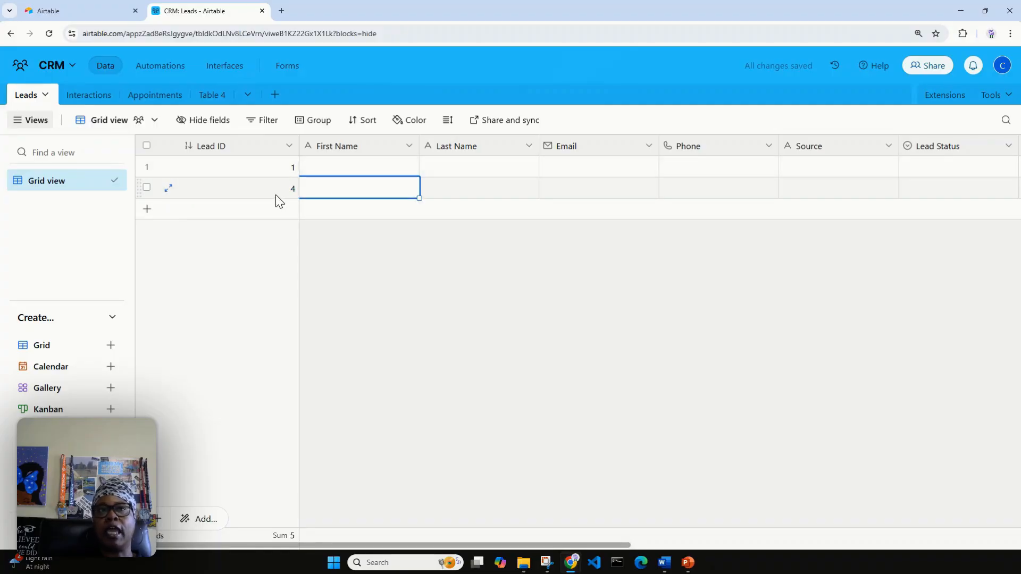
click(222, 99)
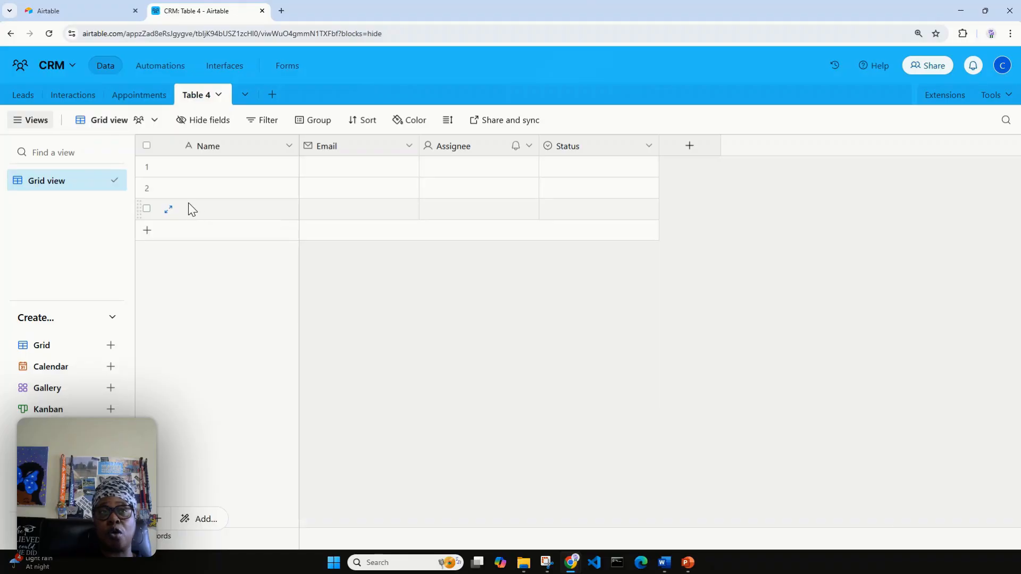
click(22, 100)
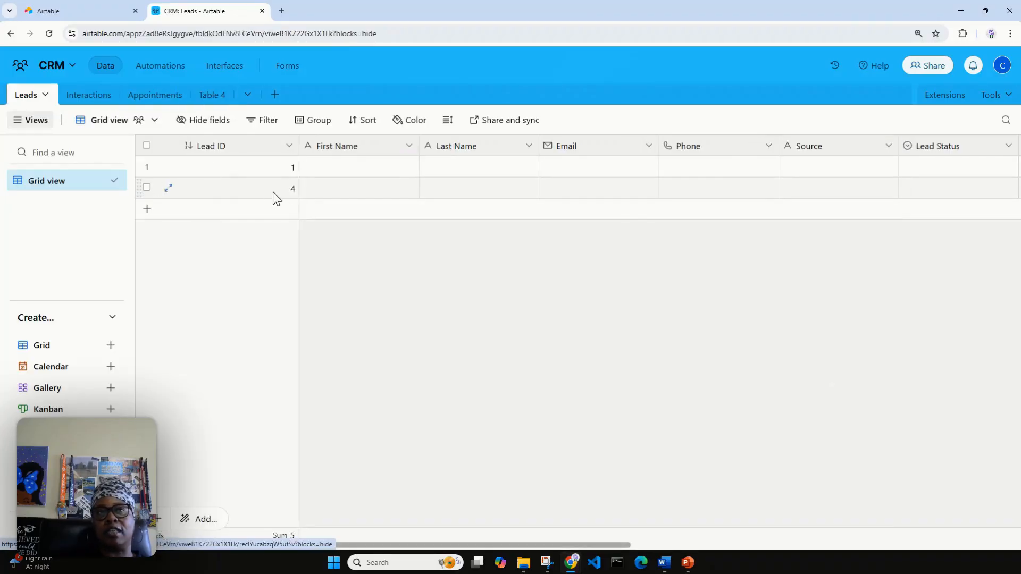
Select both records in the Leads table and delete them together
click(279, 166)
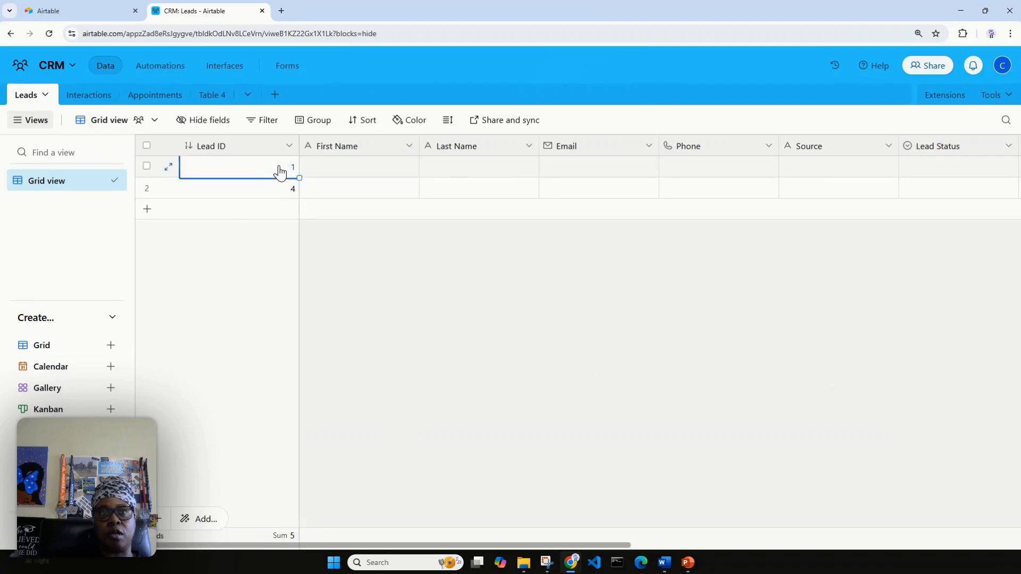
drag(278, 166, 271, 193)
right_click(273, 193)
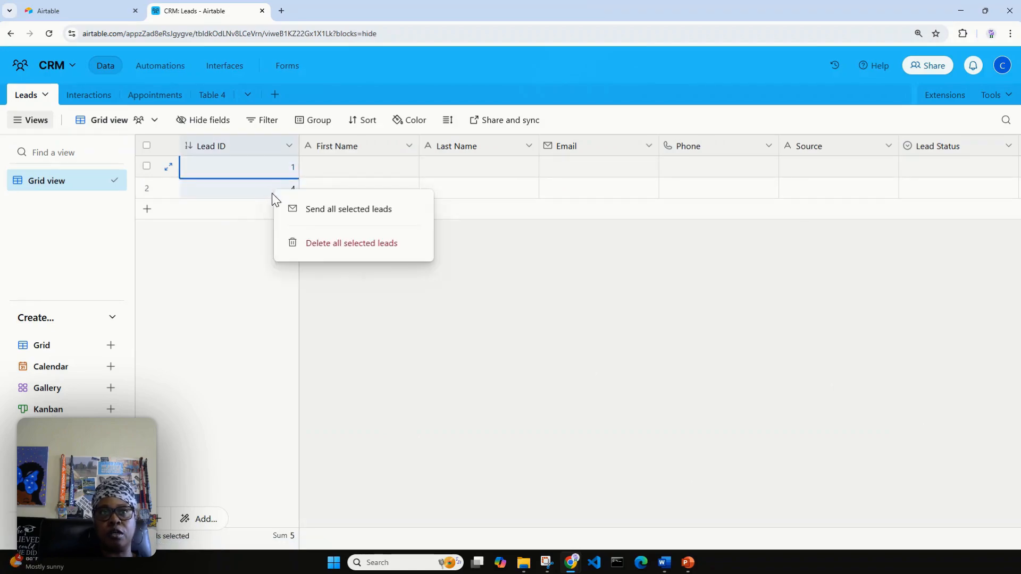
click(321, 244)
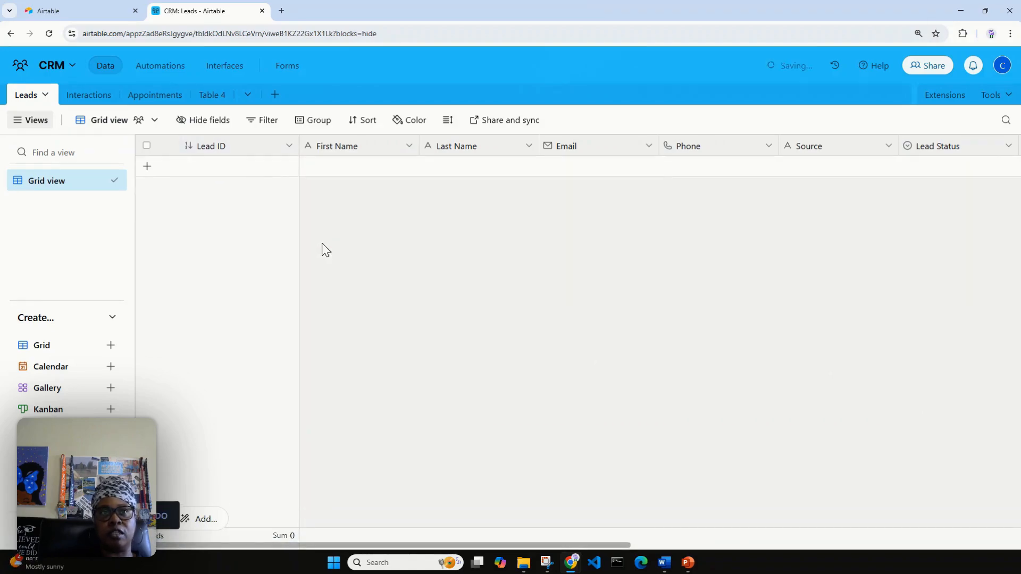
Add a new blank lead to the Leads table and expand the record to view all its fields
click(148, 168)
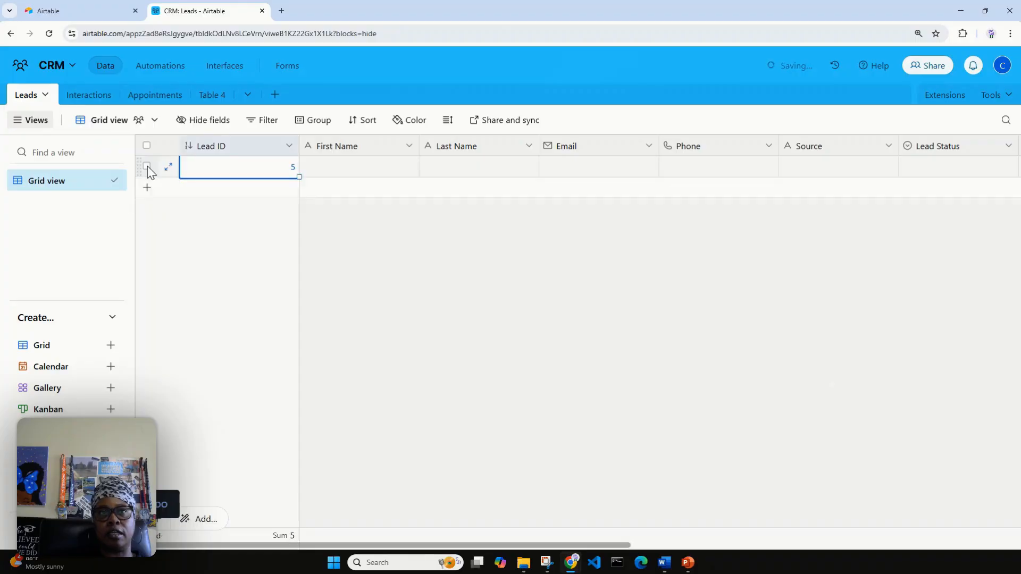
right_click(293, 168)
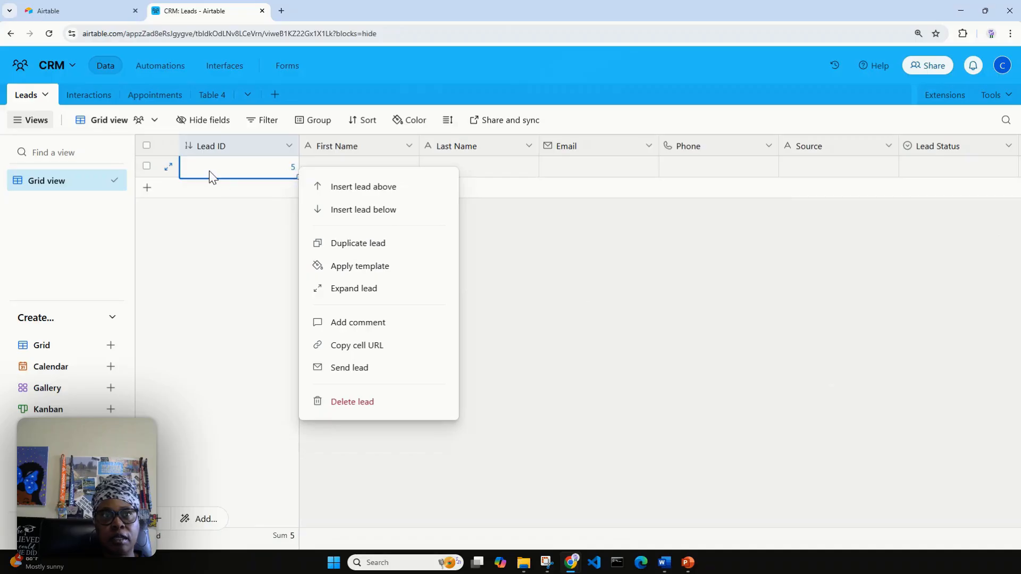
click(169, 166)
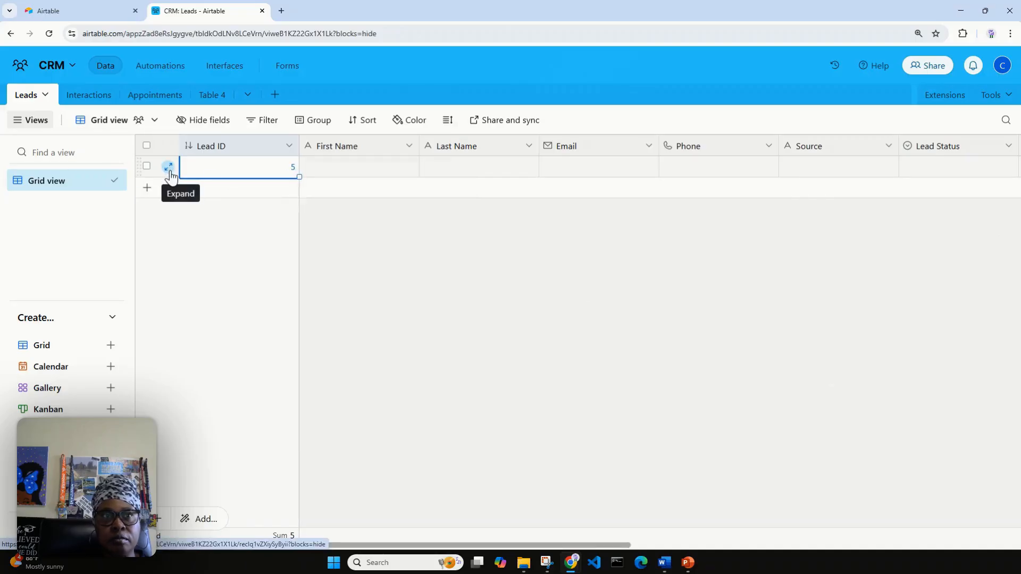
click(169, 166)
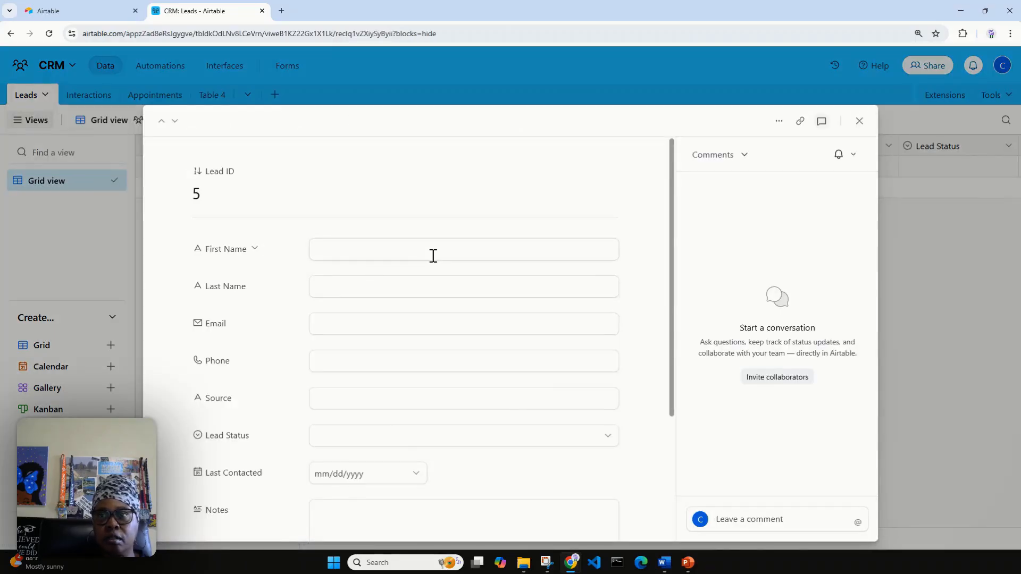
scroll(432, 258, down, 3)
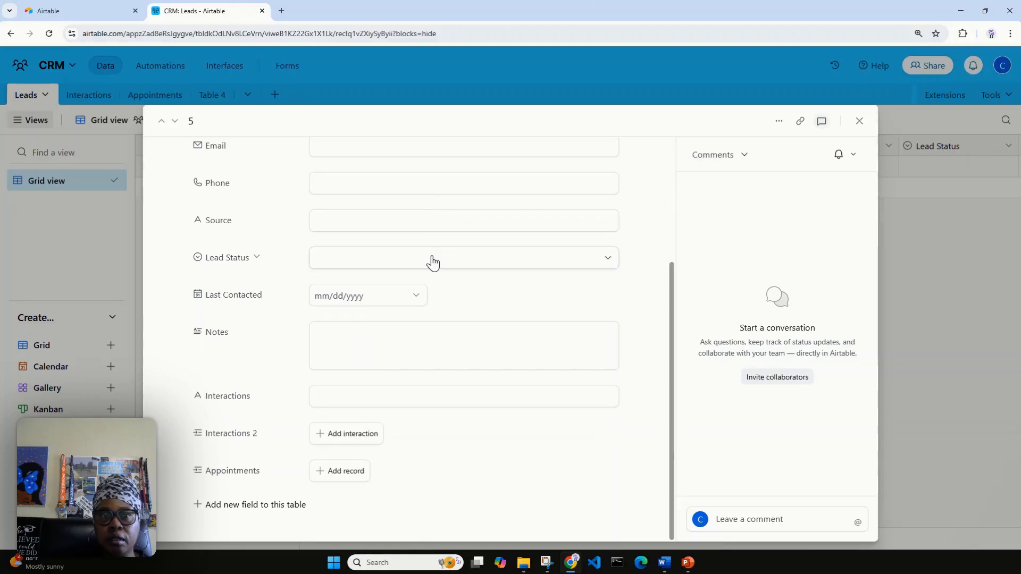
Close the expanded lead record and examine the field actions available for the Leads table's Lead ID and First Name columns
scroll(433, 262, up, 3)
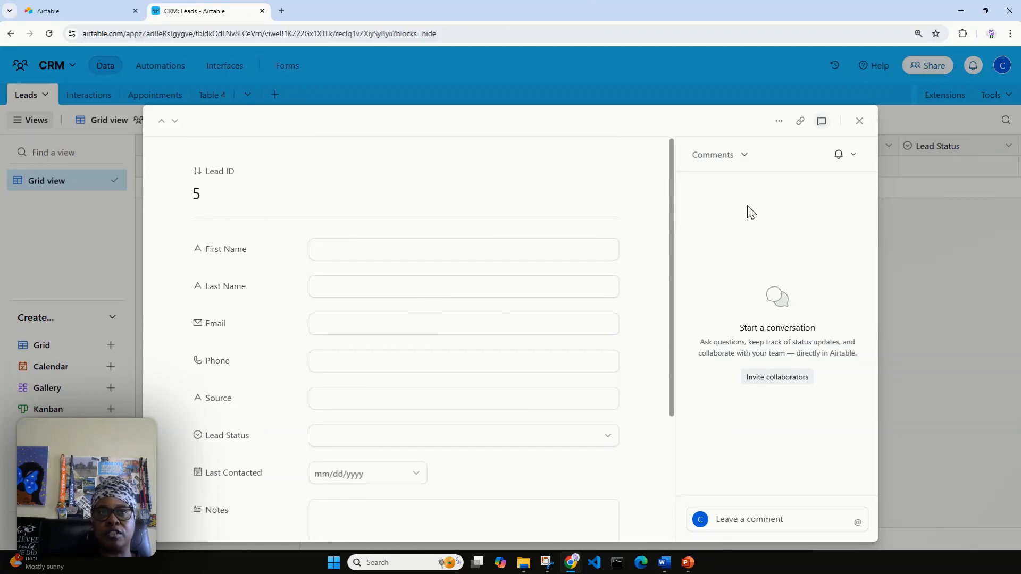
click(858, 121)
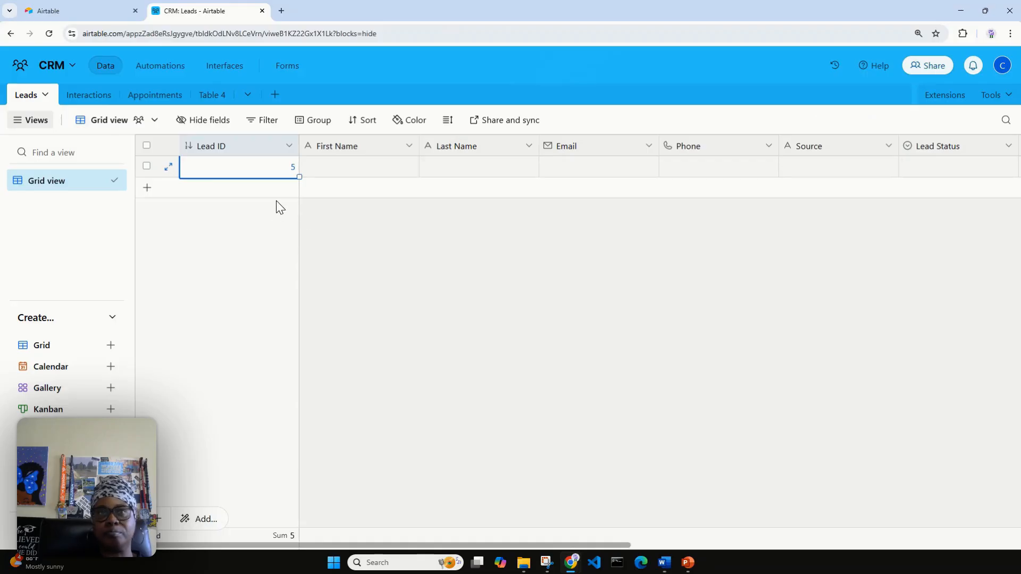
click(290, 147)
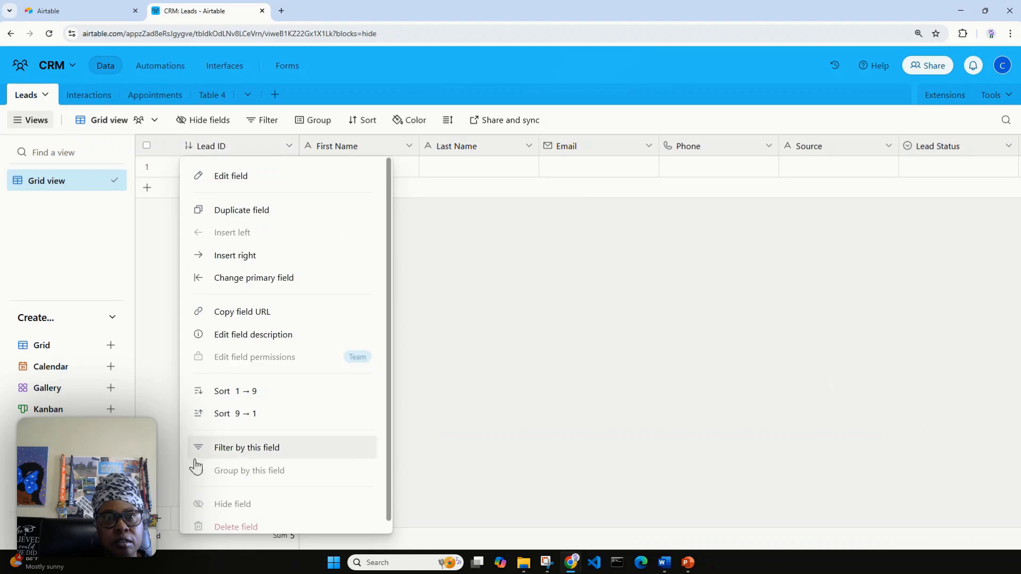
scroll(235, 479, down, 1)
scroll(235, 478, up, 1)
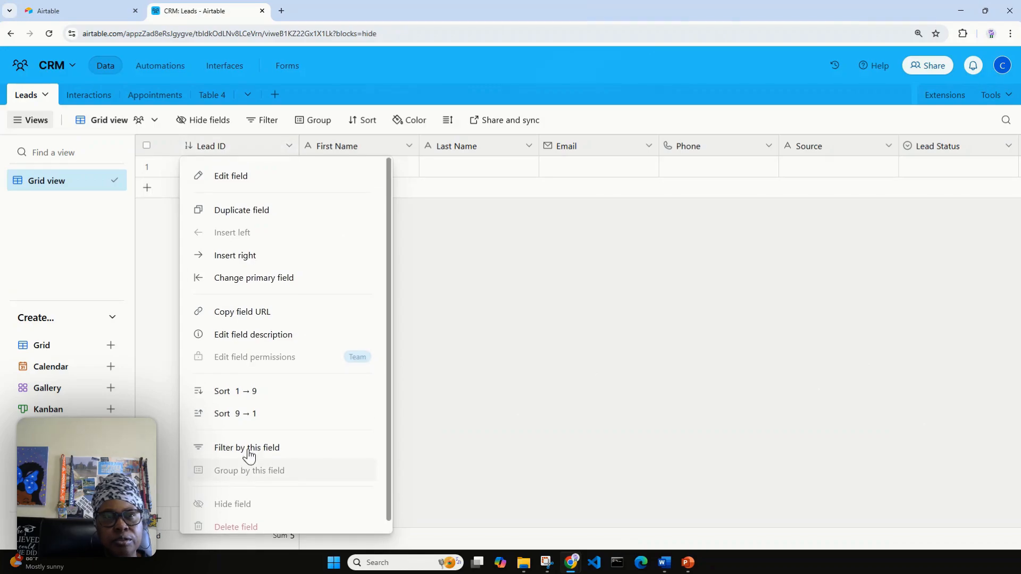
click(496, 277)
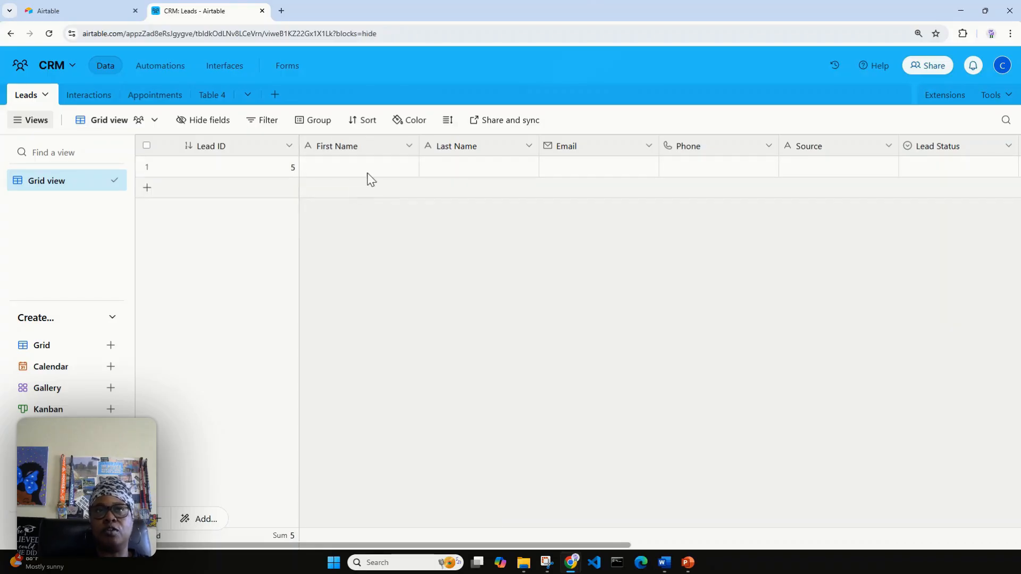
click(409, 149)
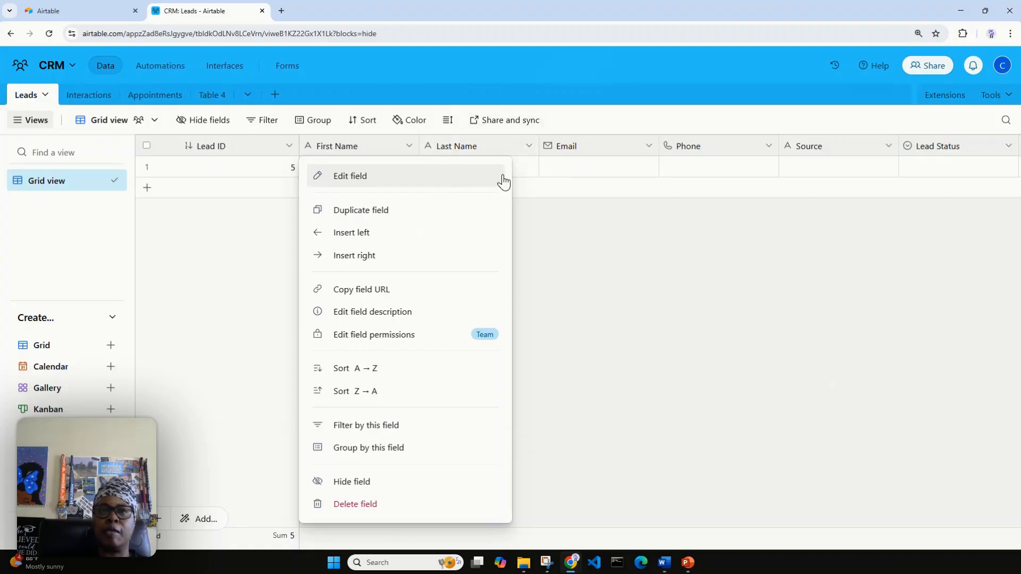
click(567, 272)
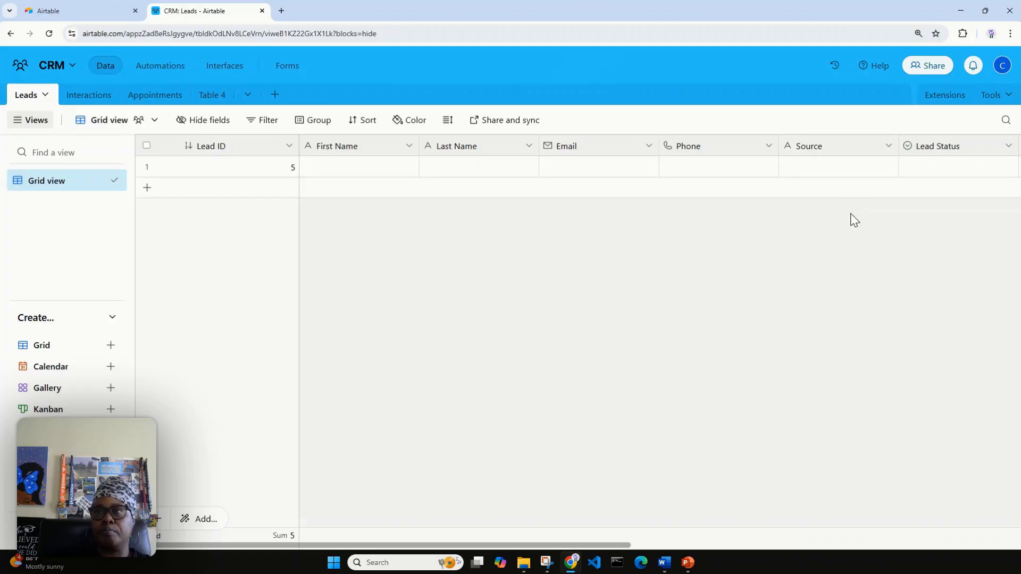
Examine the single-select options defined for the Leads table's Lead Status field, and leave the field settings without saving
click(1009, 146)
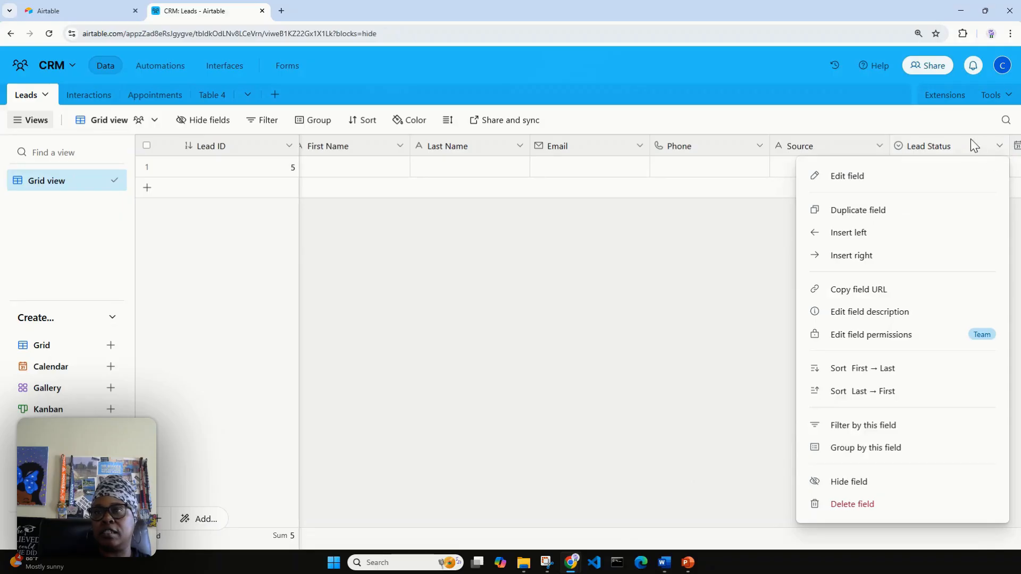
click(892, 178)
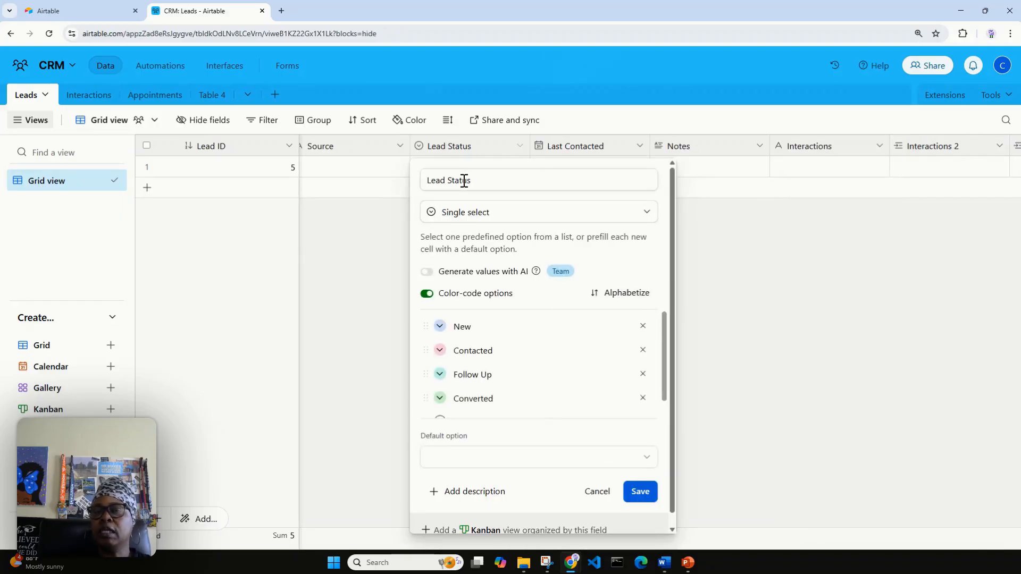
click(480, 329)
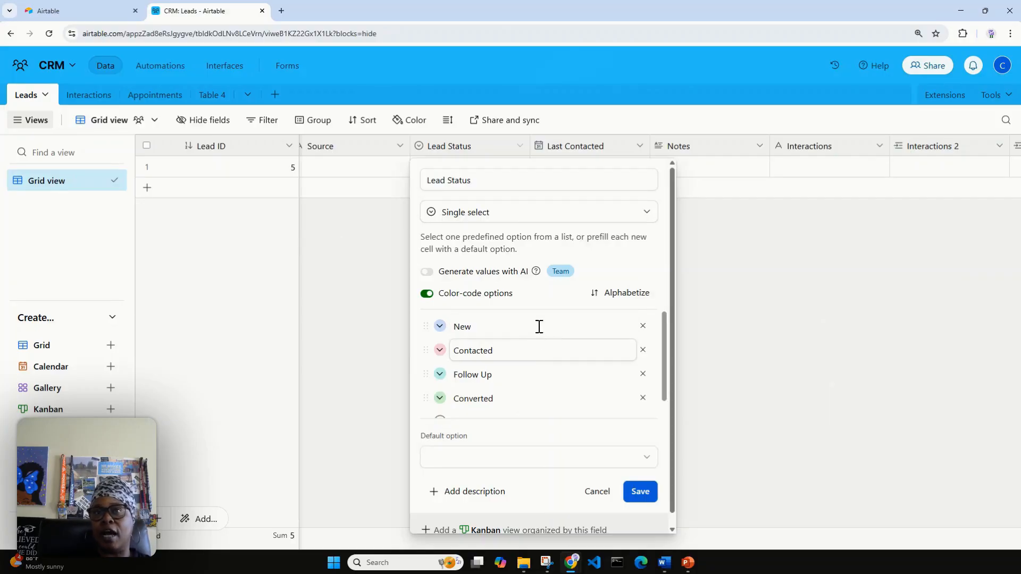
scroll(510, 350, down, 1)
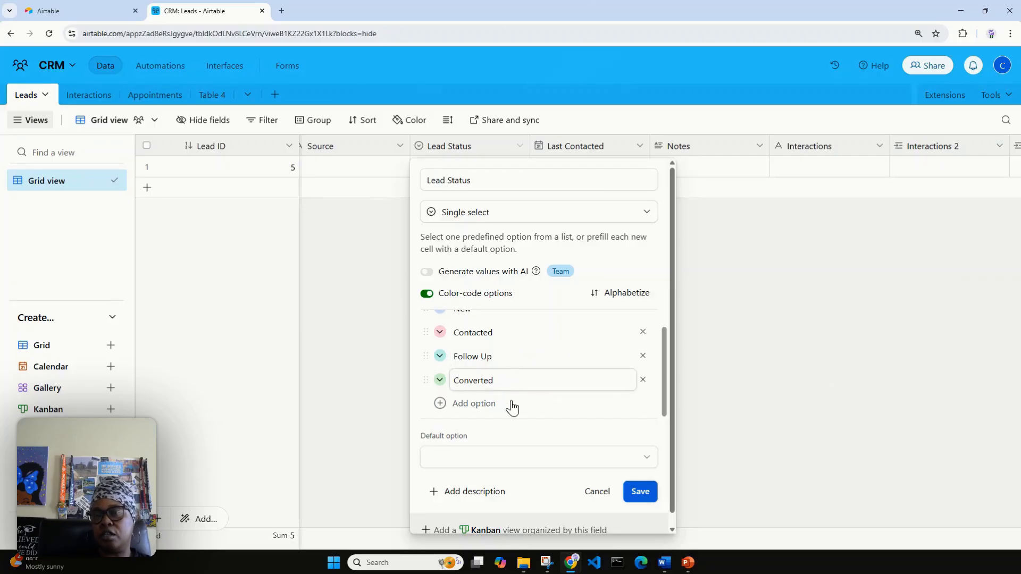
click(596, 492)
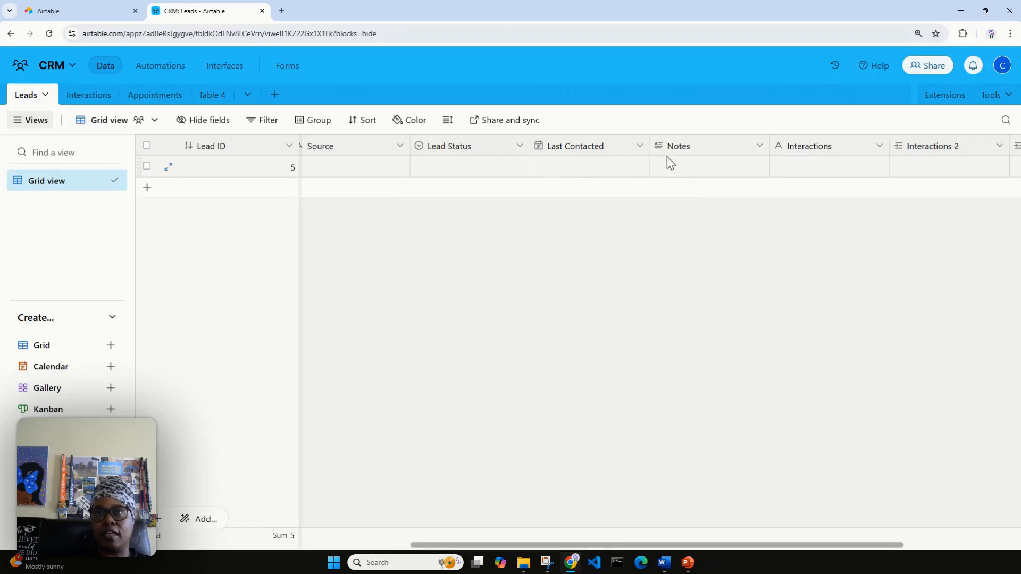
click(520, 147)
click(481, 179)
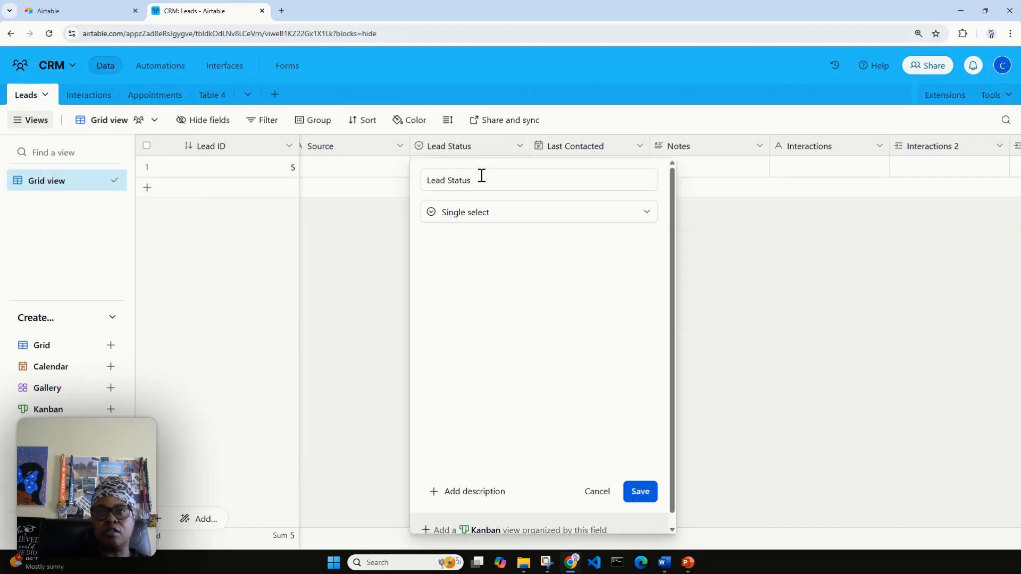
click(496, 326)
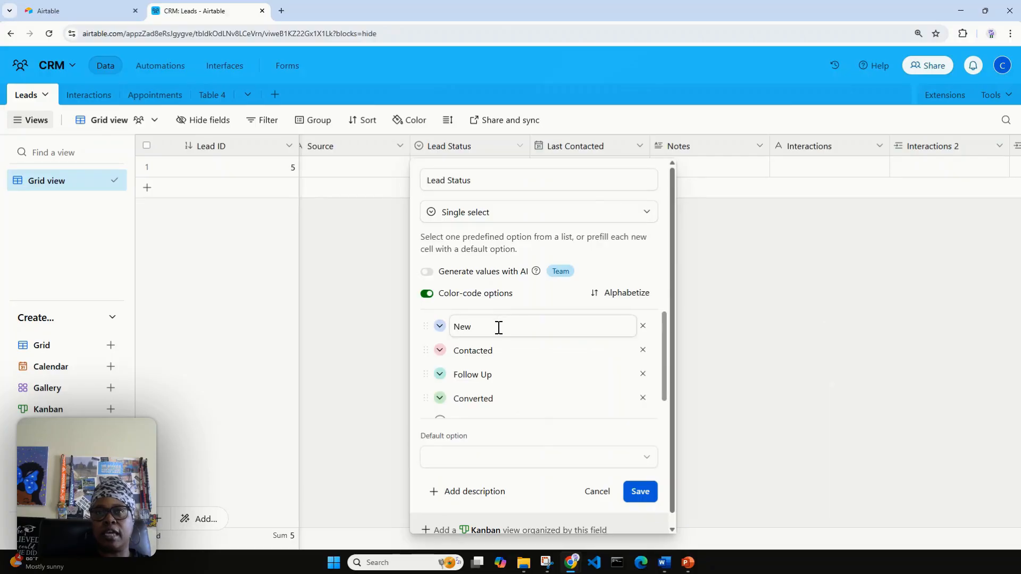
scroll(499, 328, down, 1)
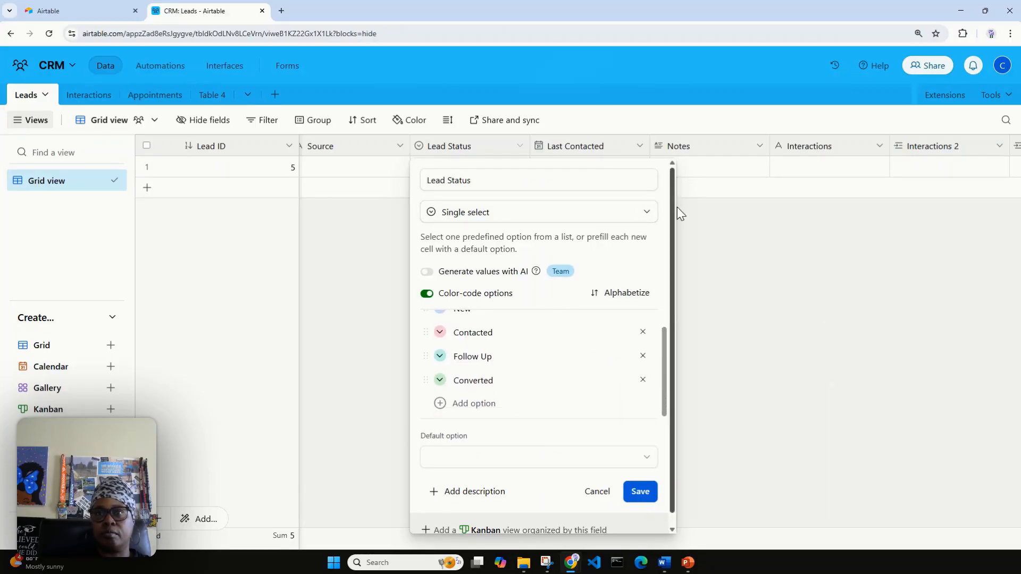
click(596, 492)
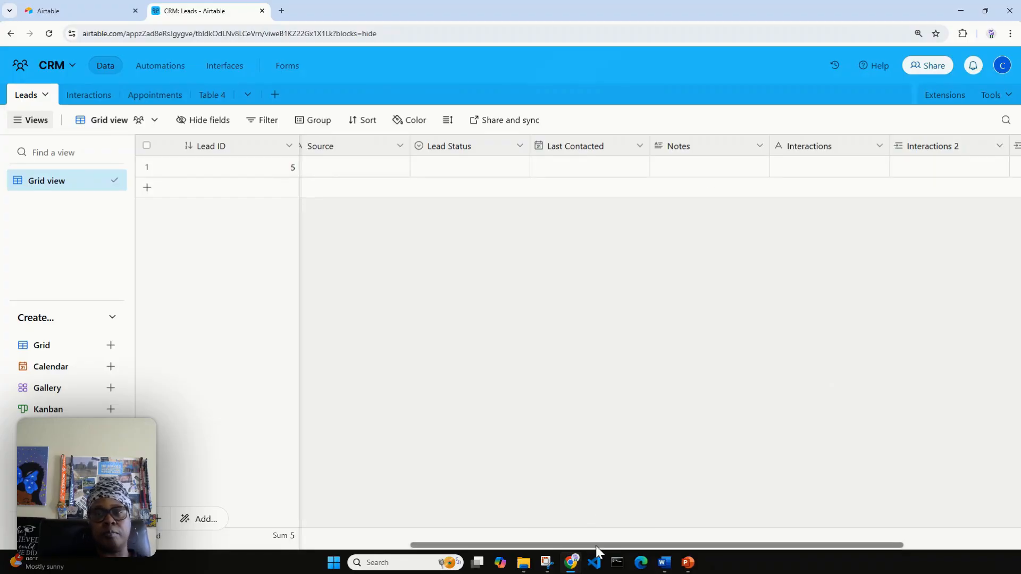
Check the field type of the Leads table's Interactions column and cancel the edit
scroll(607, 542, right, 2)
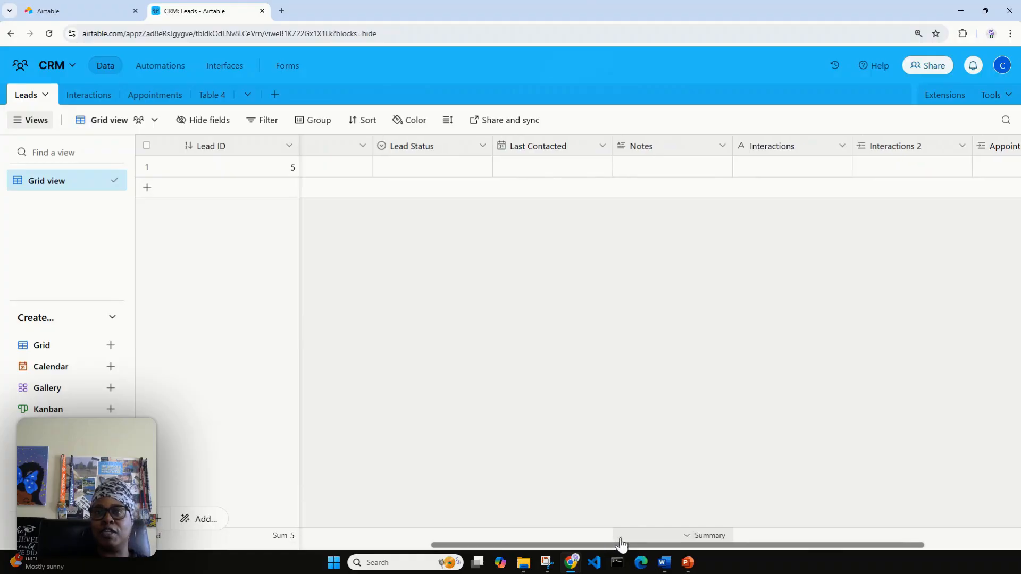
drag(621, 544, 650, 536)
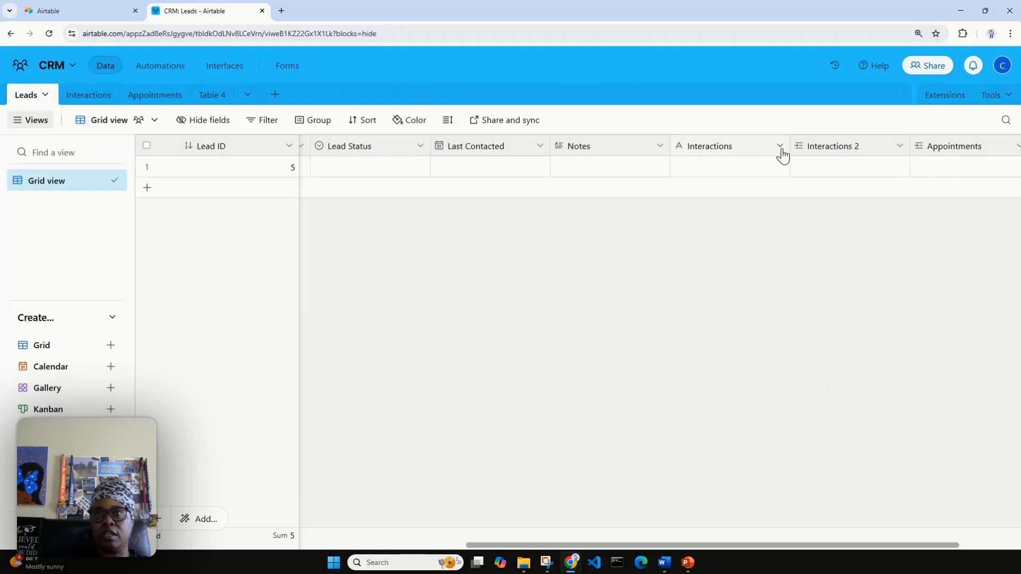
click(738, 169)
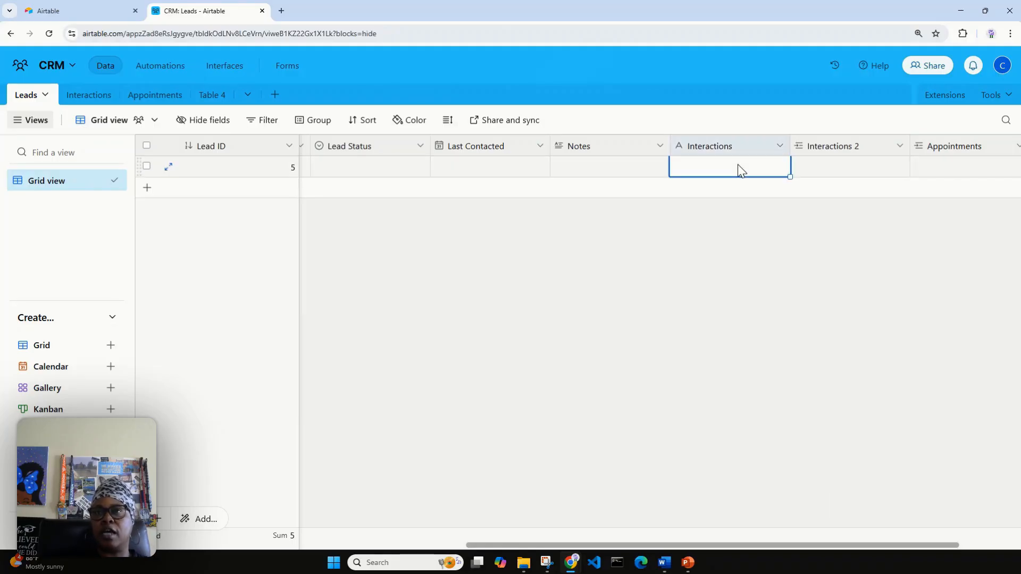
click(780, 147)
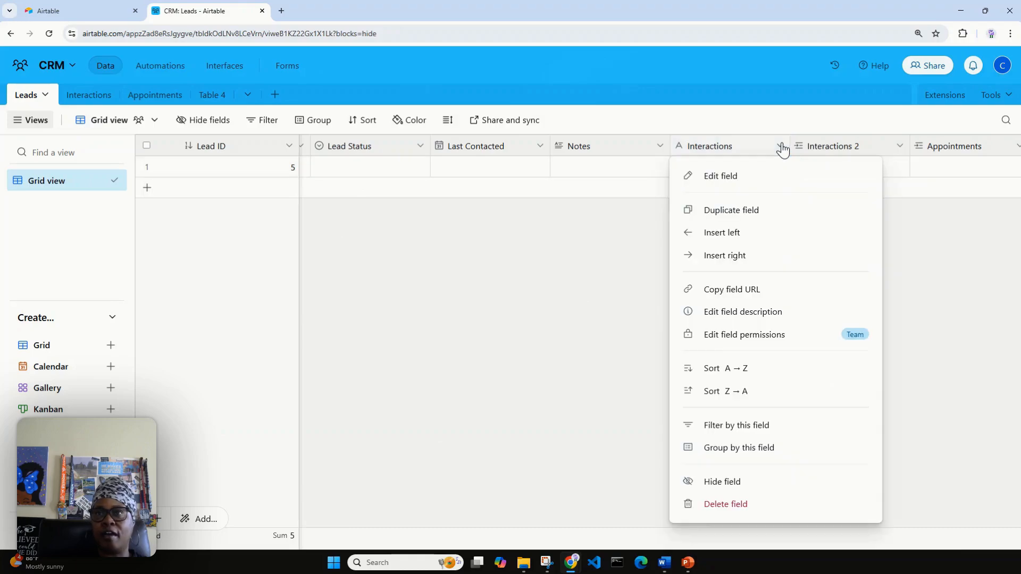
click(752, 178)
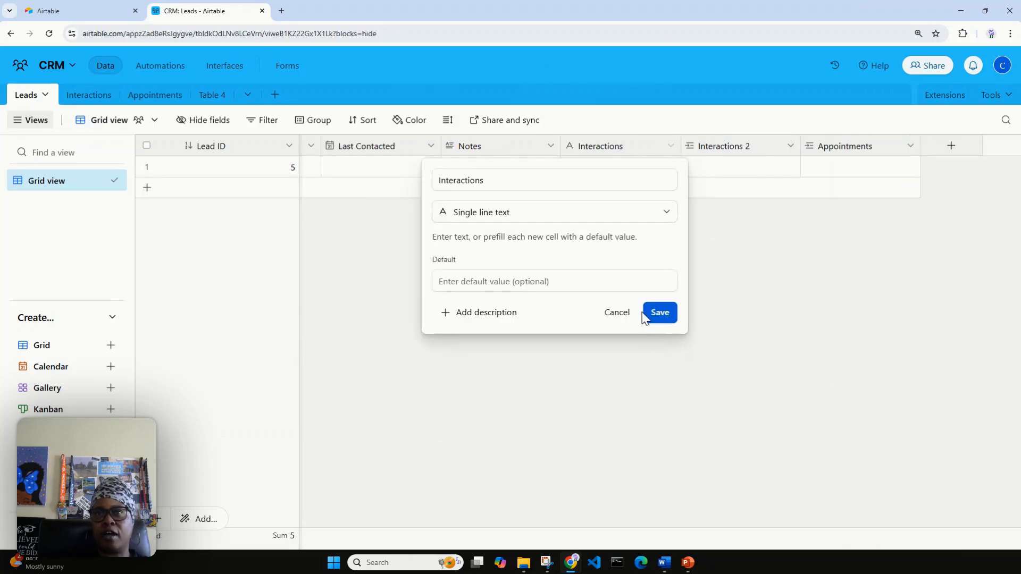
click(617, 316)
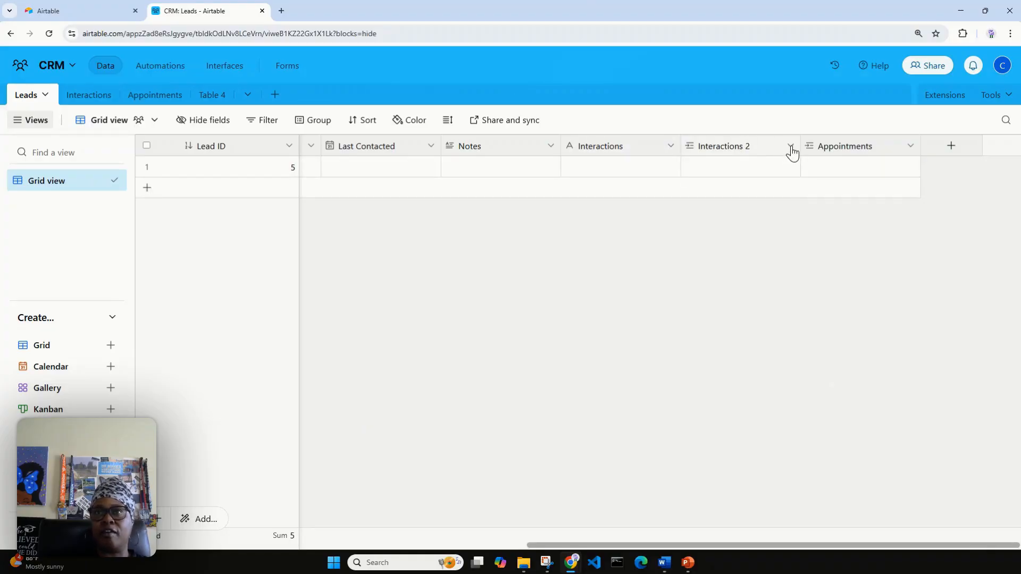
Compare the Interactions table with the Interactions and Interactions 2 columns in the Leads table
click(96, 99)
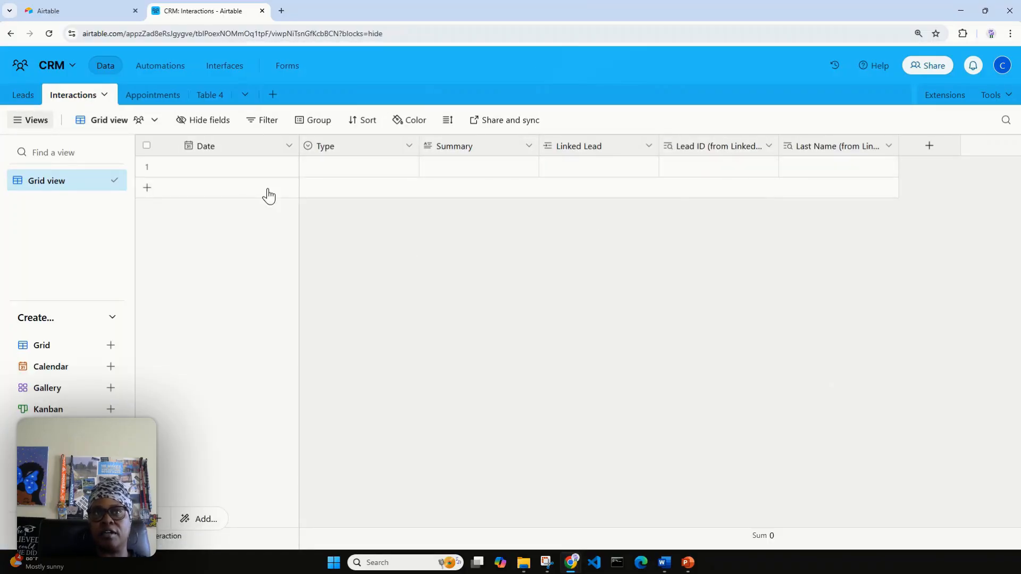
click(27, 95)
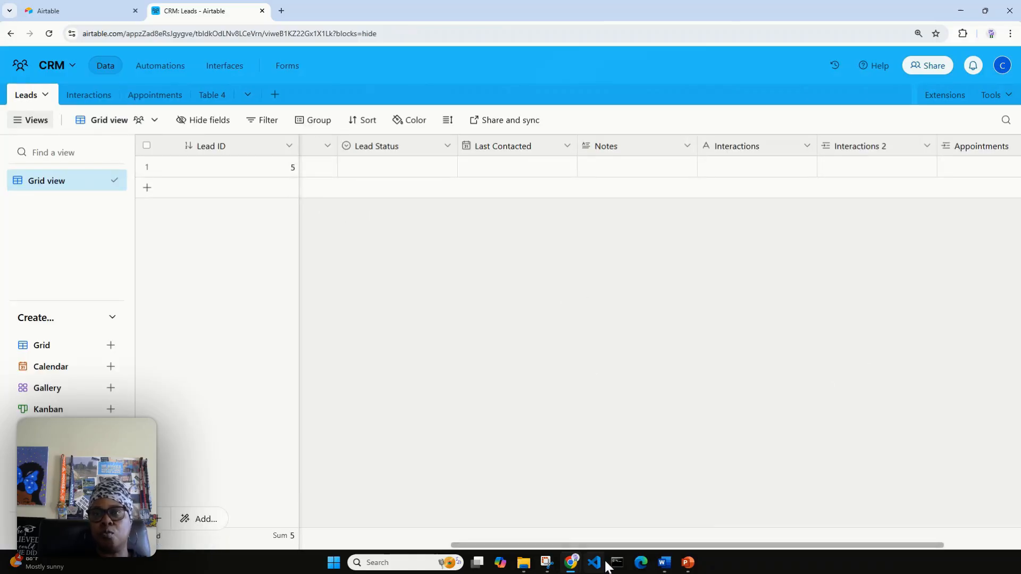
drag(605, 544, 687, 535)
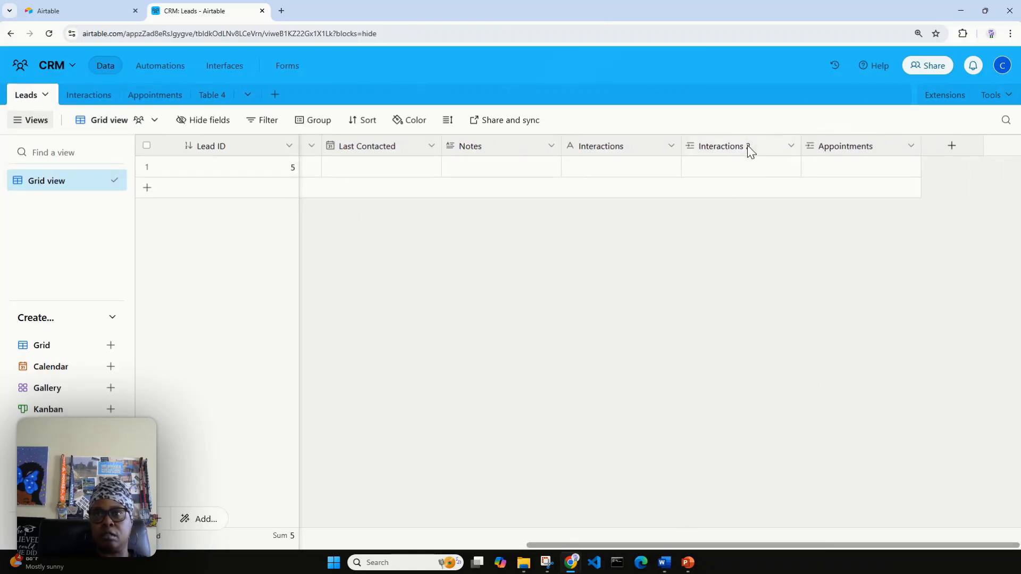
mouse_move(601, 143)
mouse_down()
mouse_move(665, 131)
mouse_move(601, 150)
mouse_up()
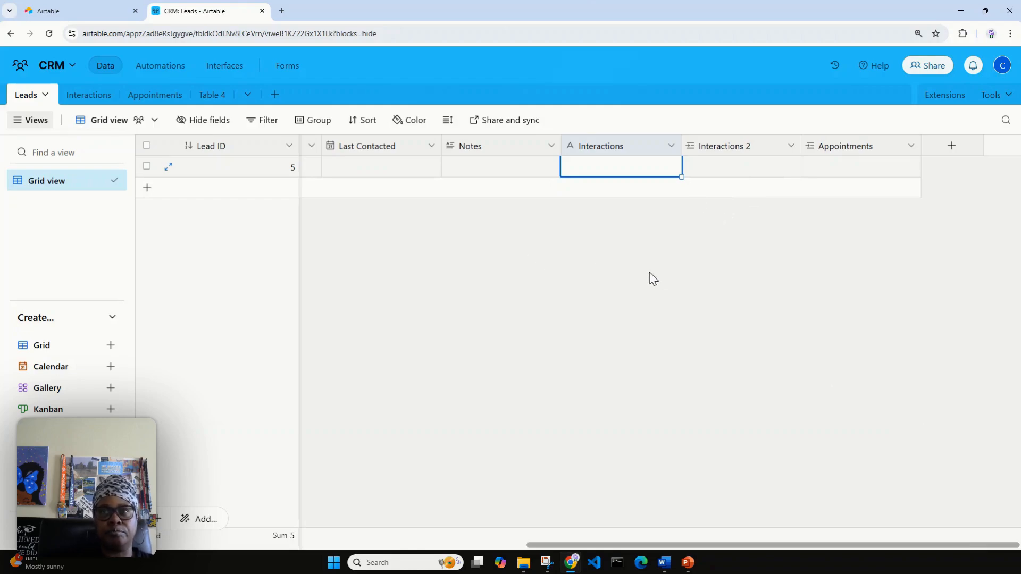
Review the Interactions table's Type field with its single-select options, and save the field settings
click(87, 98)
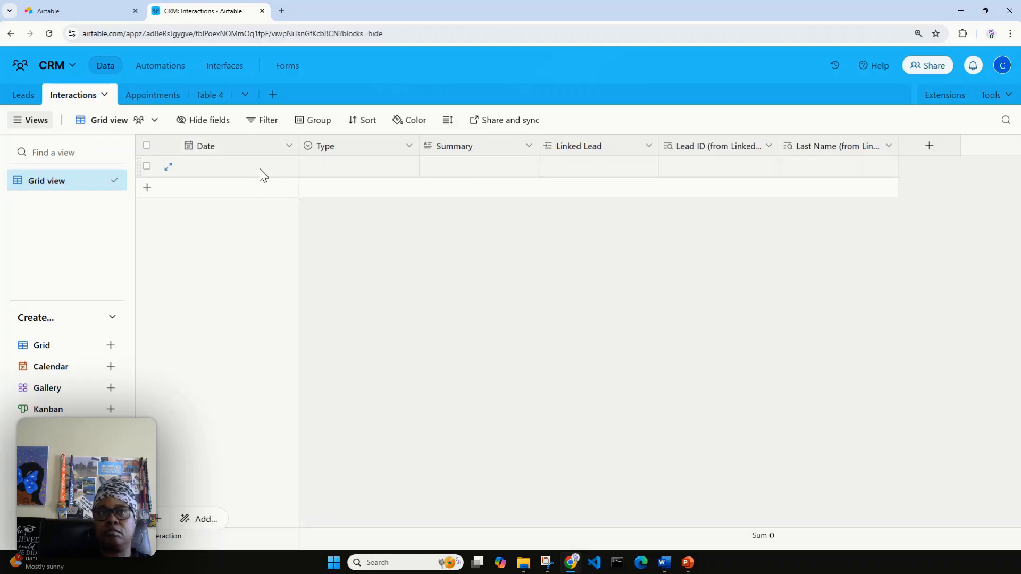
click(410, 153)
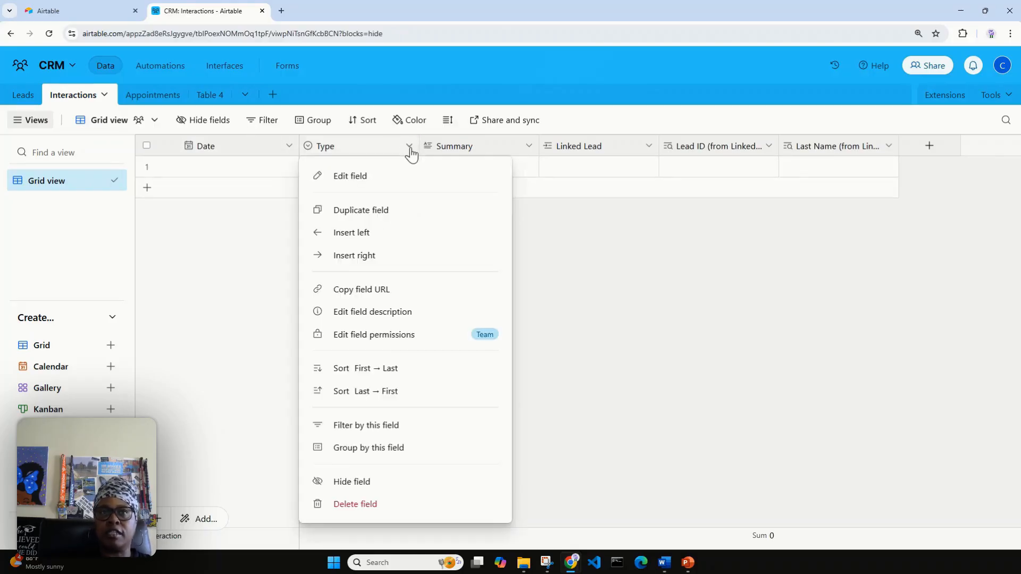
click(370, 176)
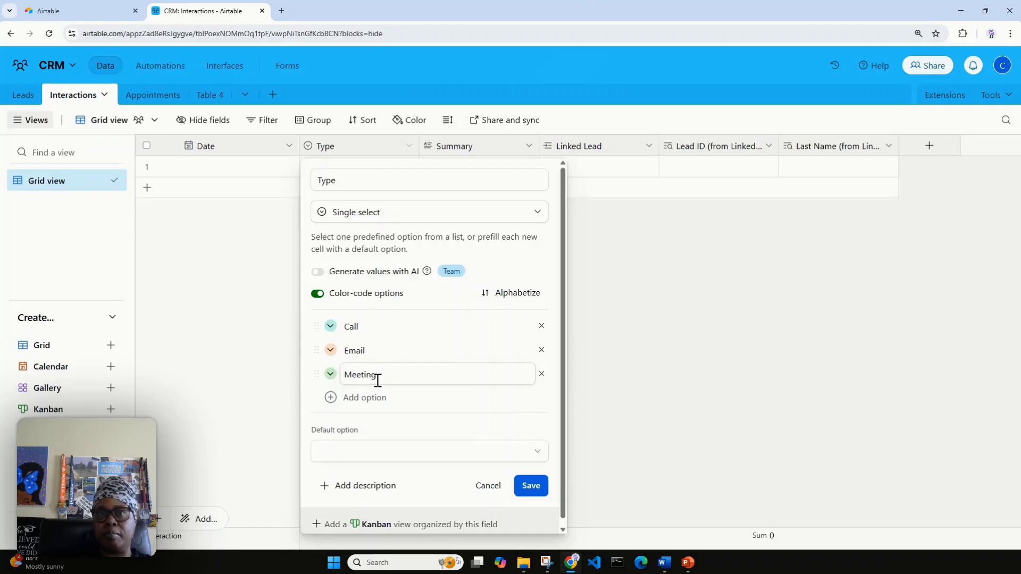
click(531, 489)
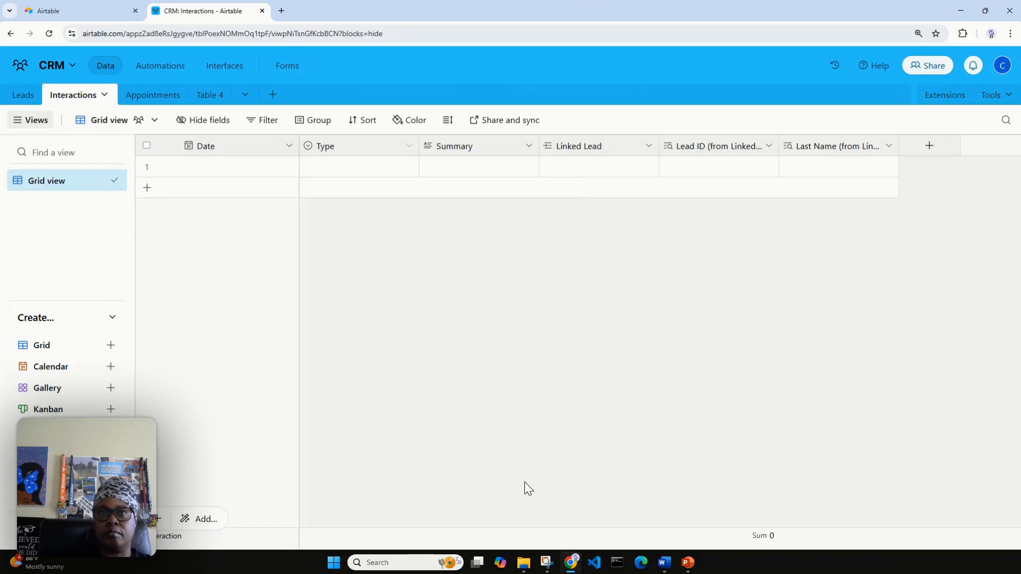
Widen the Interactions table's Summary column and review its Long text field settings, leaving them without saving
click(513, 145)
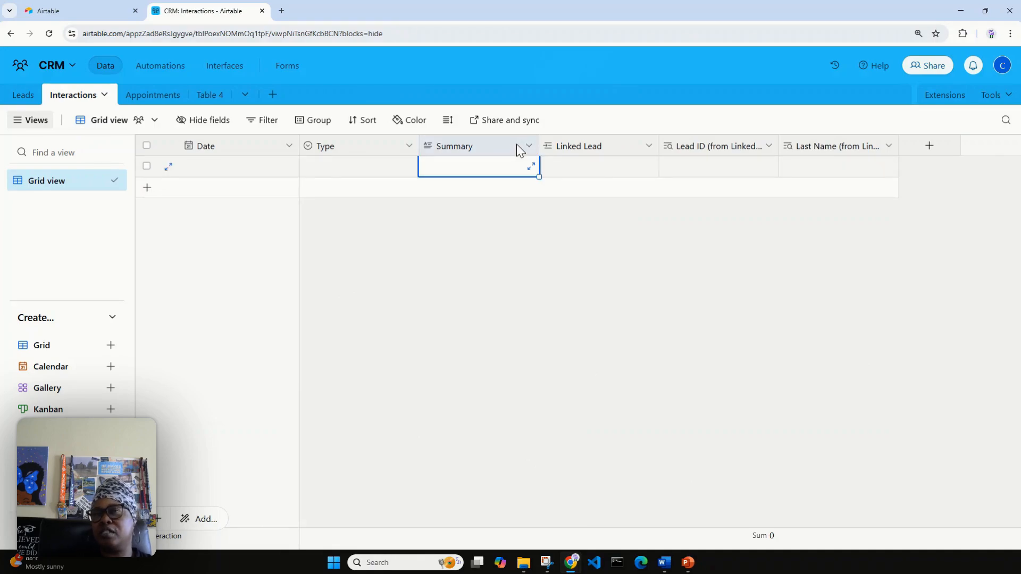
drag(539, 139, 584, 137)
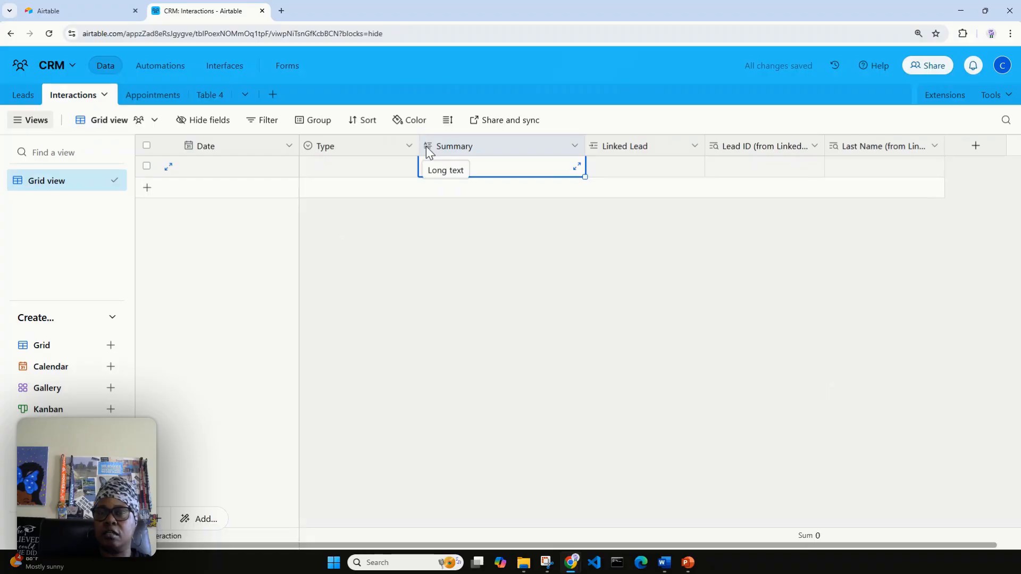
click(576, 146)
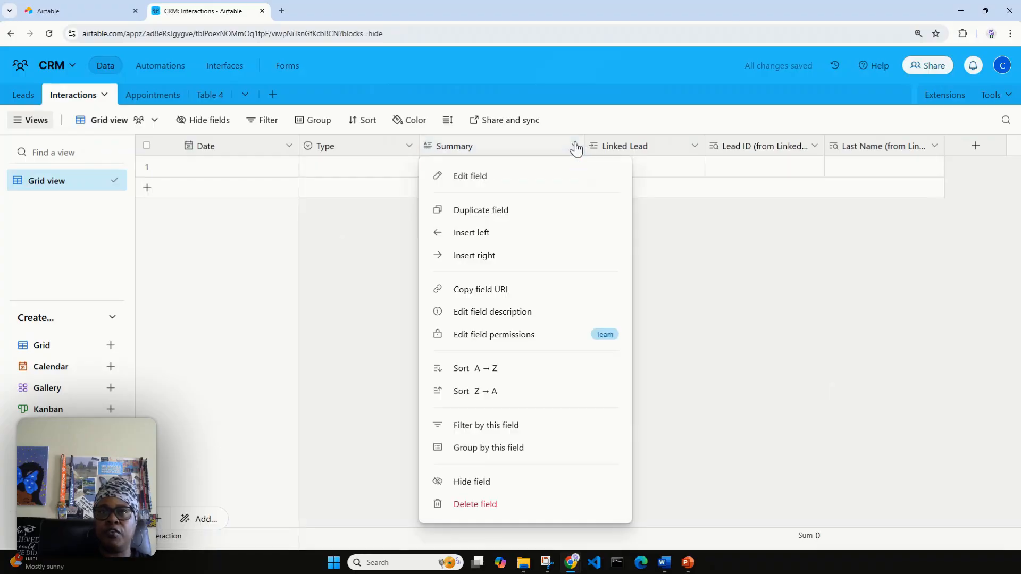
click(521, 181)
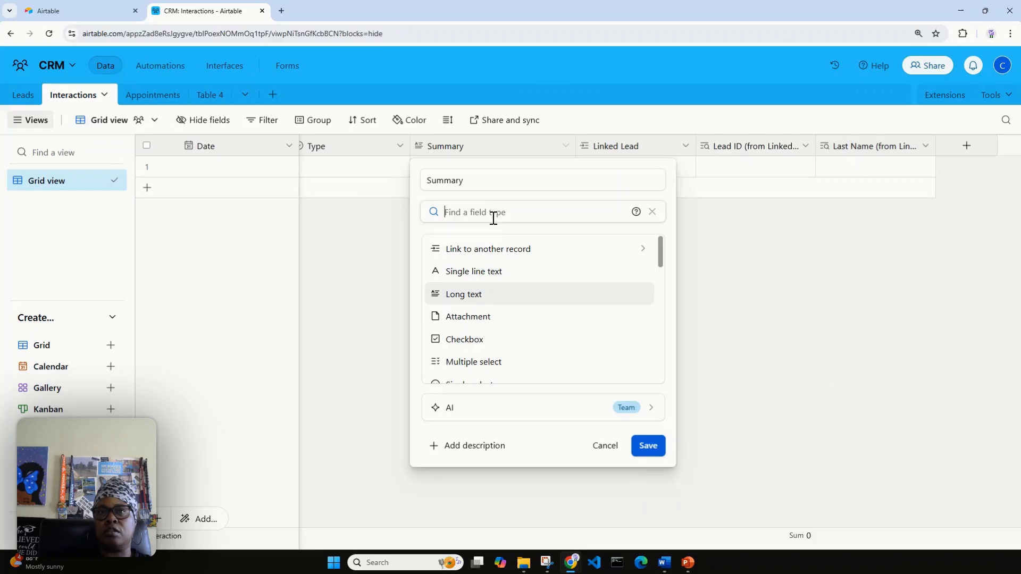
click(486, 294)
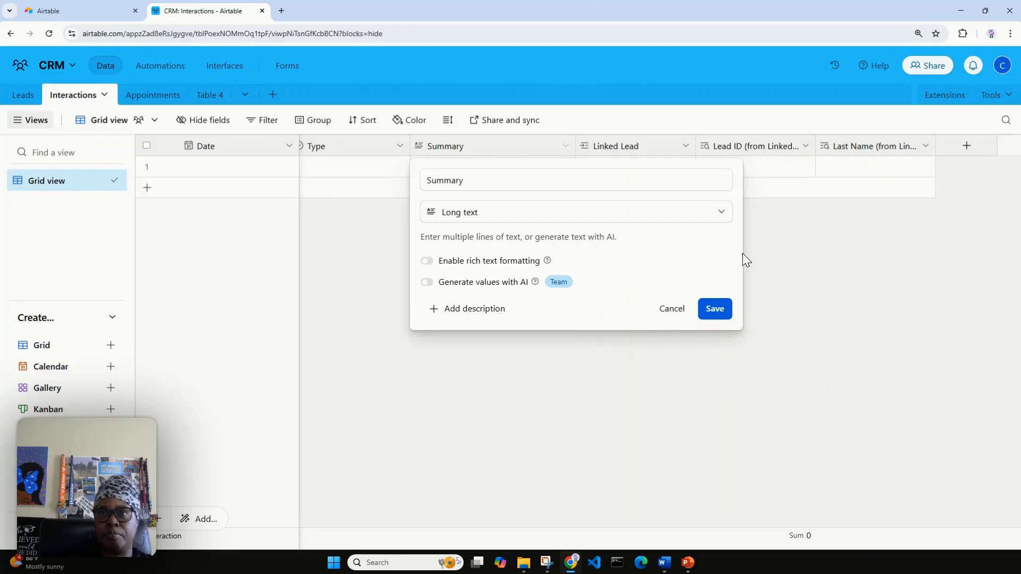
click(682, 311)
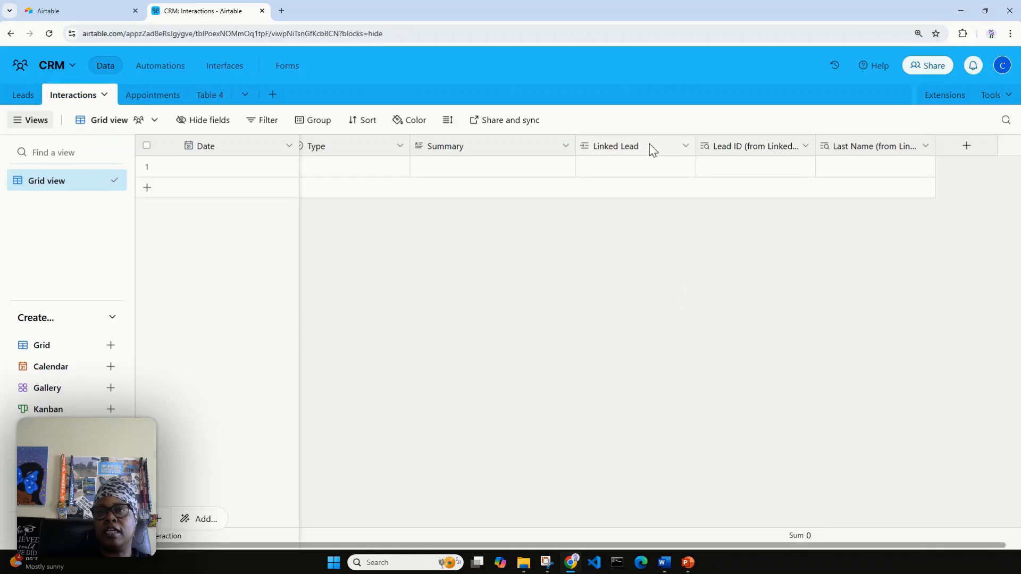
Review how the Interactions table's Linked Lead field links to the Leads table, and leave its settings without saving
click(686, 147)
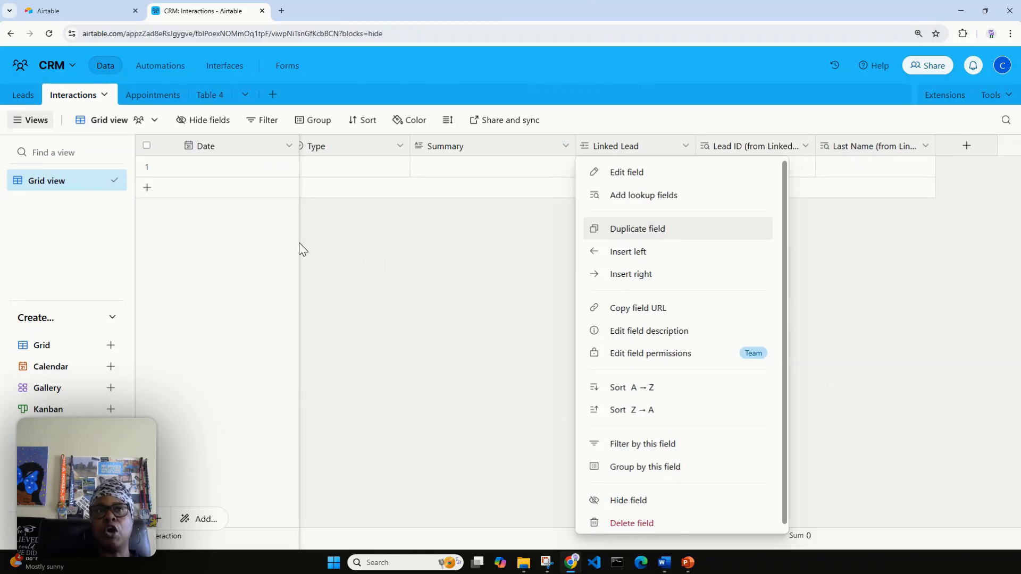
click(23, 96)
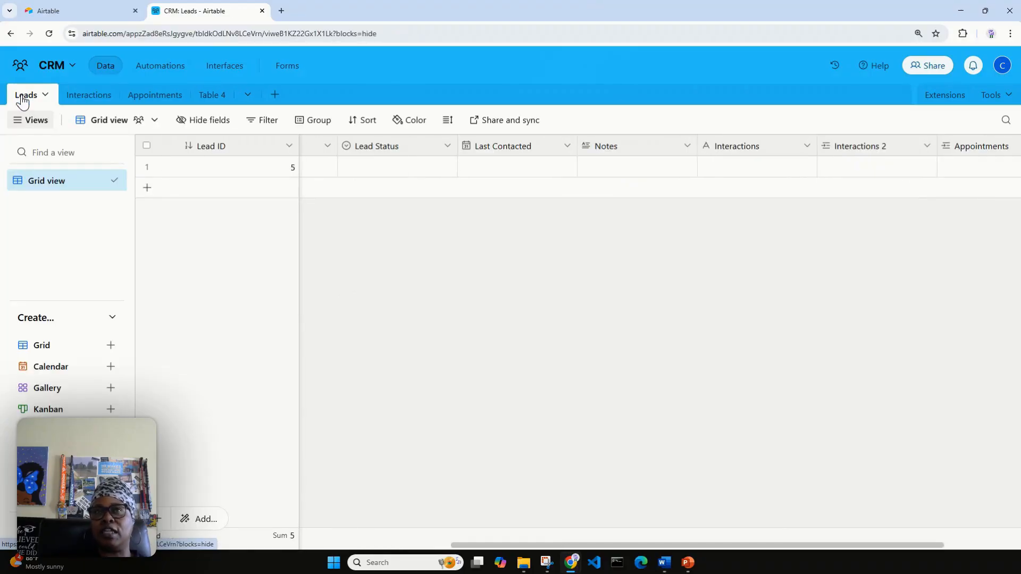
click(89, 95)
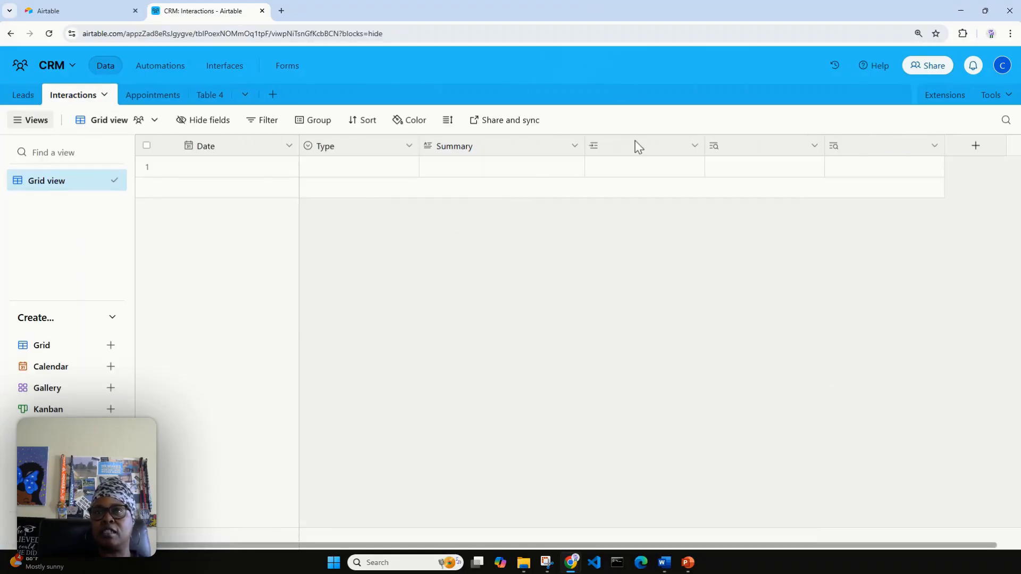
click(695, 147)
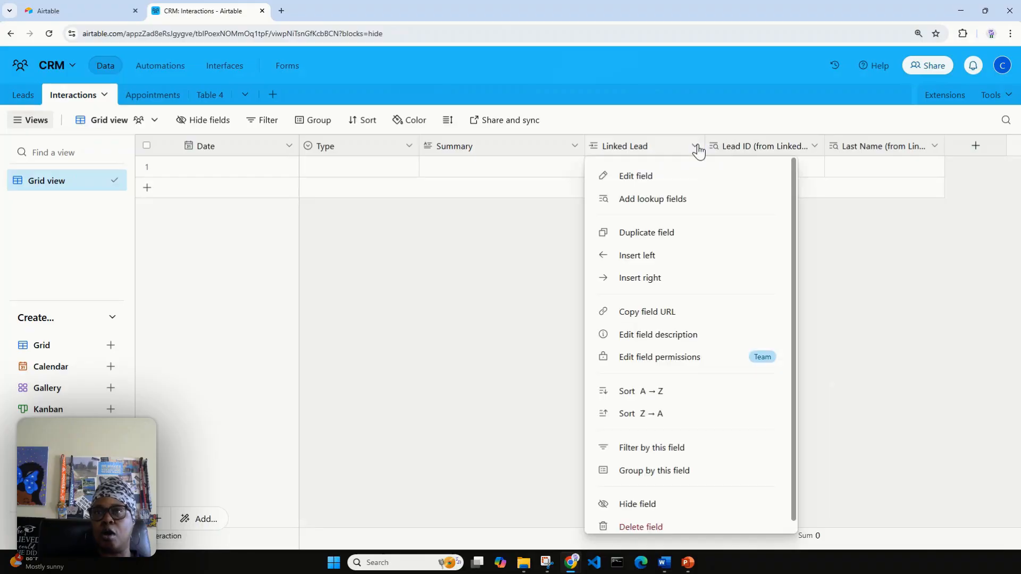
click(666, 177)
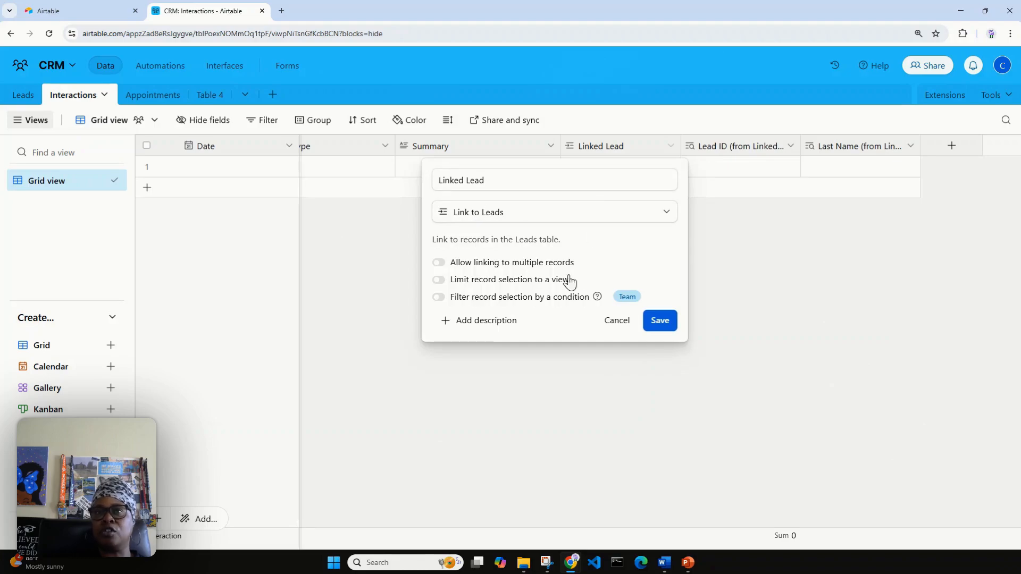
click(782, 261)
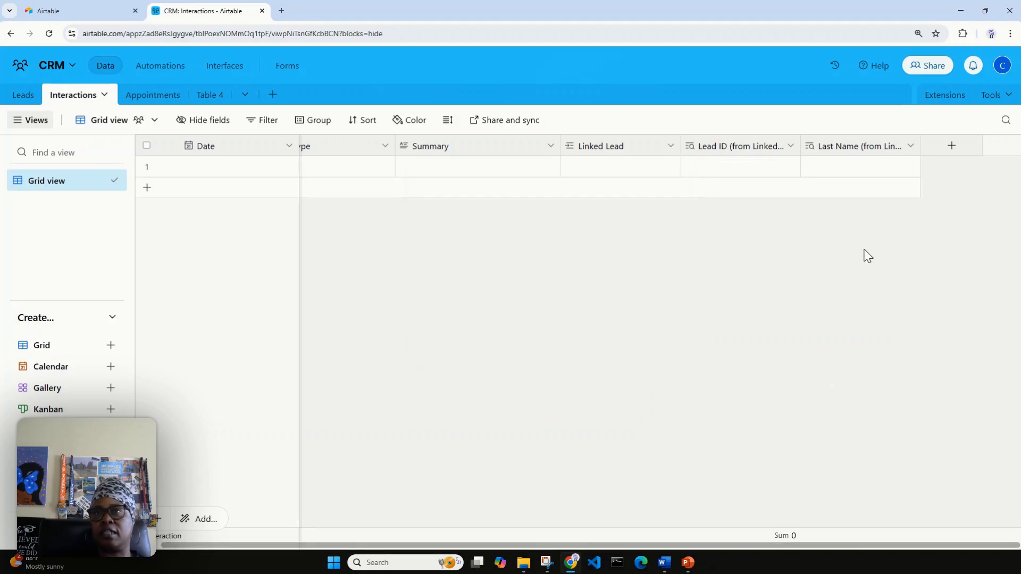
Set up a new Interactions field named Linked Lead that links to the Leads table, with linking to multiple records disabled
click(952, 146)
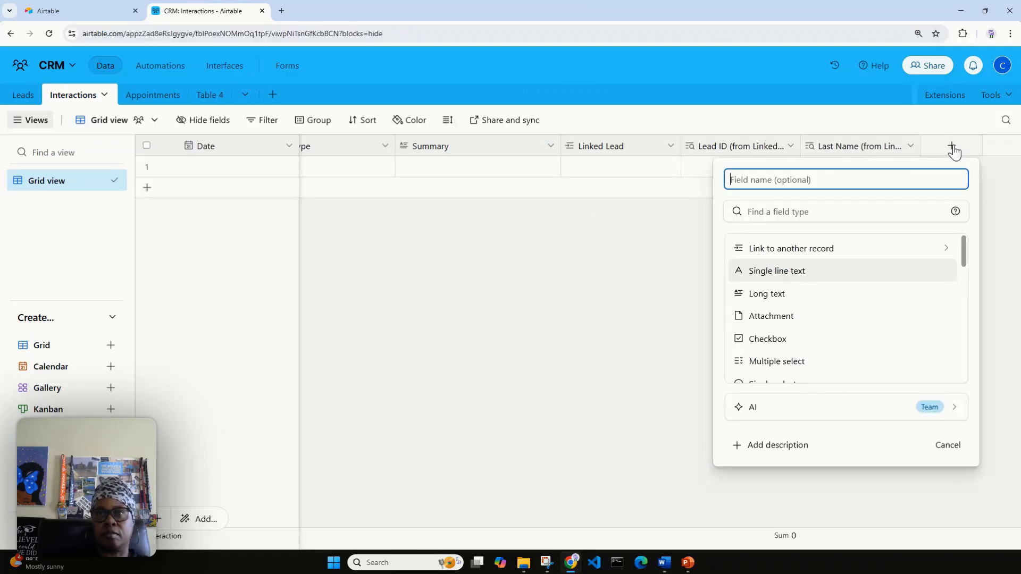
text(Linke)
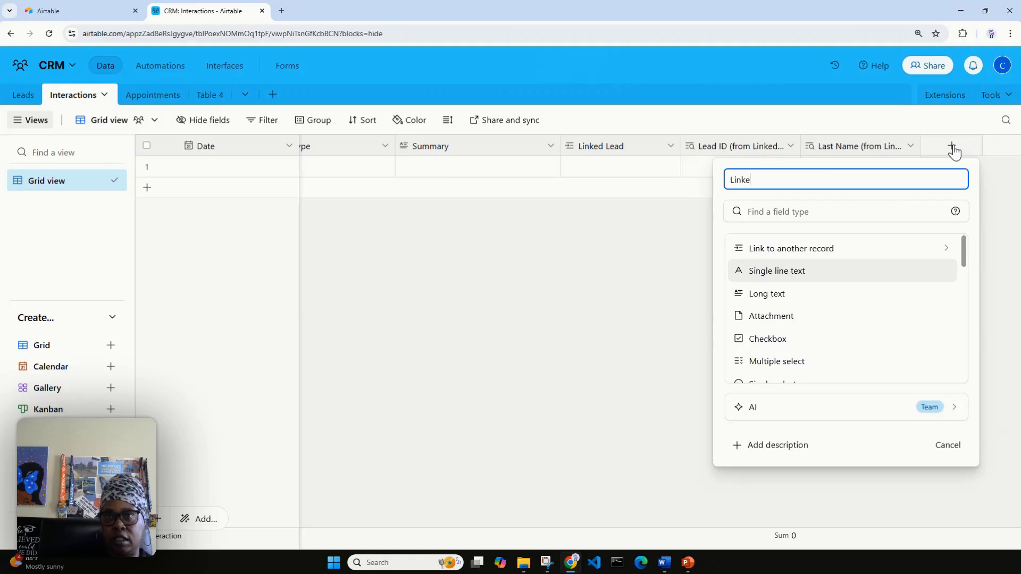
text(d Lead)
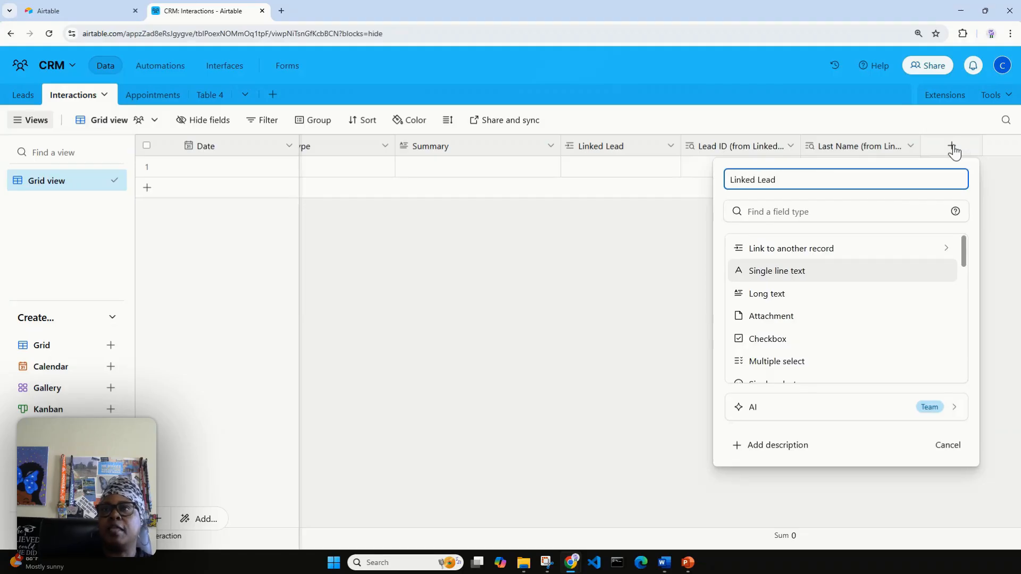
click(795, 251)
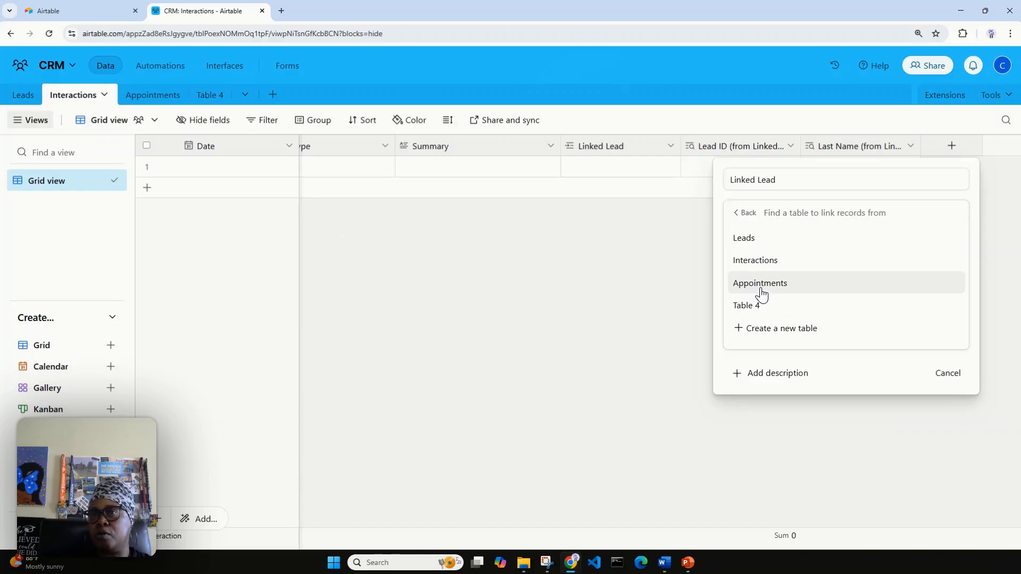
click(780, 246)
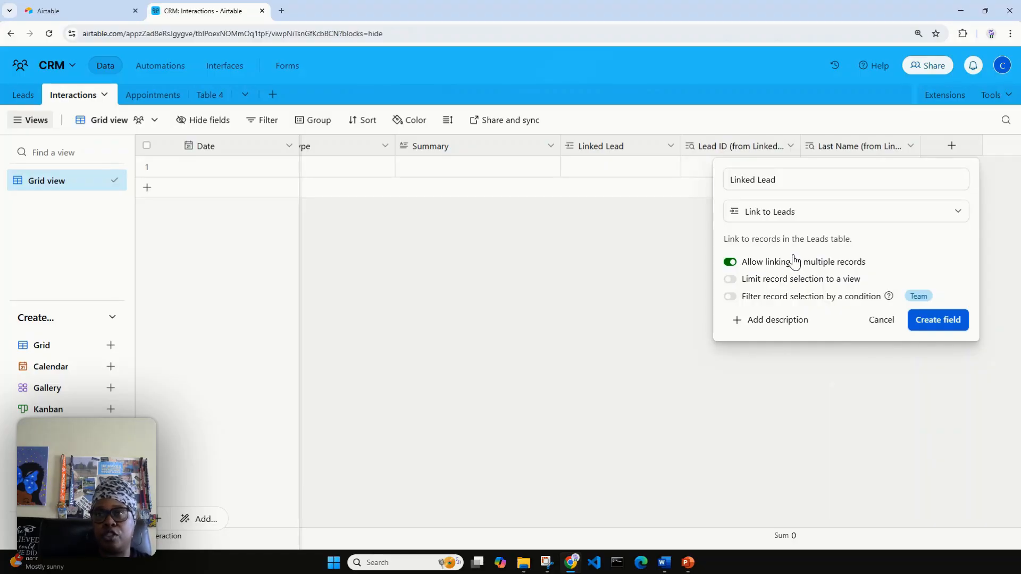
click(733, 264)
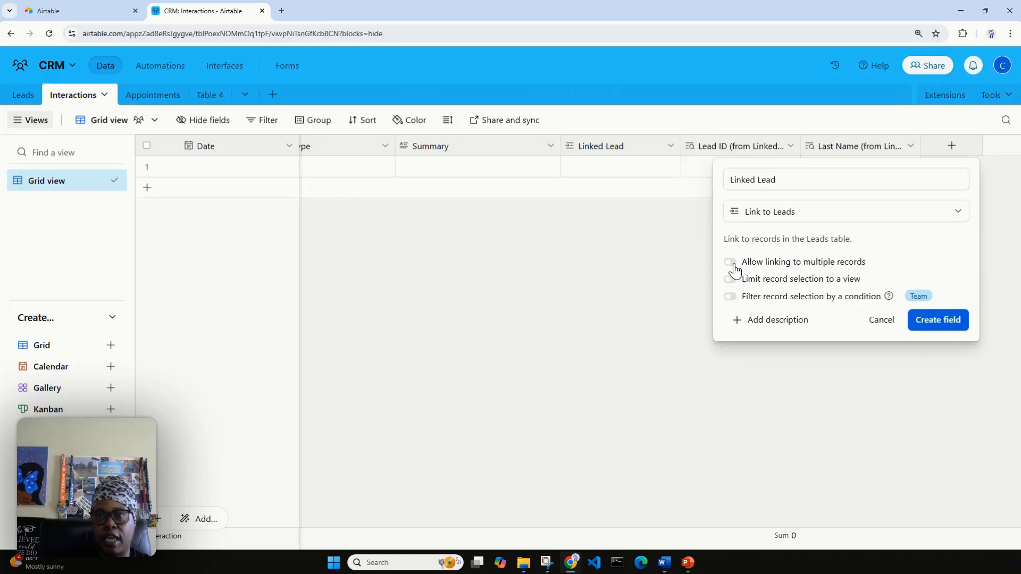
Change the new link field's name to Linked Lead v2 and create the field
click(935, 328)
click(805, 185)
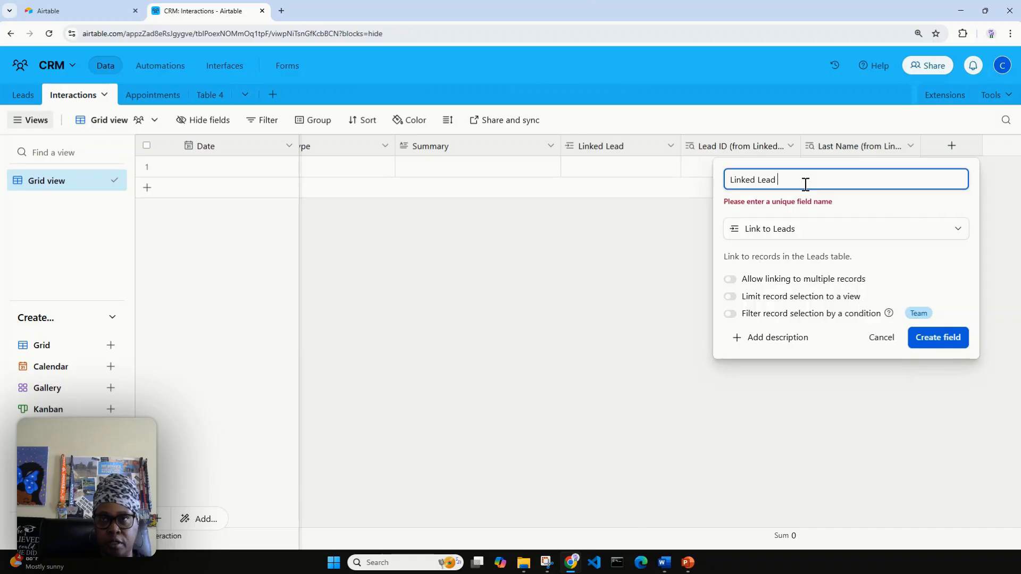
text(v1)
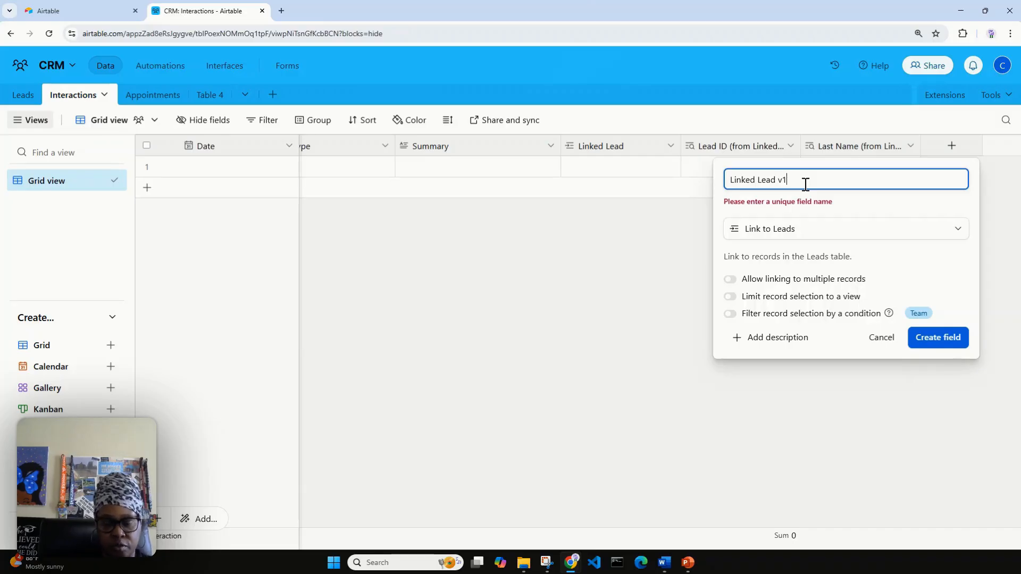
key(BackSpace)
text(2)
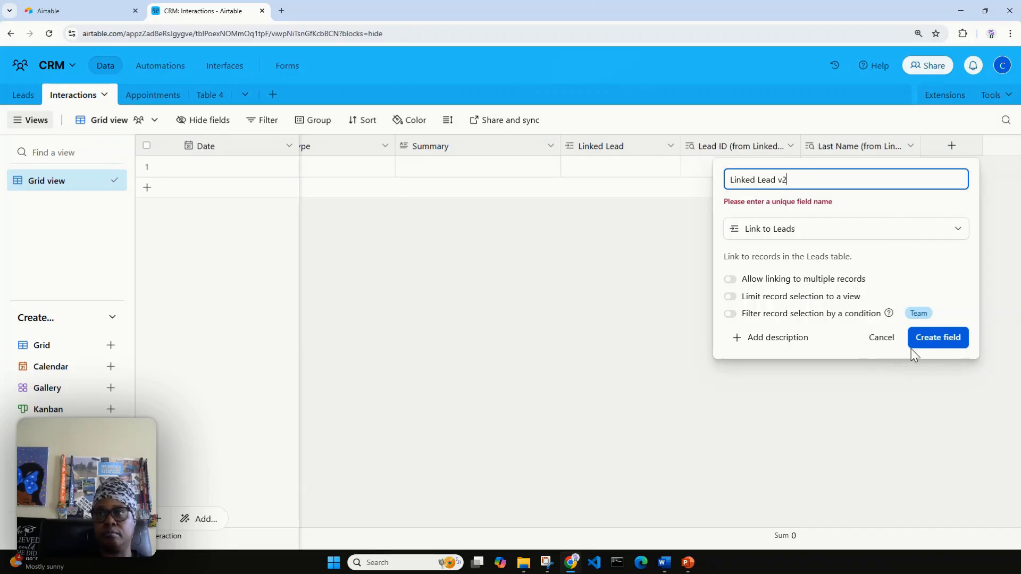
click(932, 344)
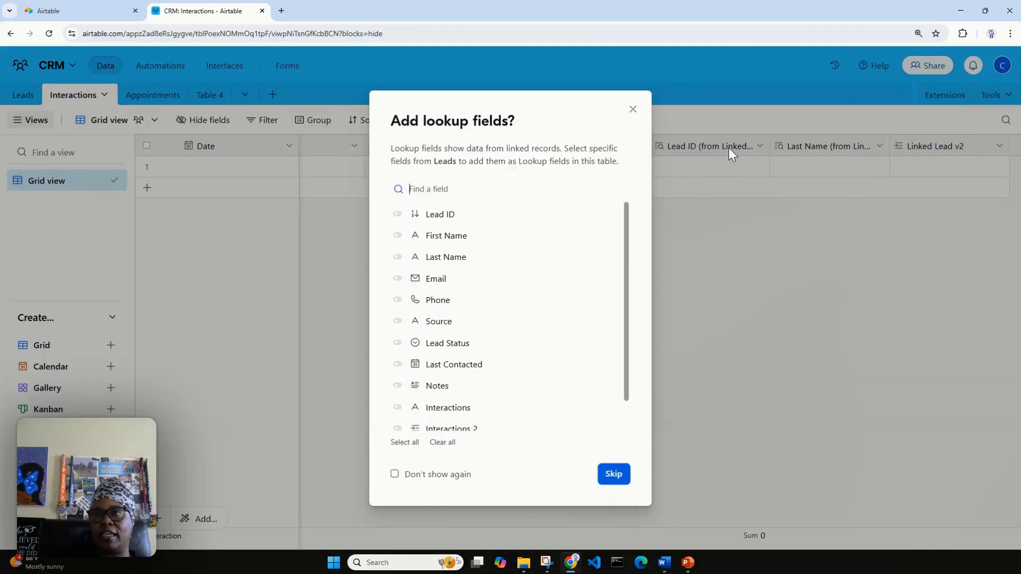
Select Lead ID and Last Name as lookup fields from Leads, and dismiss the lookup dialog without adding them
click(399, 215)
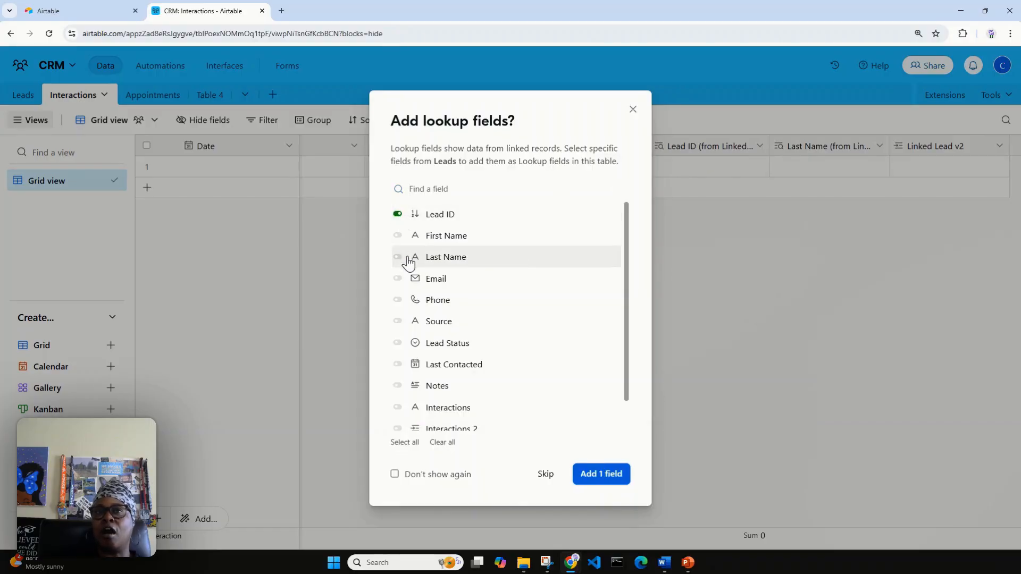
click(399, 261)
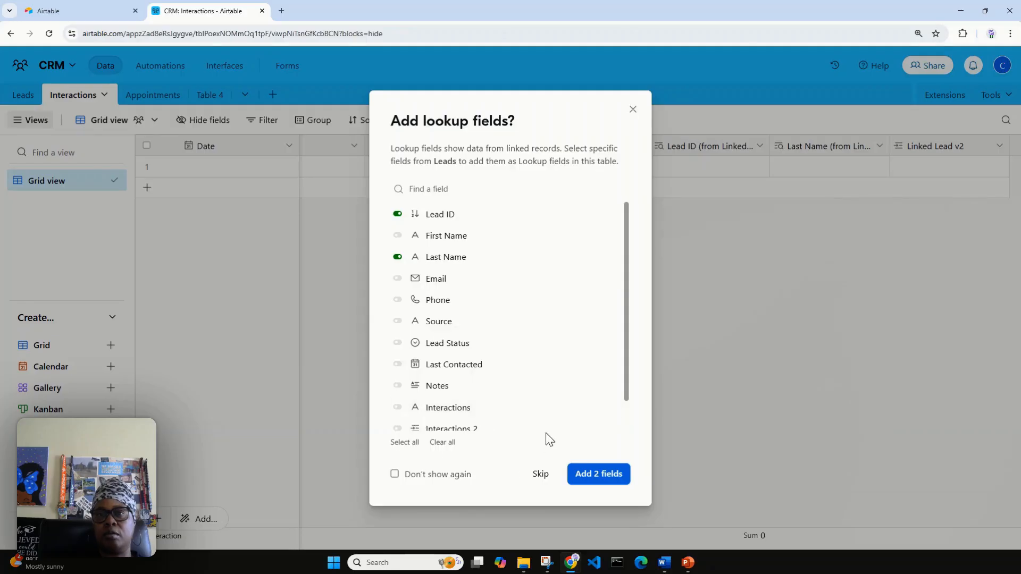
click(633, 109)
Delete the Linked Lead v2 field from the Interactions table
right_click(936, 145)
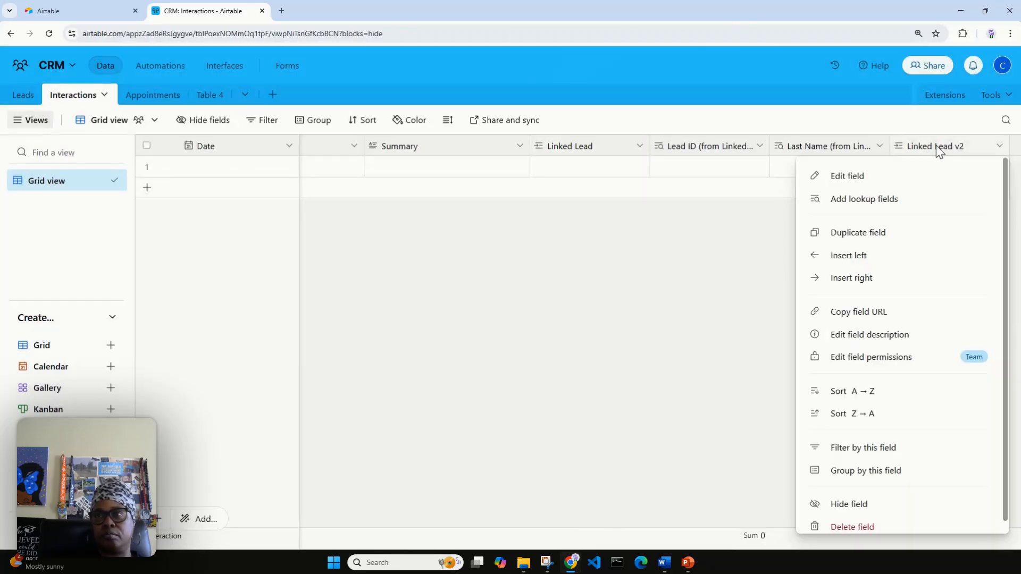
click(859, 527)
click(653, 384)
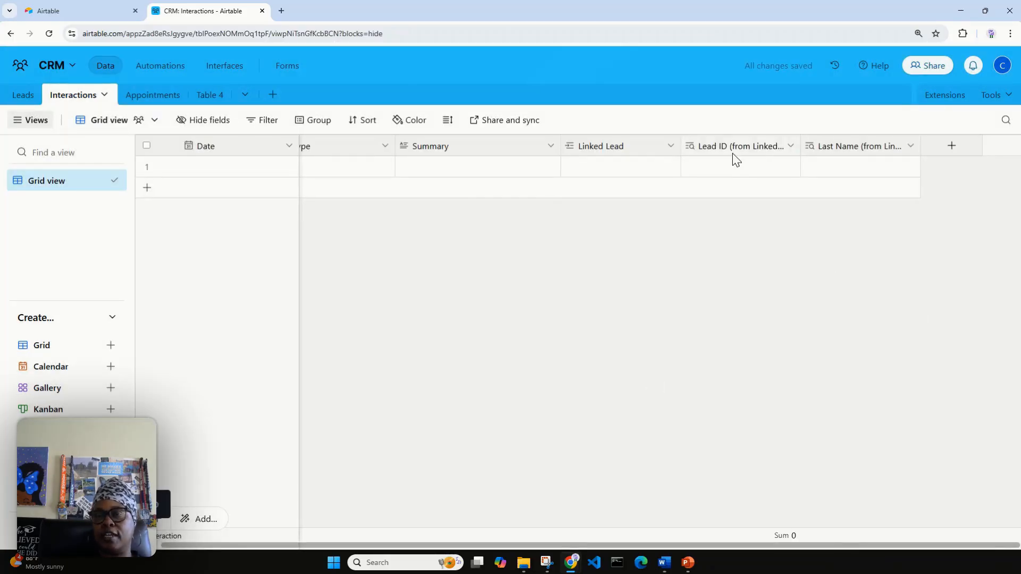
Widen the Interactions table's Lead ID and Last Name lookup columns until their full names fit
click(791, 147)
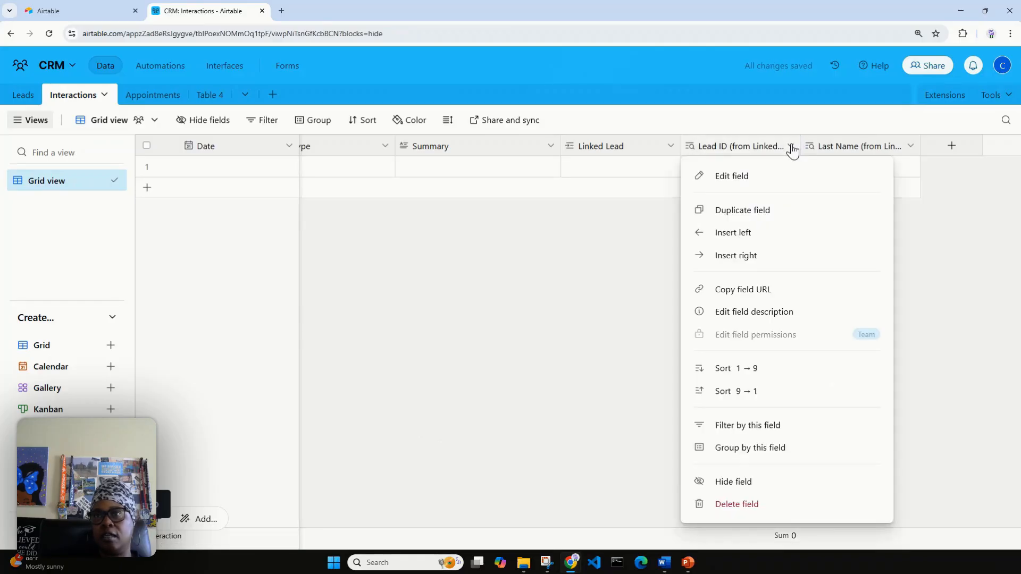
drag(798, 142, 820, 142)
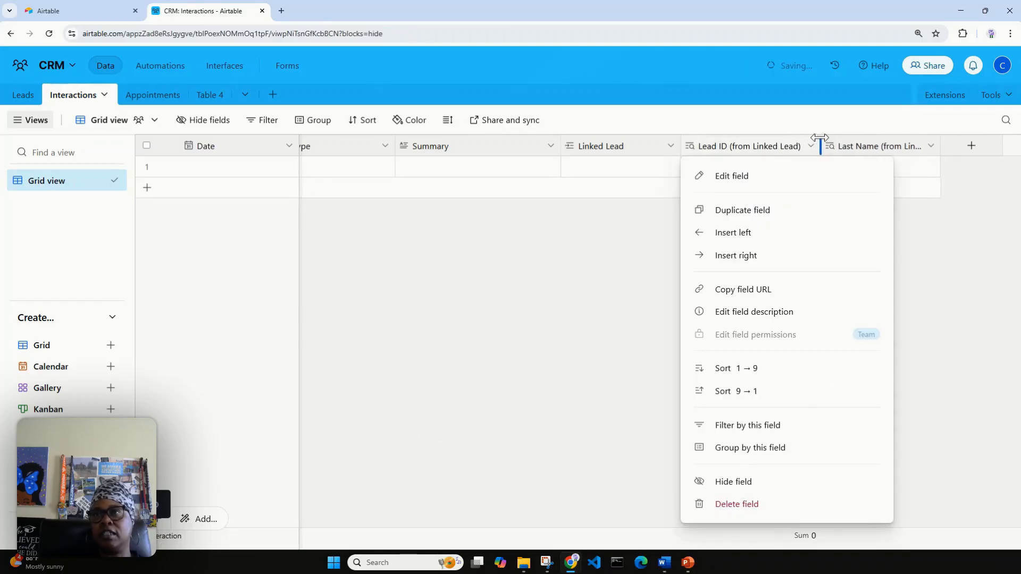
click(939, 145)
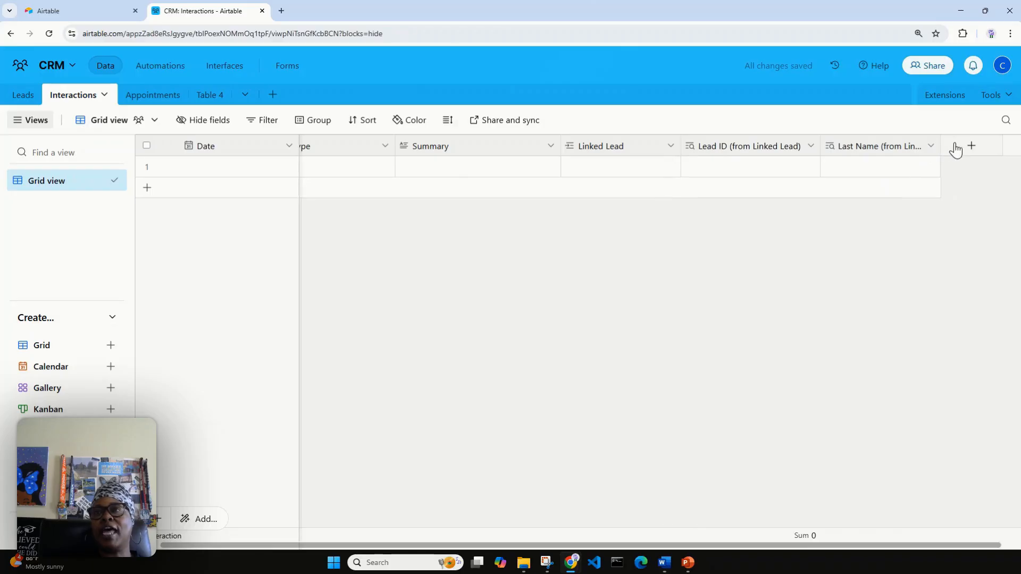
drag(937, 147, 970, 145)
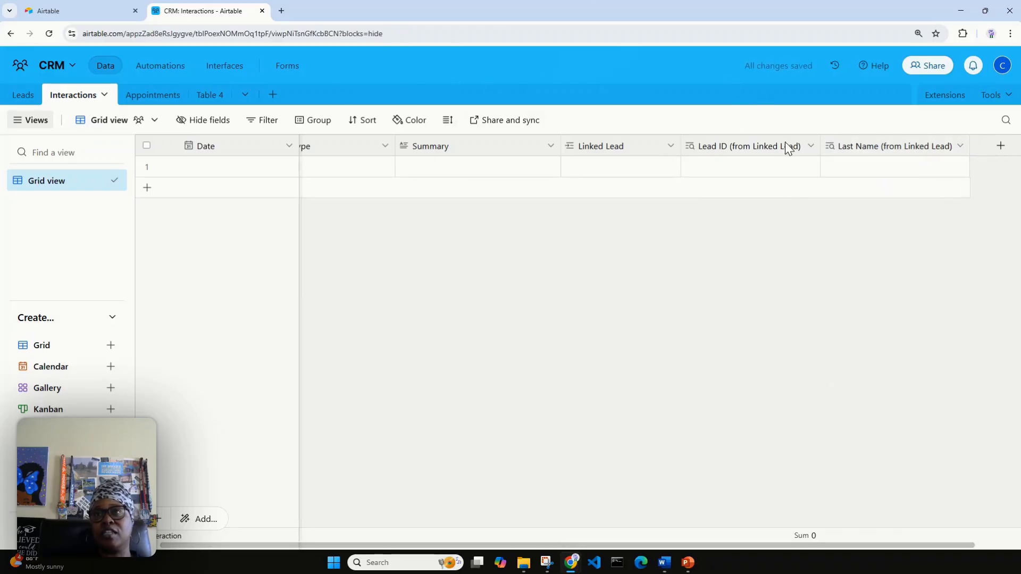
Delete the Interactions 3 field from the Leads table
click(23, 95)
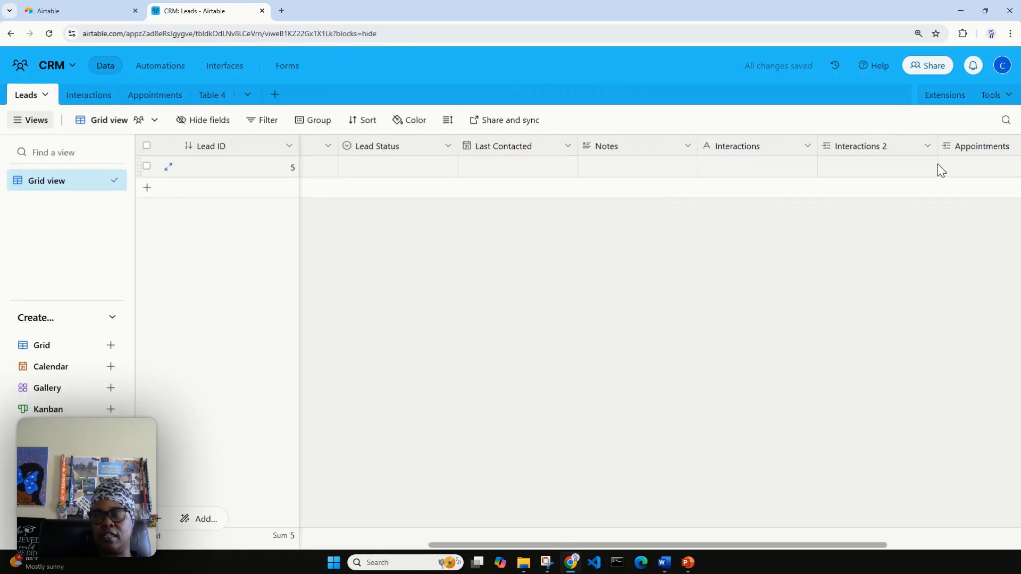
drag(641, 546, 678, 542)
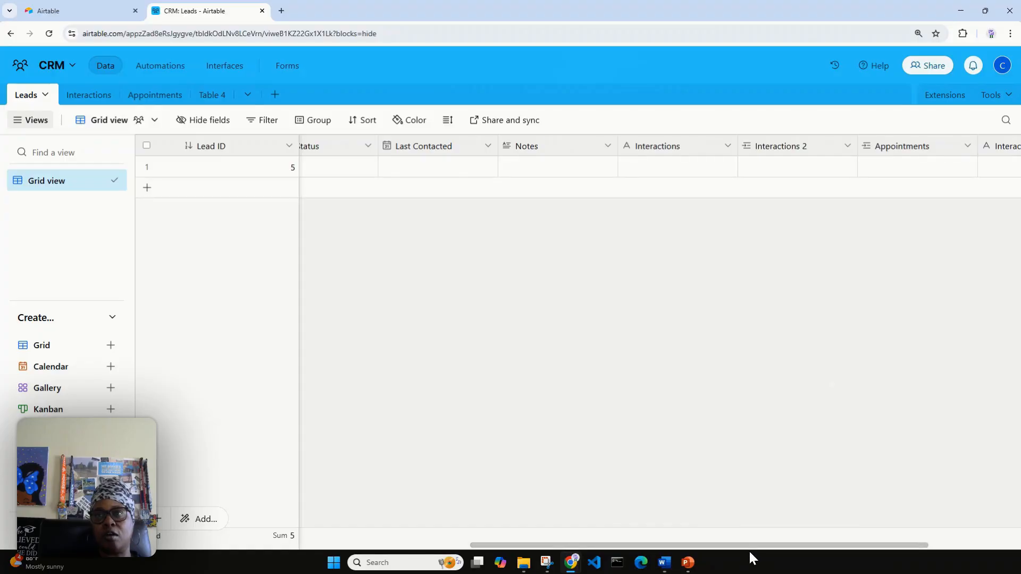
drag(752, 550, 865, 523)
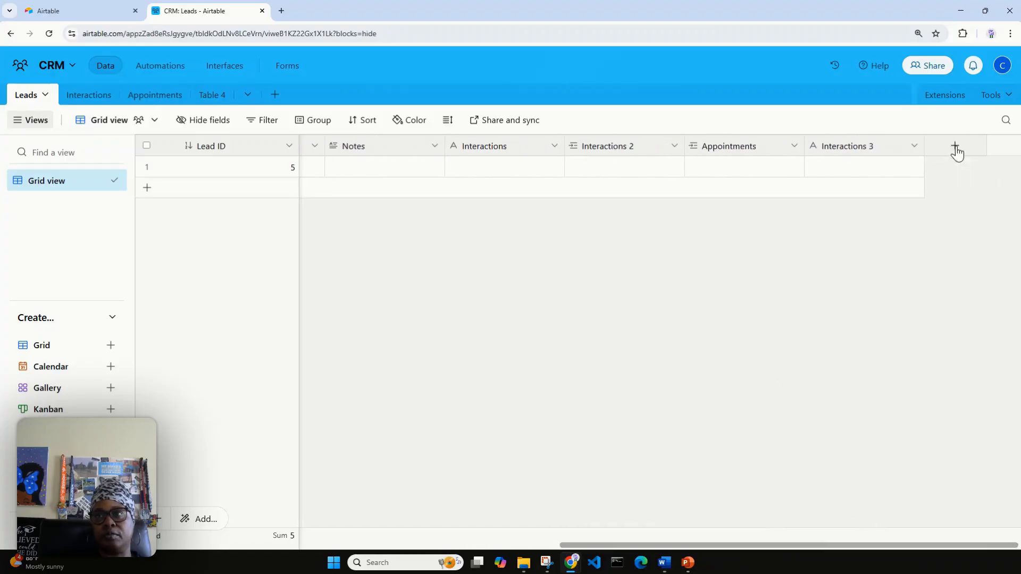
click(865, 148)
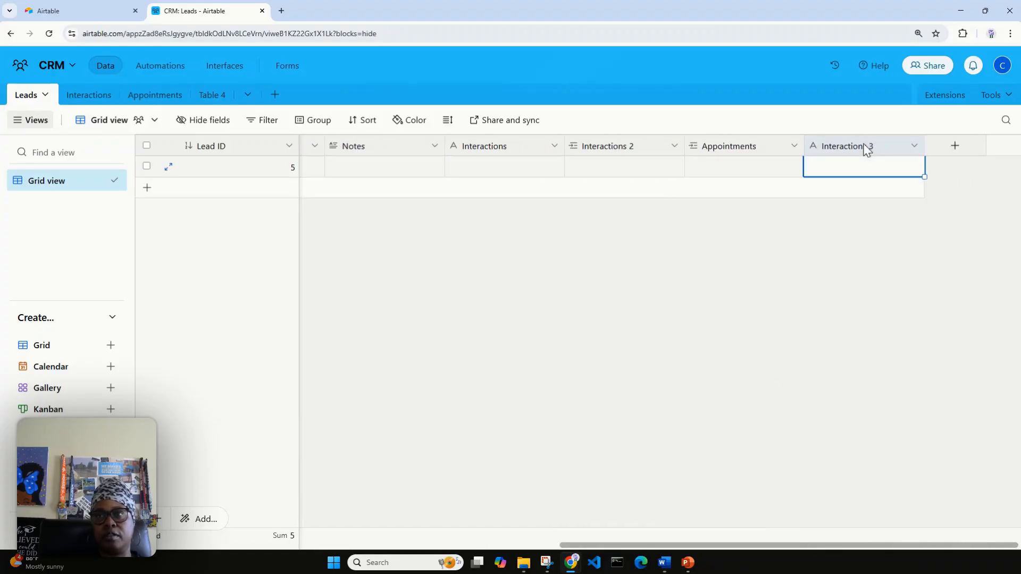
right_click(866, 146)
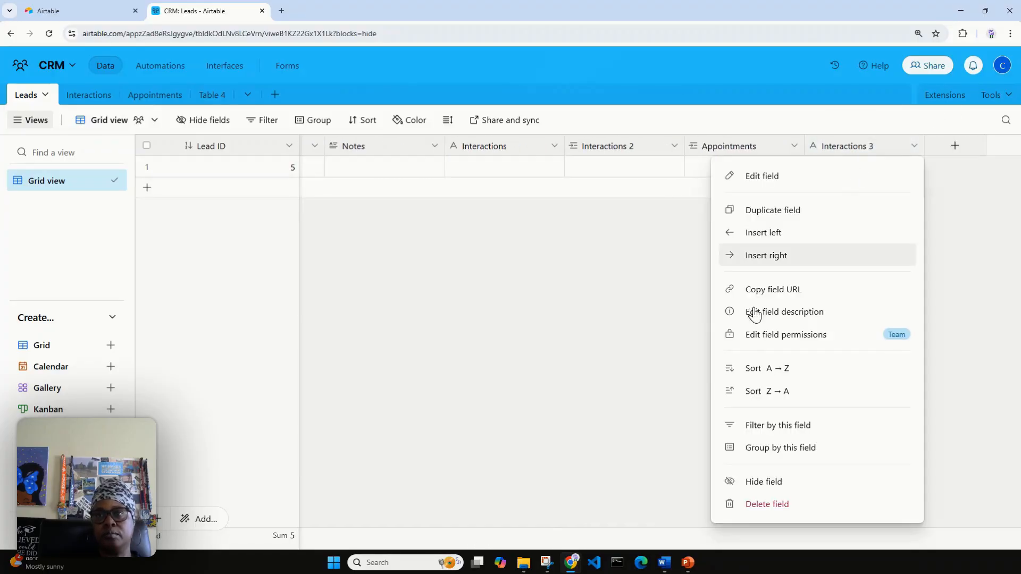
click(772, 504)
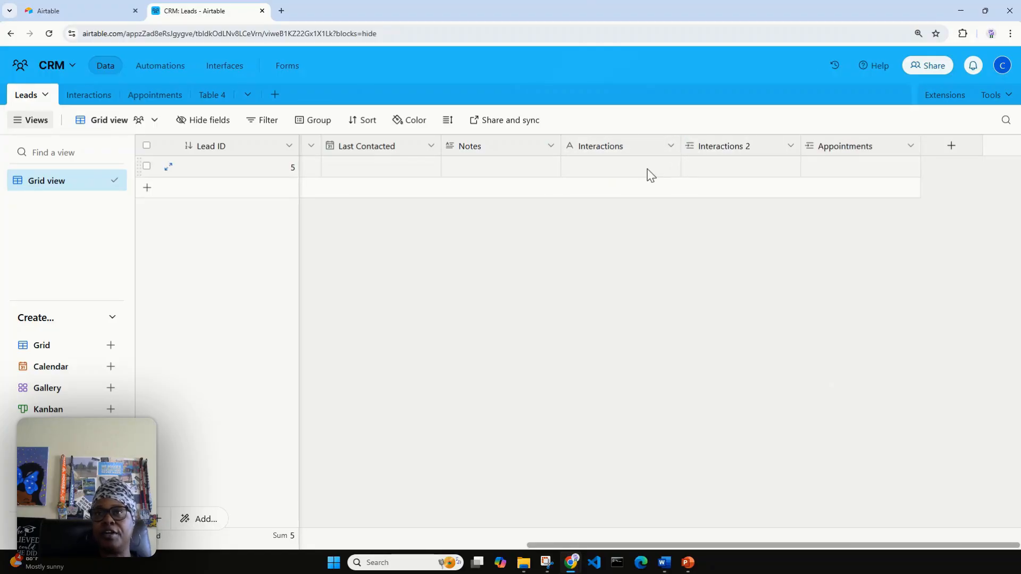
Try to delete the Interactions and Interactions 2 fields from the Leads table together, and cancel the deletion
click(84, 96)
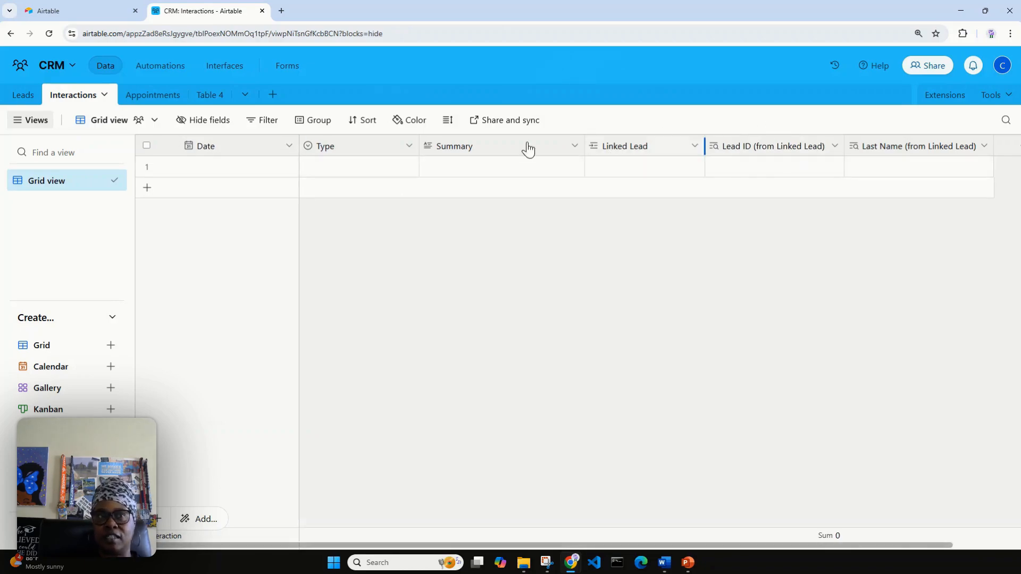
click(23, 95)
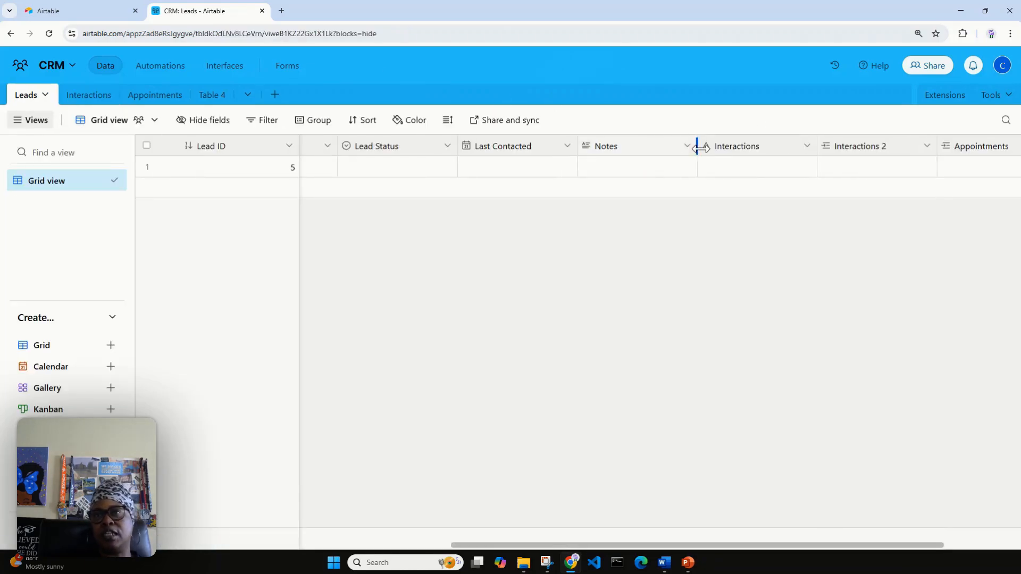
mouse_move(747, 145)
mouse_down()
mouse_move(814, 137)
mouse_move(752, 143)
mouse_up()
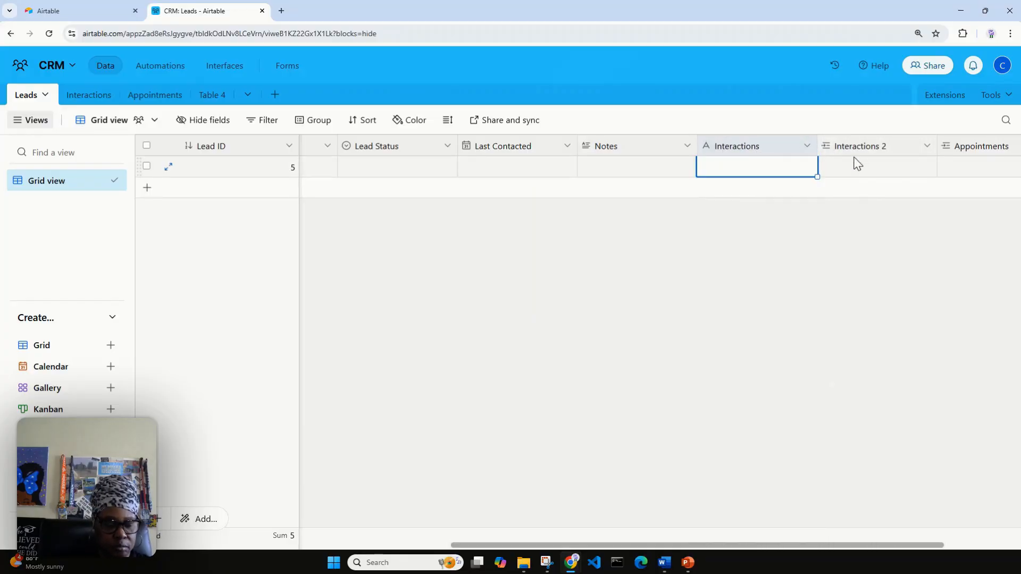
shift+click(874, 153)
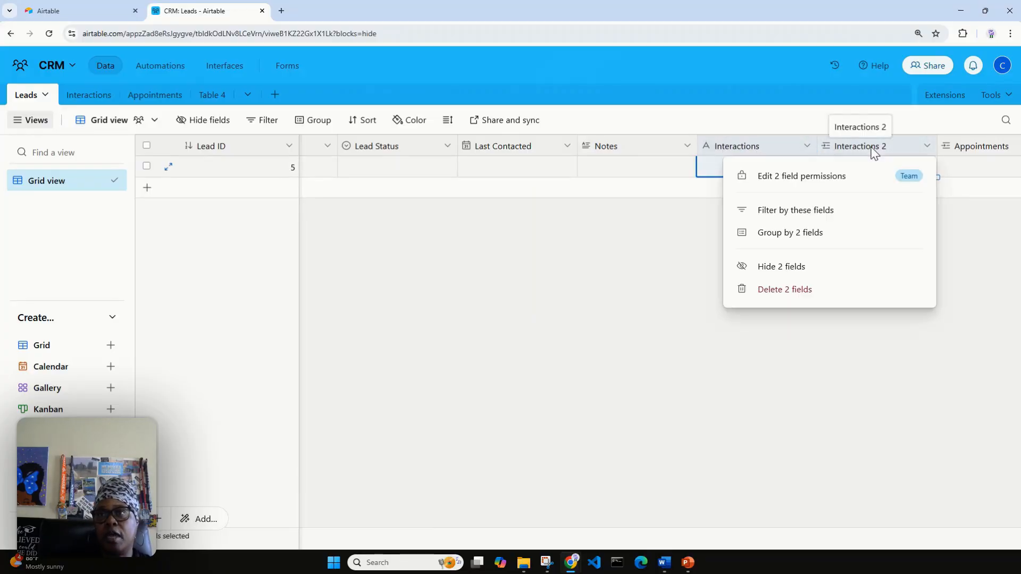
right_click(874, 154)
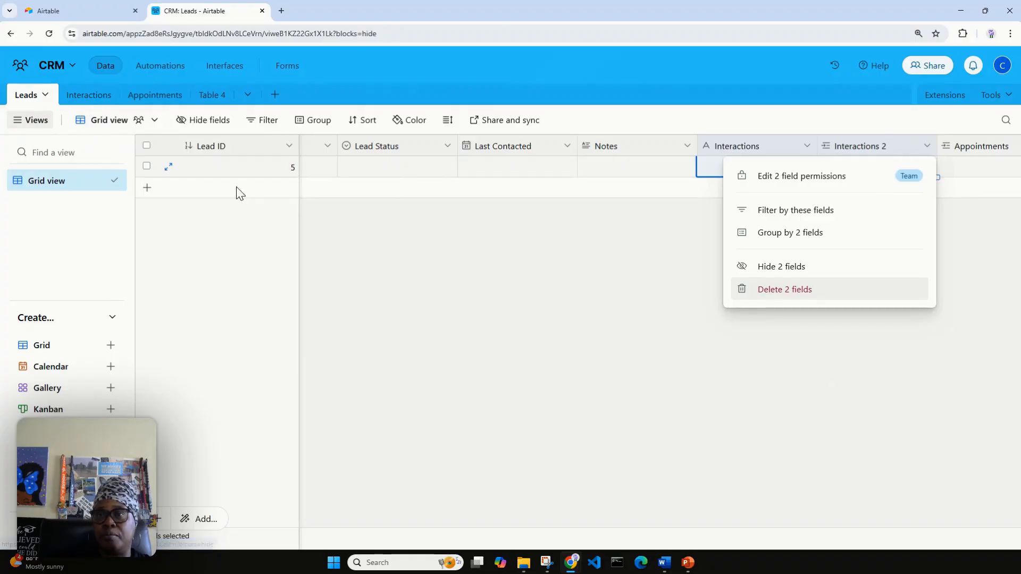
click(783, 296)
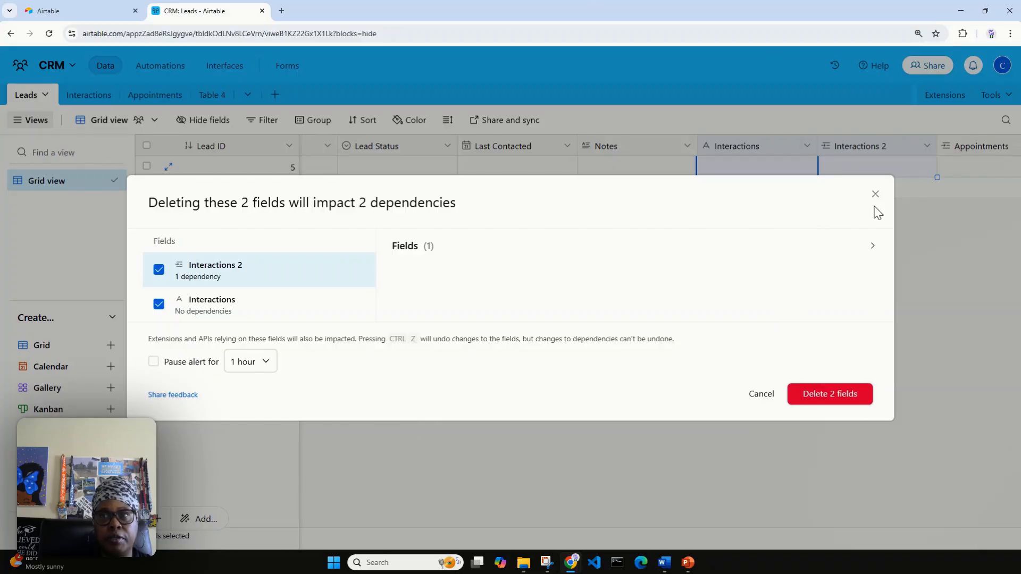
click(761, 394)
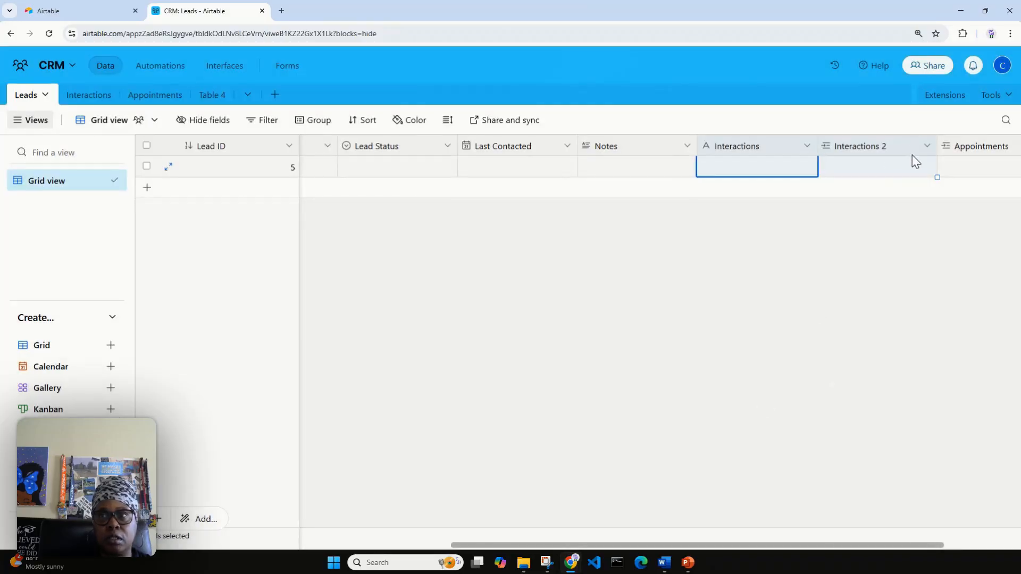
click(925, 147)
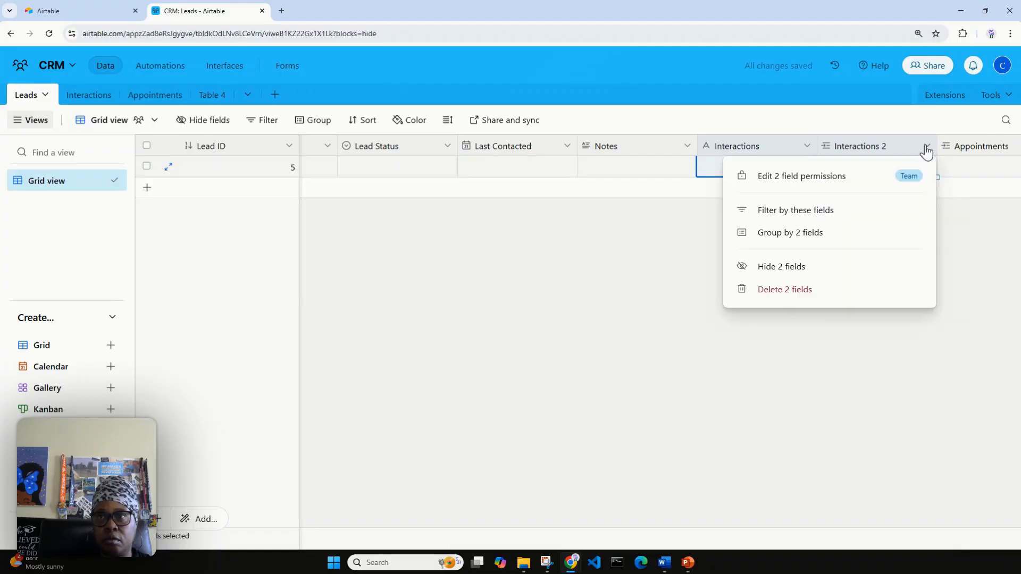
click(834, 181)
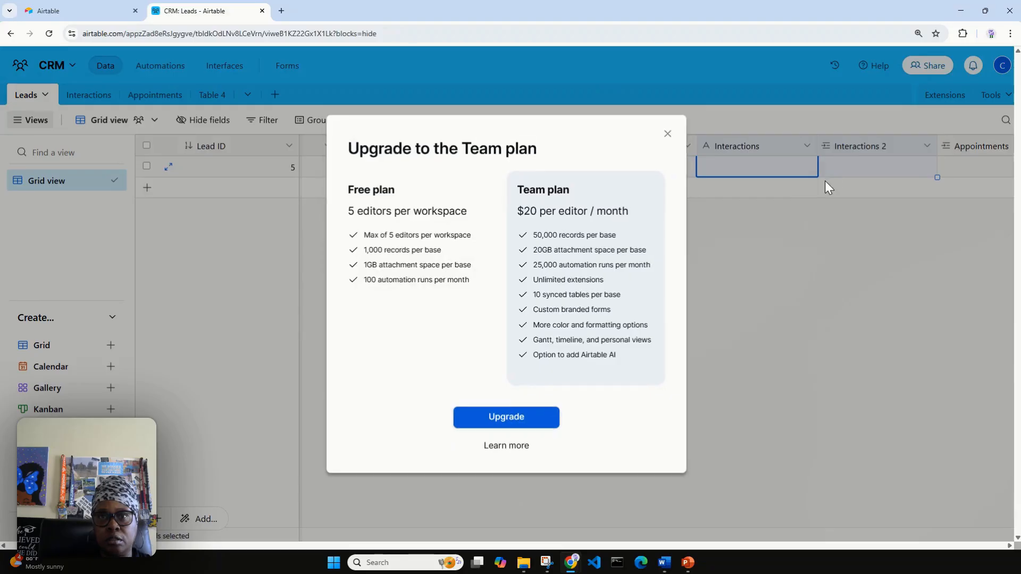
click(668, 134)
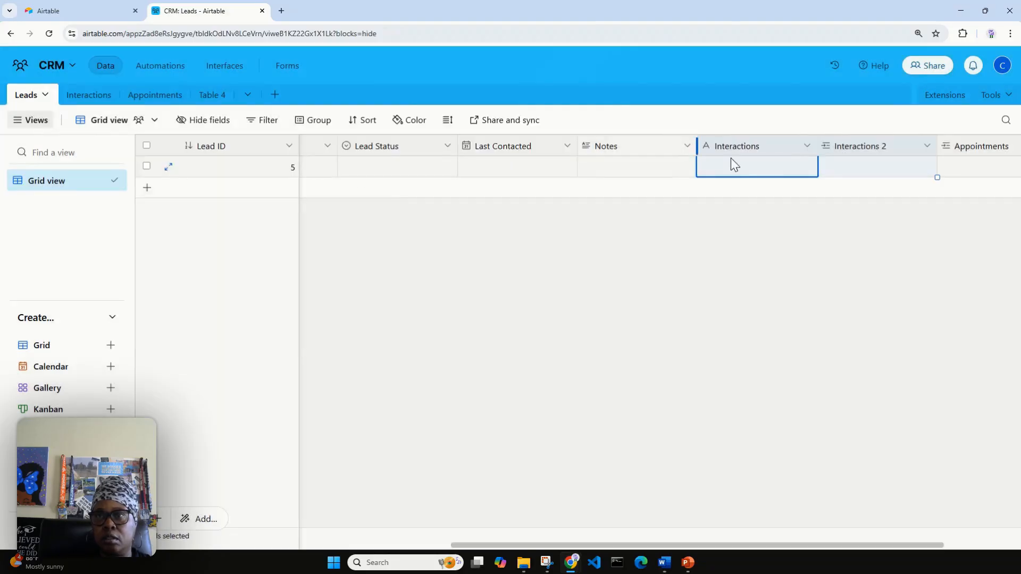
right_click(785, 146)
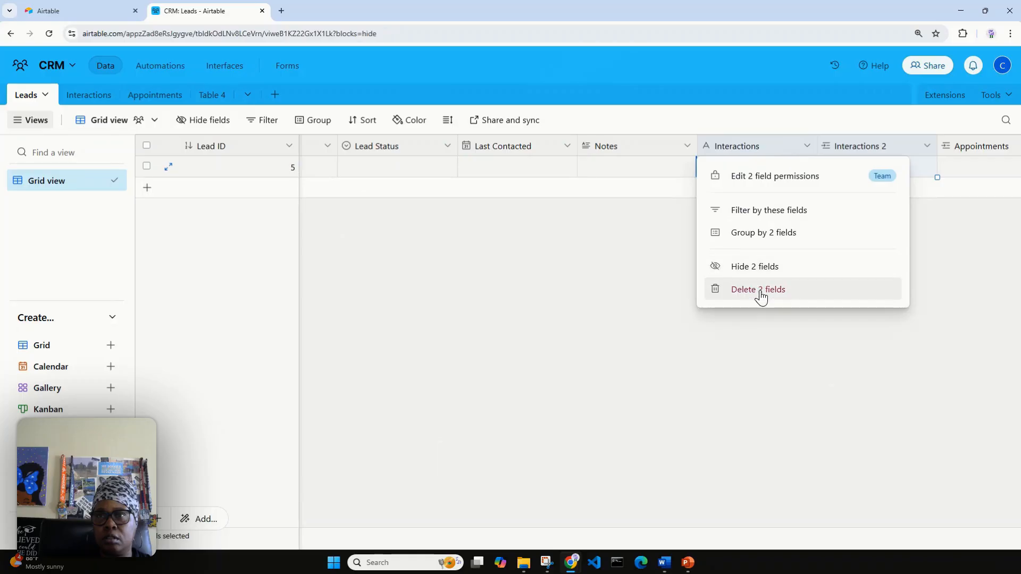
click(652, 353)
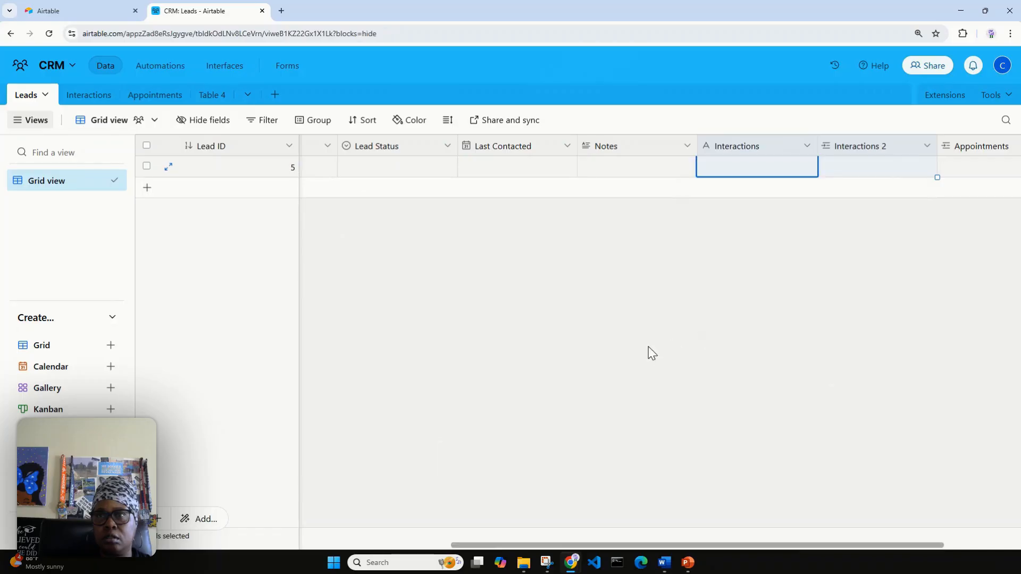
click(809, 244)
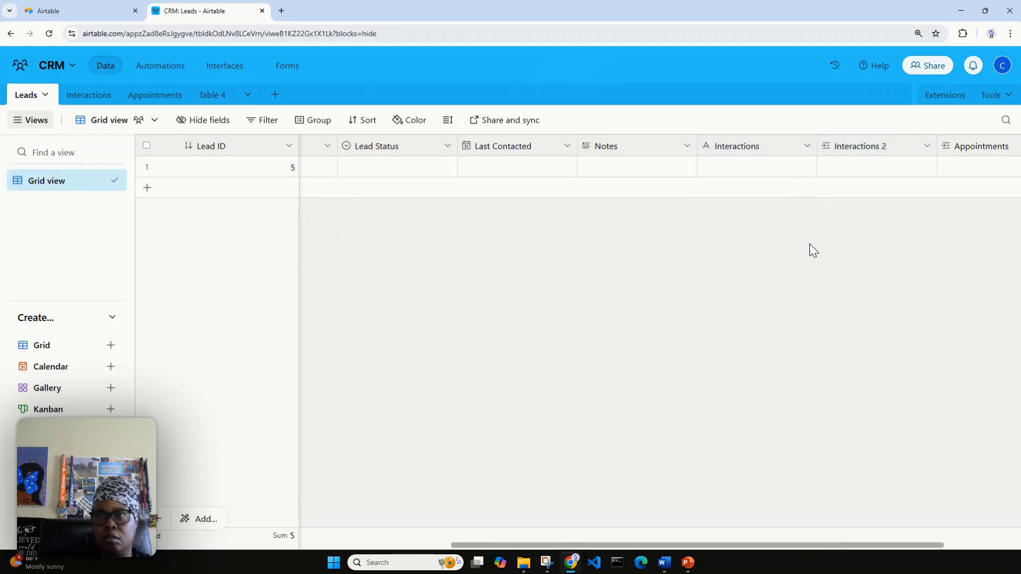
Try to rename the Leads table's Interactions 2 field as Interactions
click(927, 145)
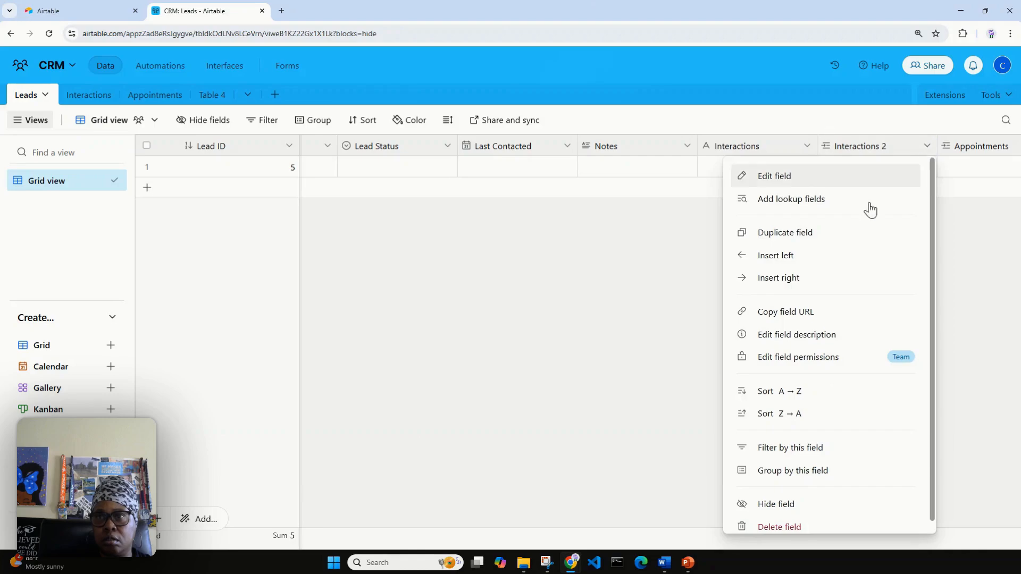
click(836, 183)
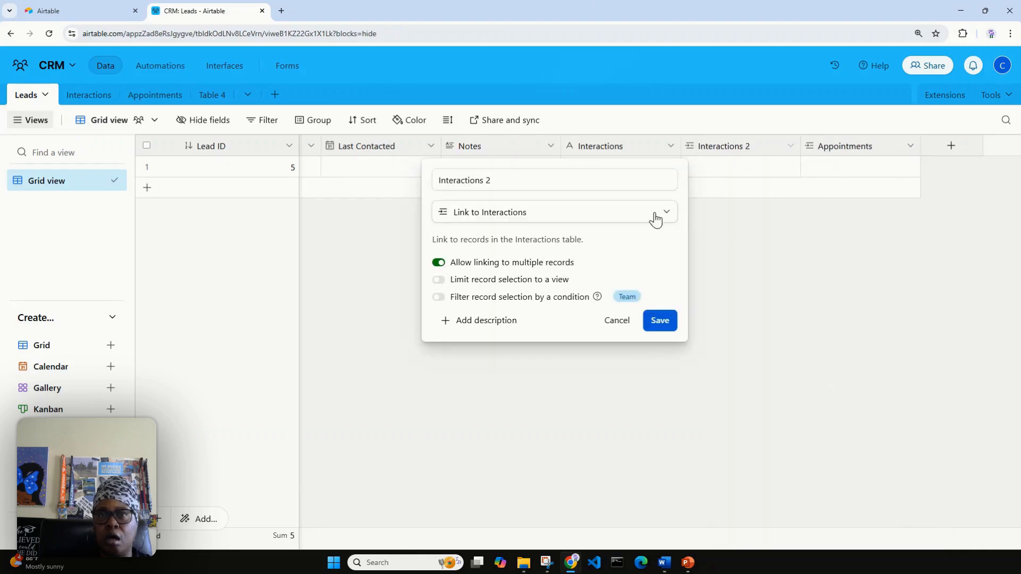
click(487, 183)
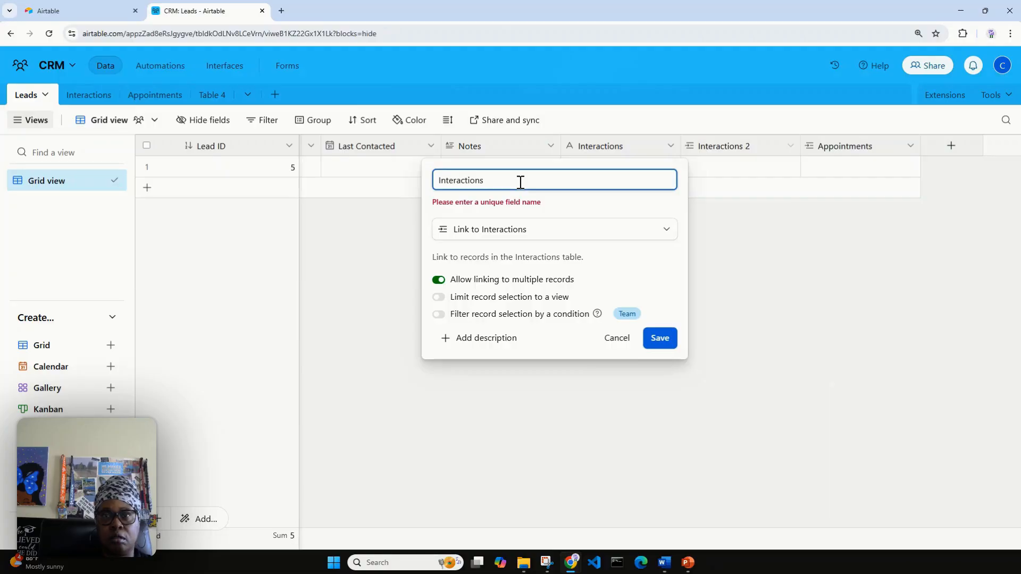
click(614, 339)
Delete the Leads table's text field Interactions and rename the linked record field Interactions 2 as Interactions
right_click(632, 150)
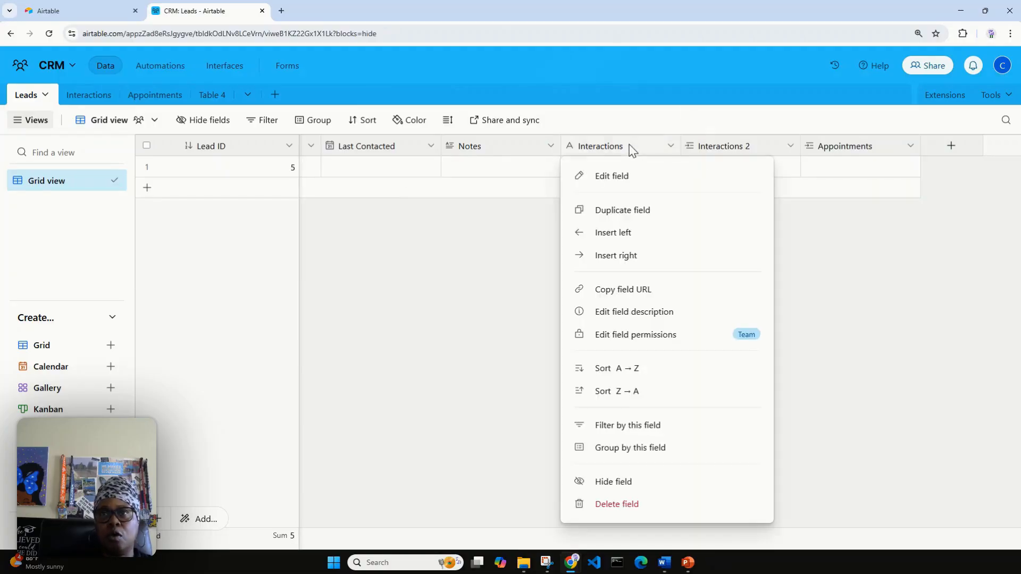
click(617, 505)
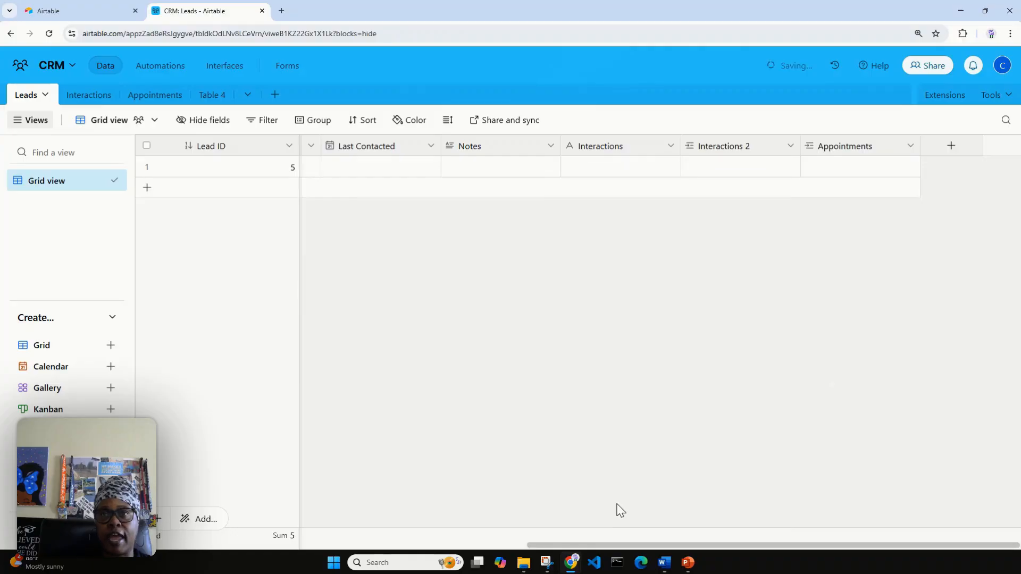
click(755, 159)
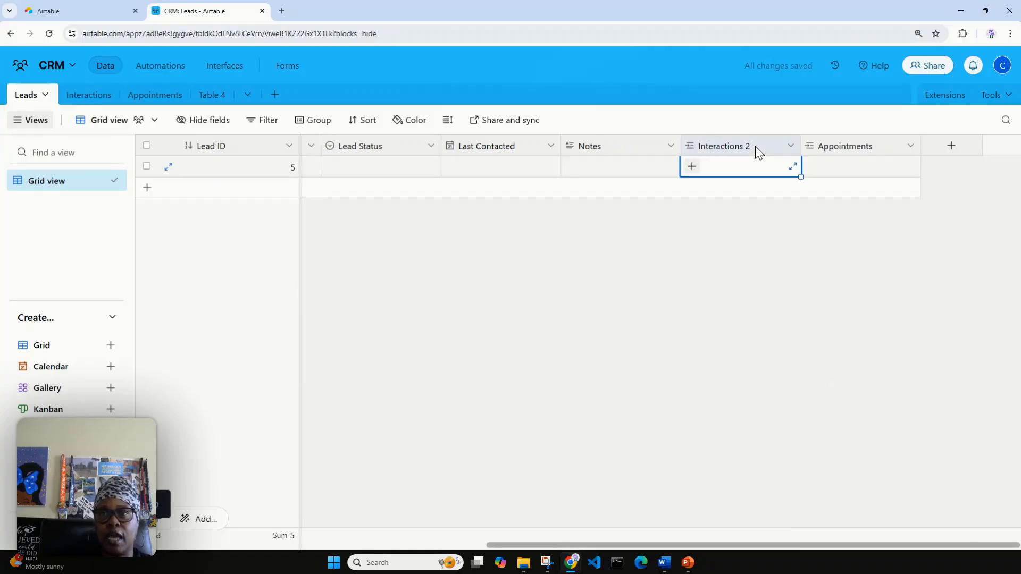
click(791, 147)
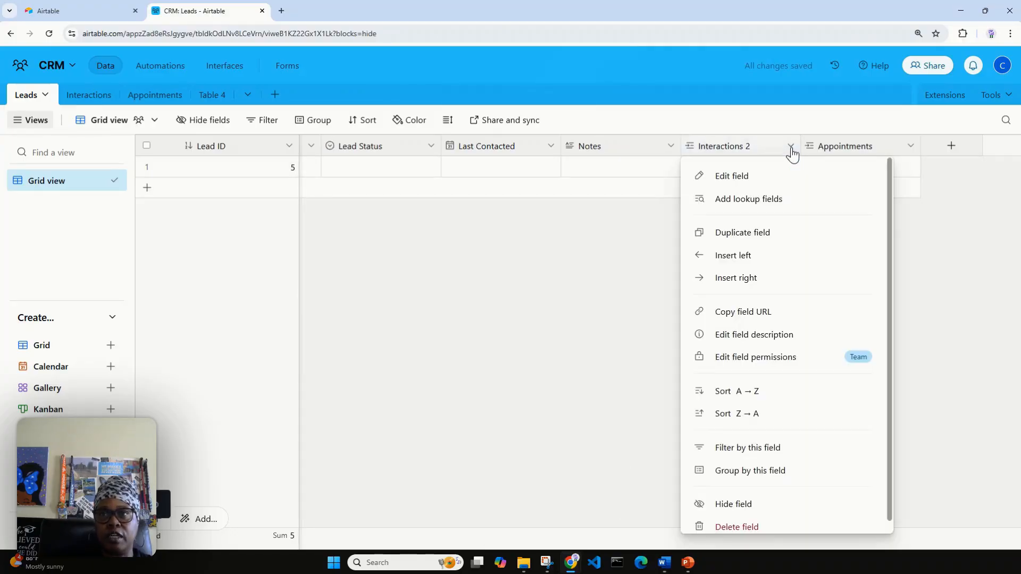
click(764, 181)
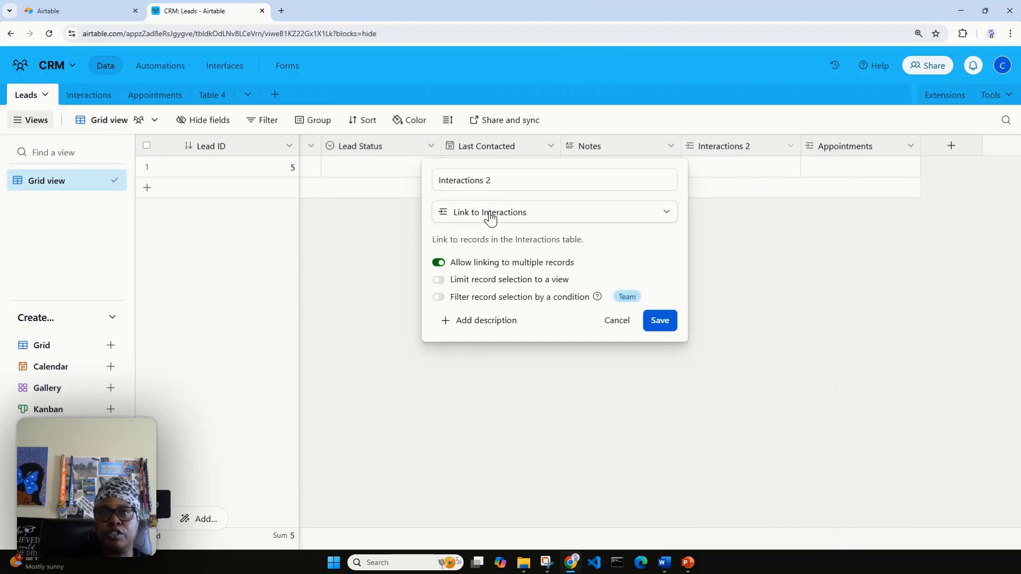
drag(492, 179, 485, 184)
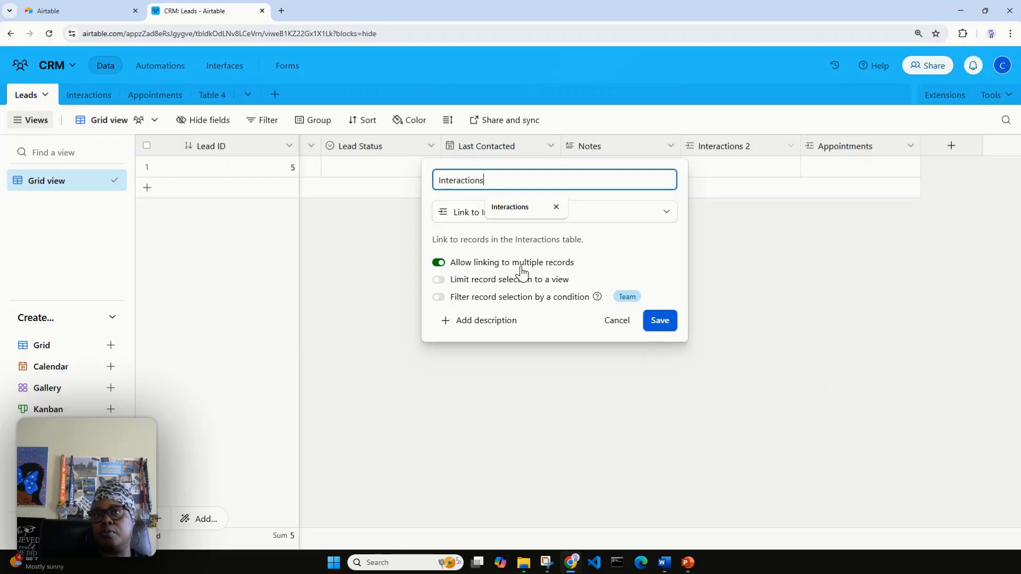
click(591, 266)
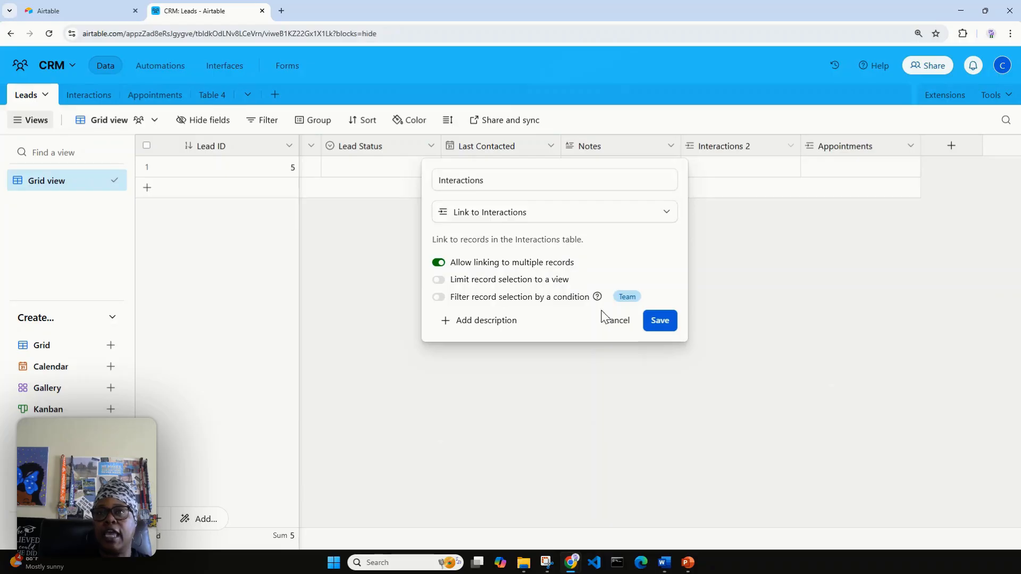
click(658, 321)
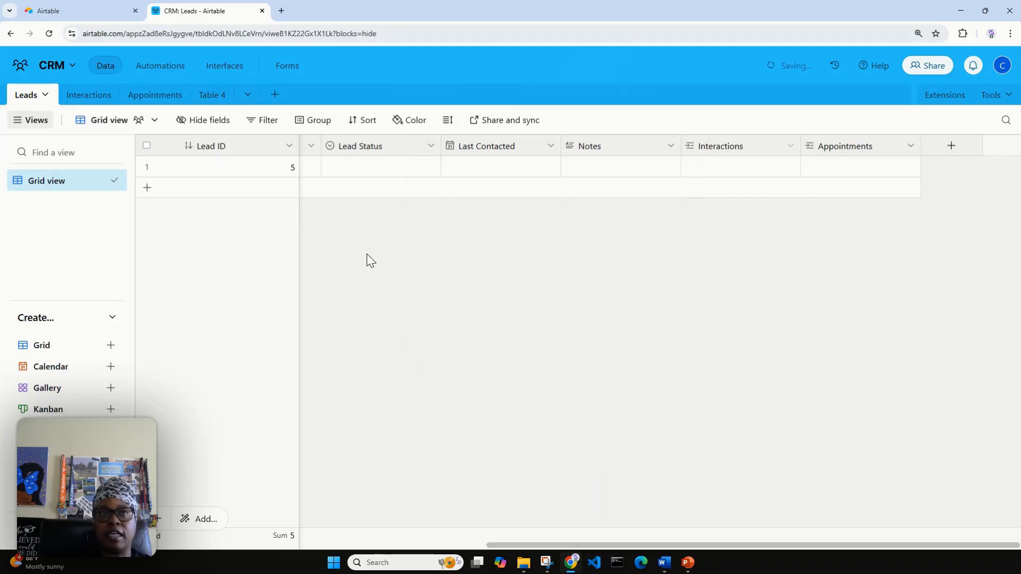
click(87, 96)
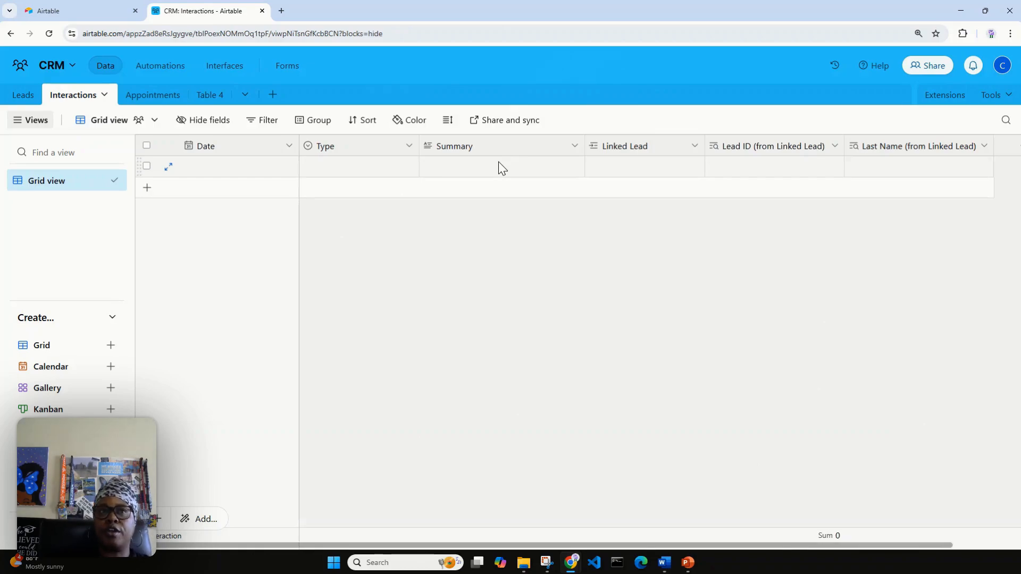
click(23, 96)
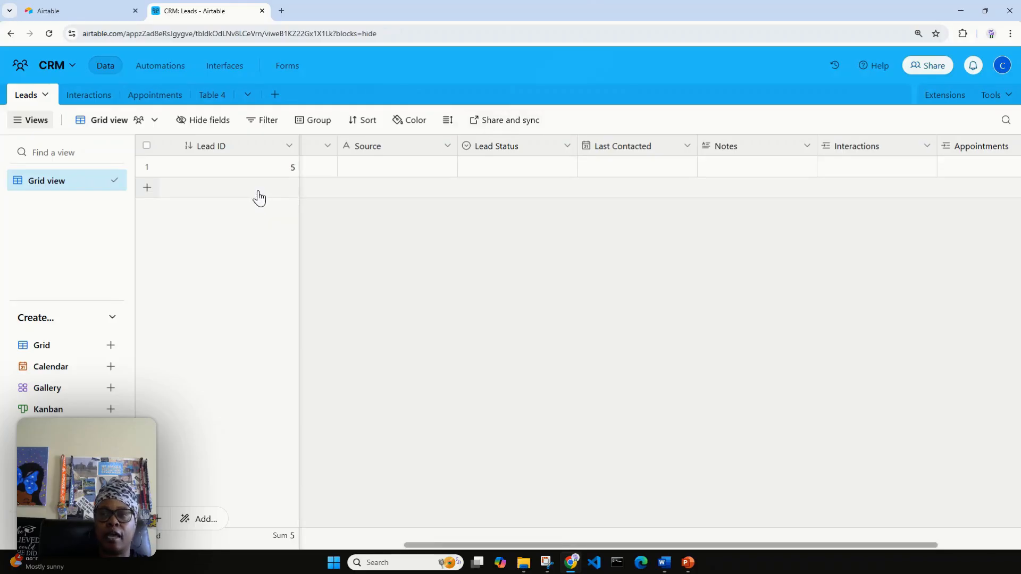
click(99, 98)
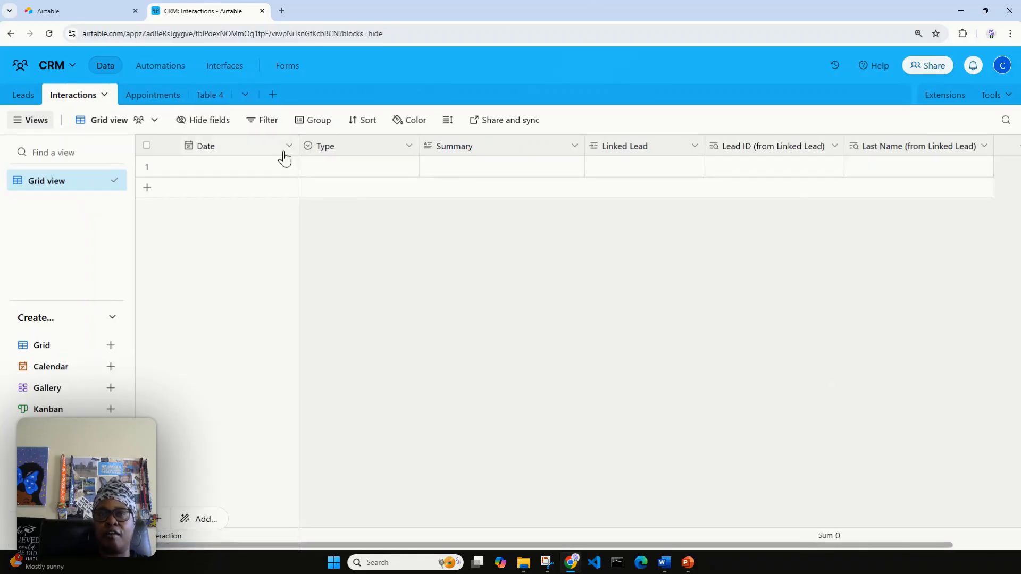
click(410, 146)
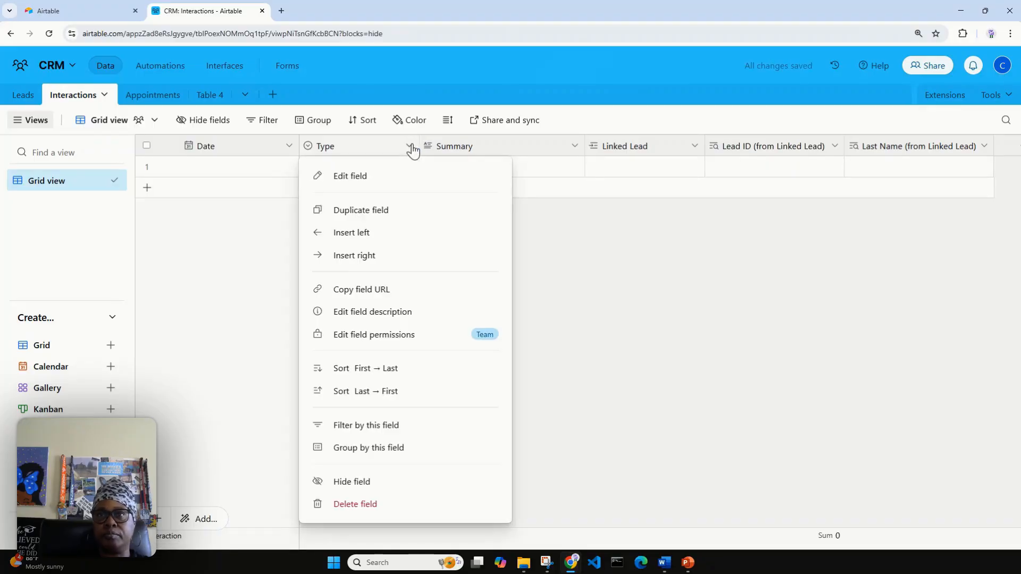
click(412, 147)
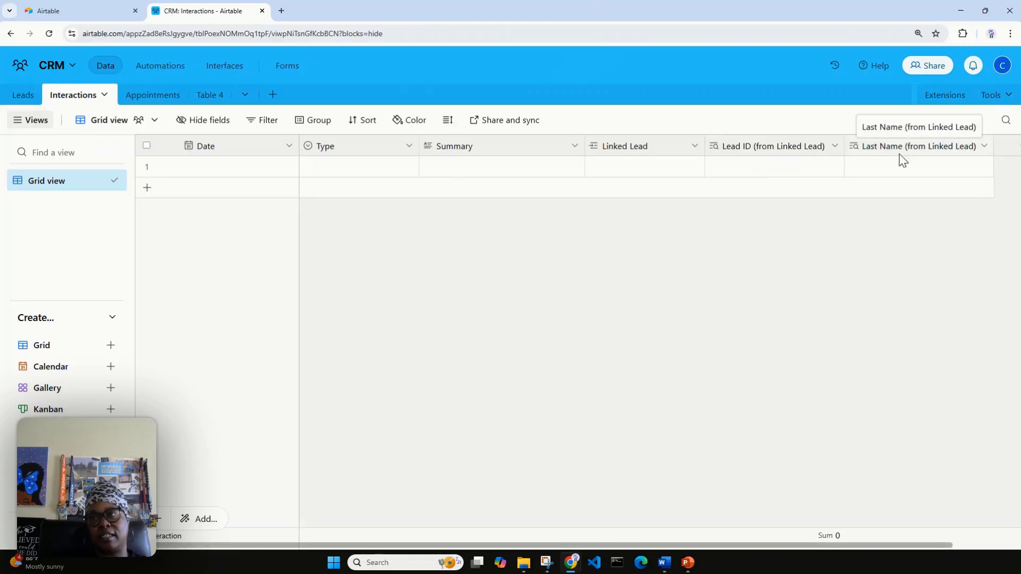
Review the Appointments table's Date/Time field settings, turn its time inclusion off and back on, and save the field
click(153, 95)
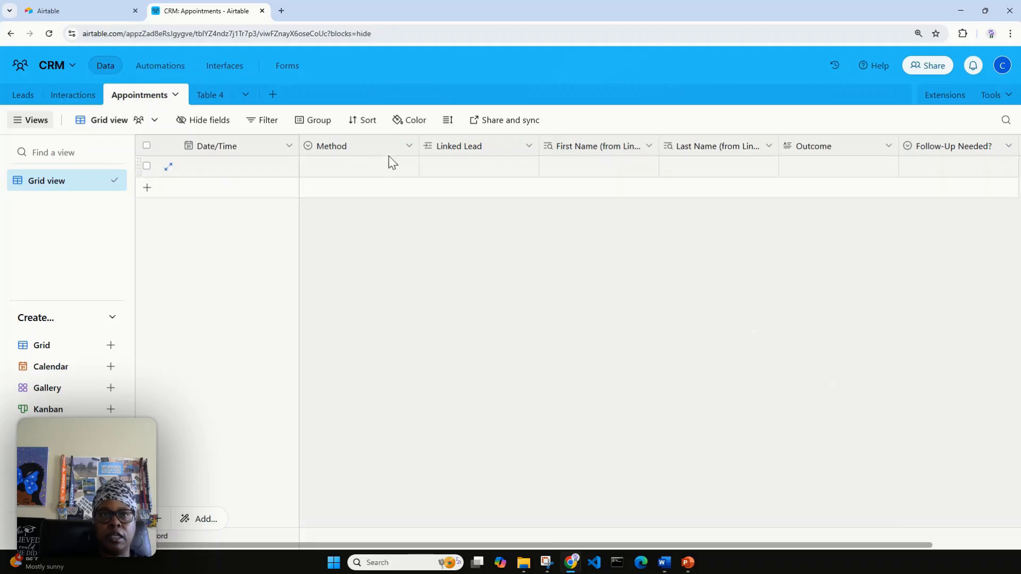
click(289, 148)
click(250, 177)
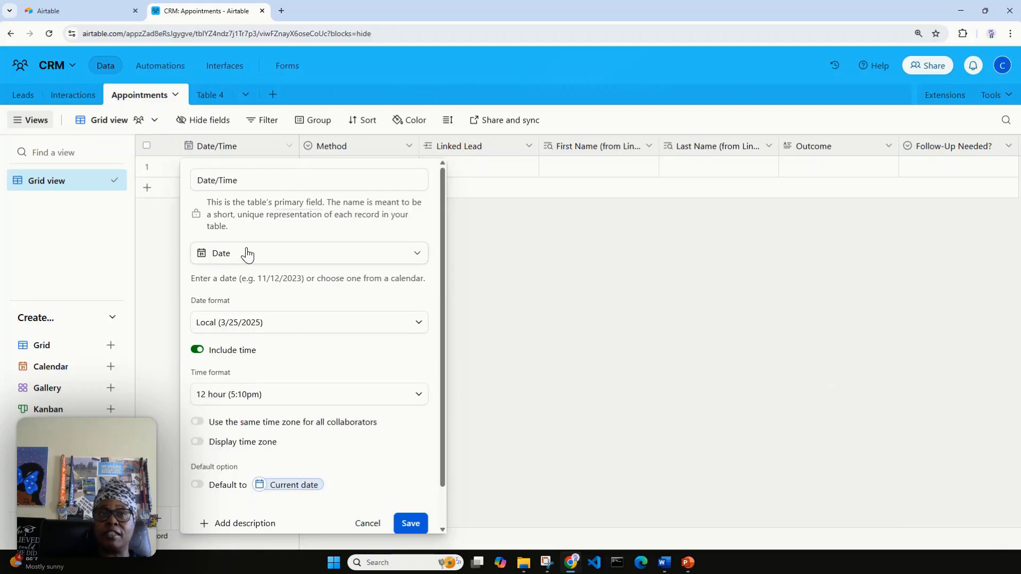
click(199, 351)
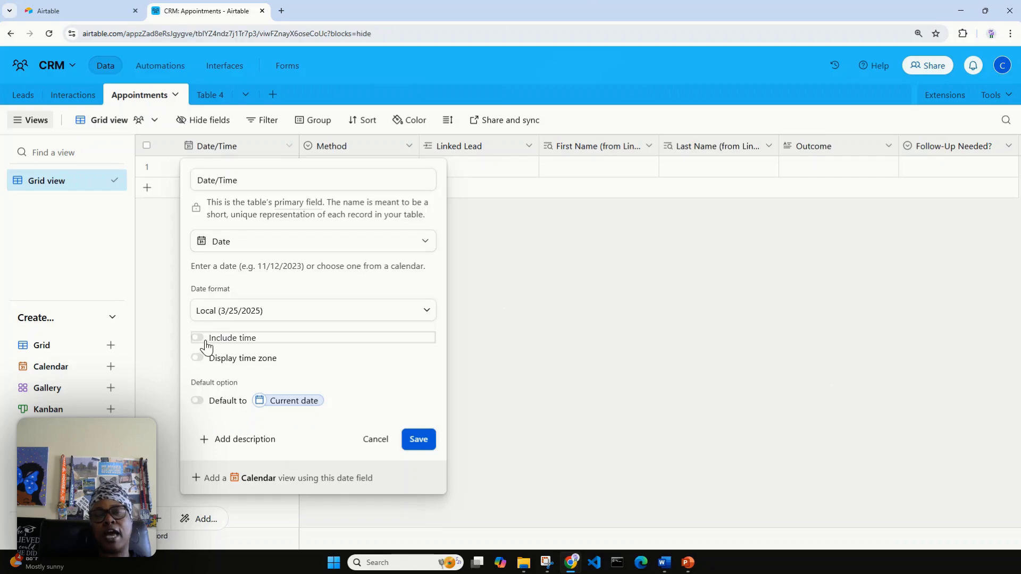
click(198, 340)
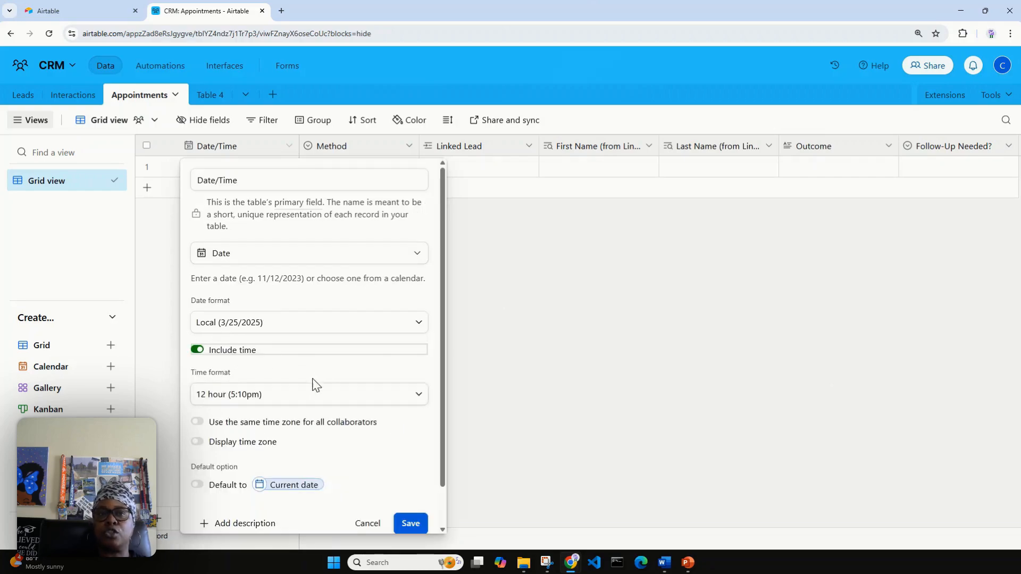
click(409, 524)
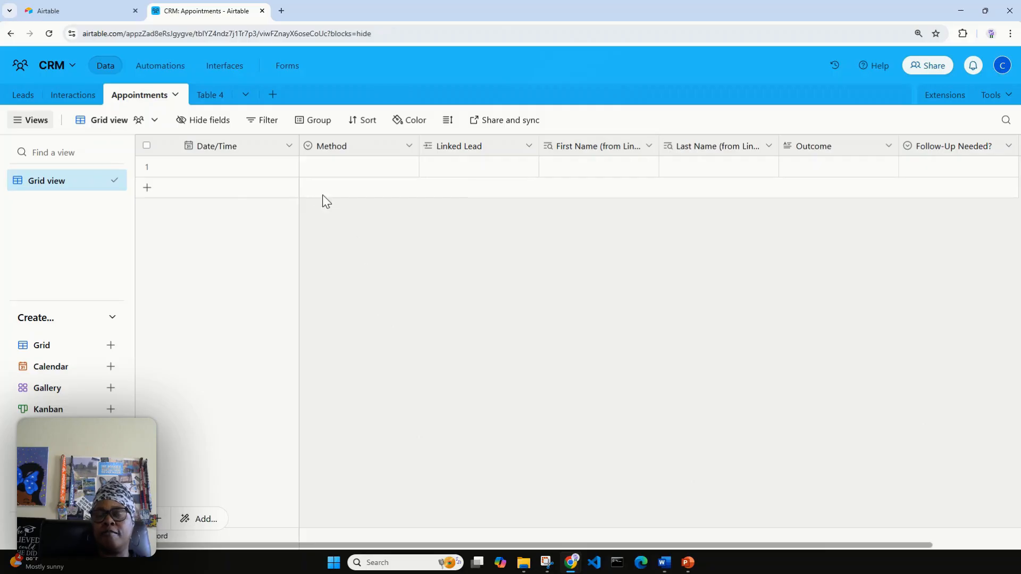
Examine the single select options of the Appointments table's Method field and close its settings without saving
click(409, 146)
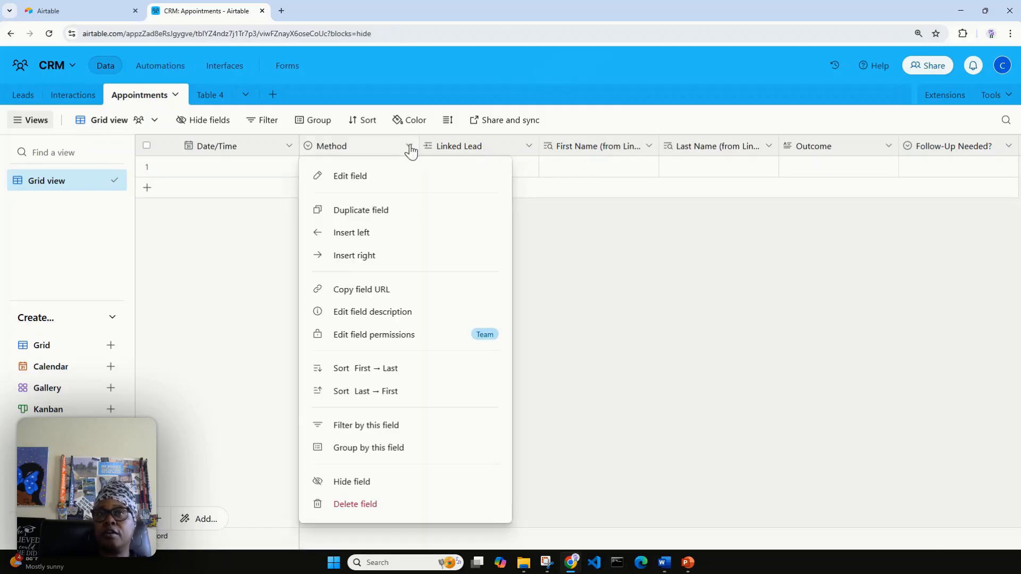
click(376, 181)
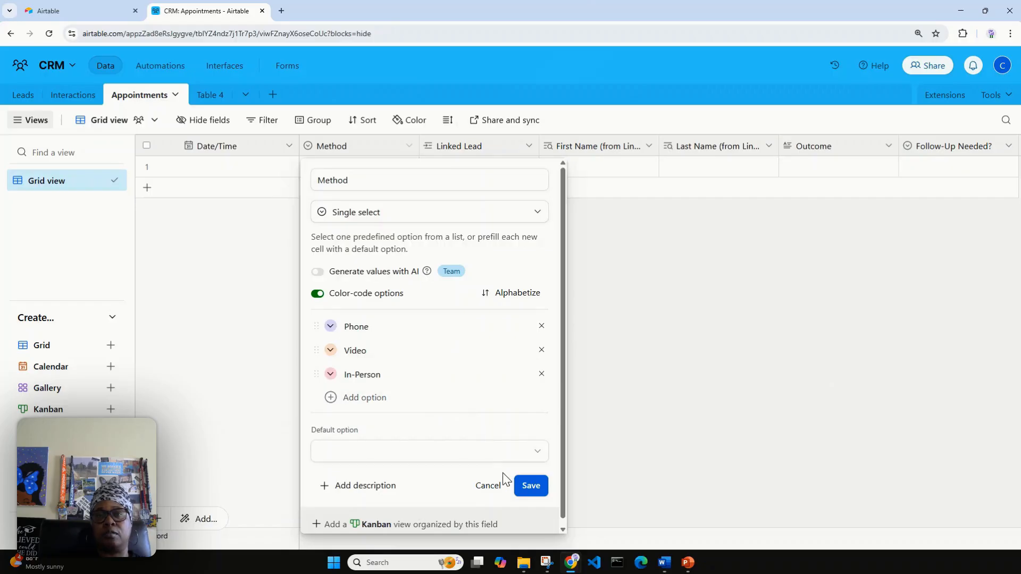
click(488, 486)
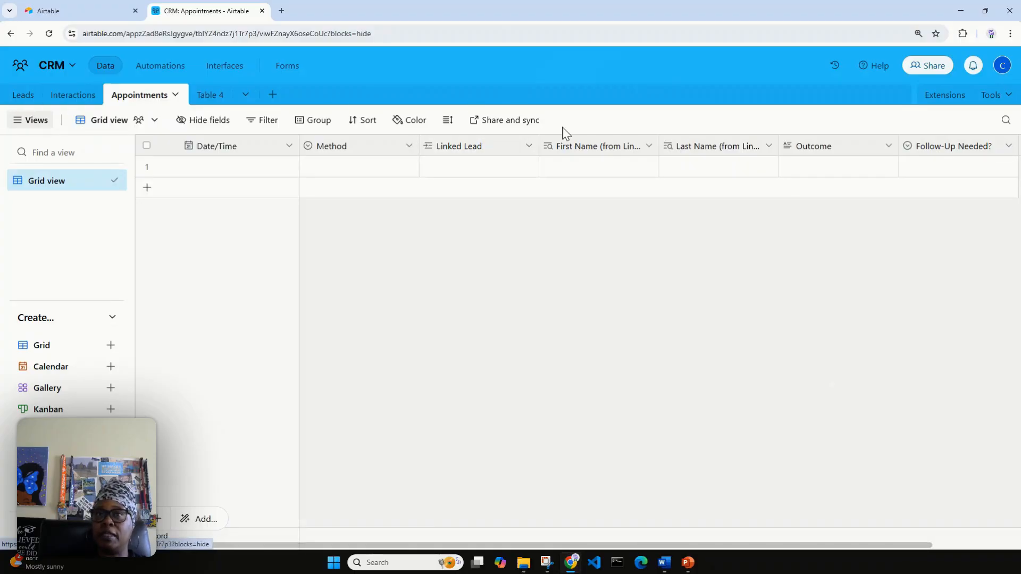
Widen the Appointments table's First Name and Last Name lookup columns until their full headings fit
drag(659, 145, 694, 146)
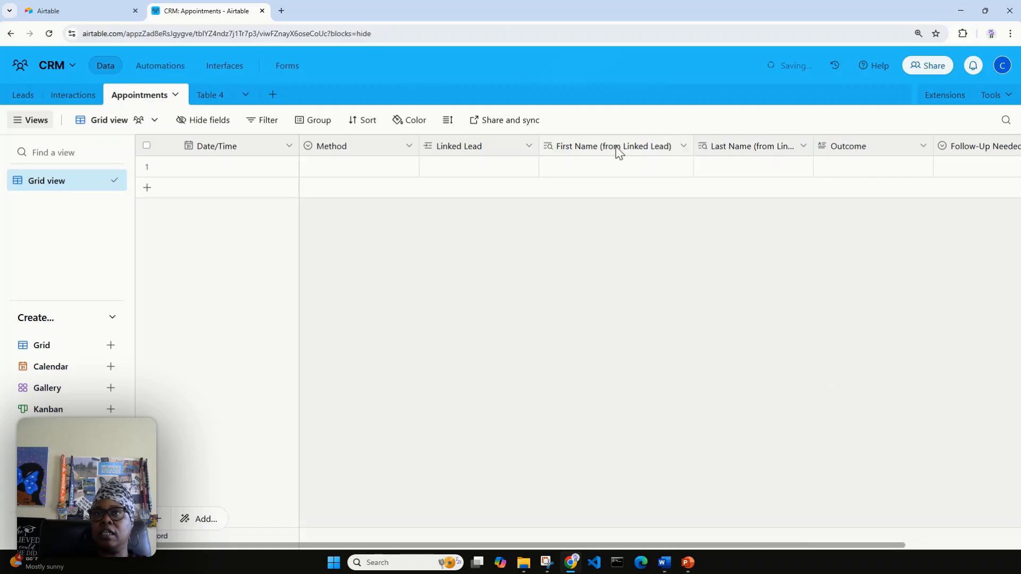
drag(811, 144, 839, 142)
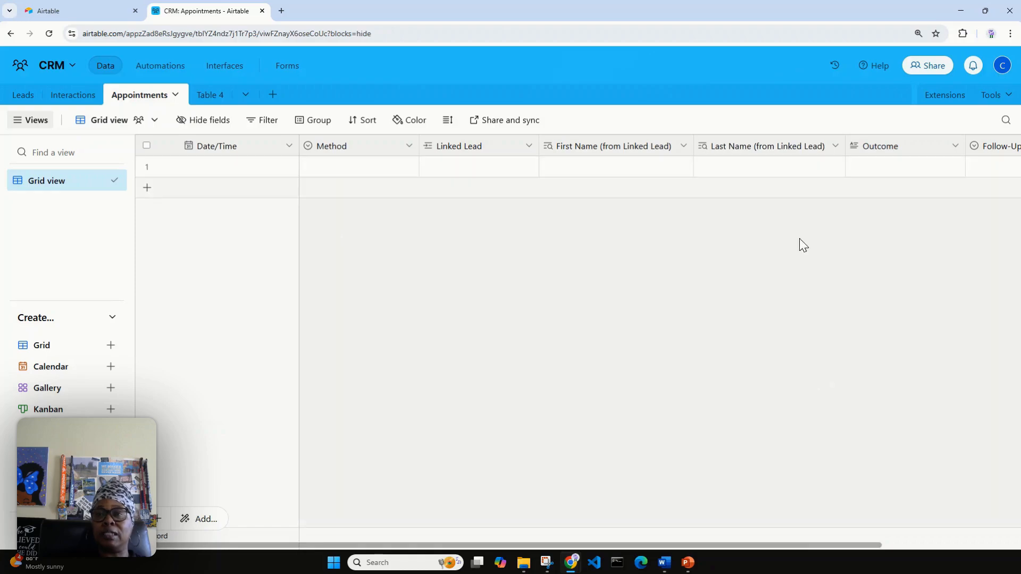
Examine the options of the Appointments table's Follow-Up Needed? single select field and close its settings without saving
drag(784, 546, 945, 503)
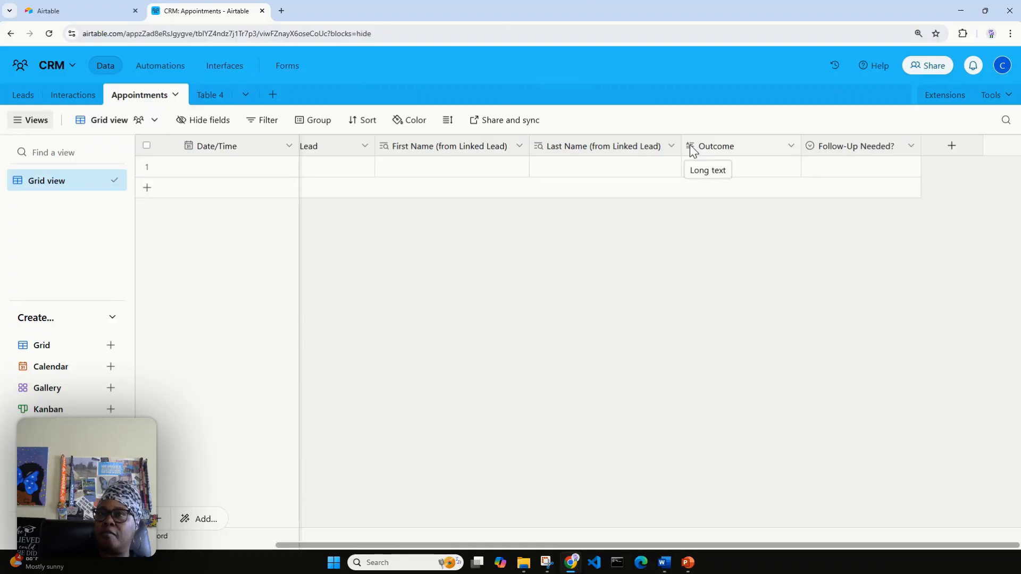
click(911, 147)
click(882, 180)
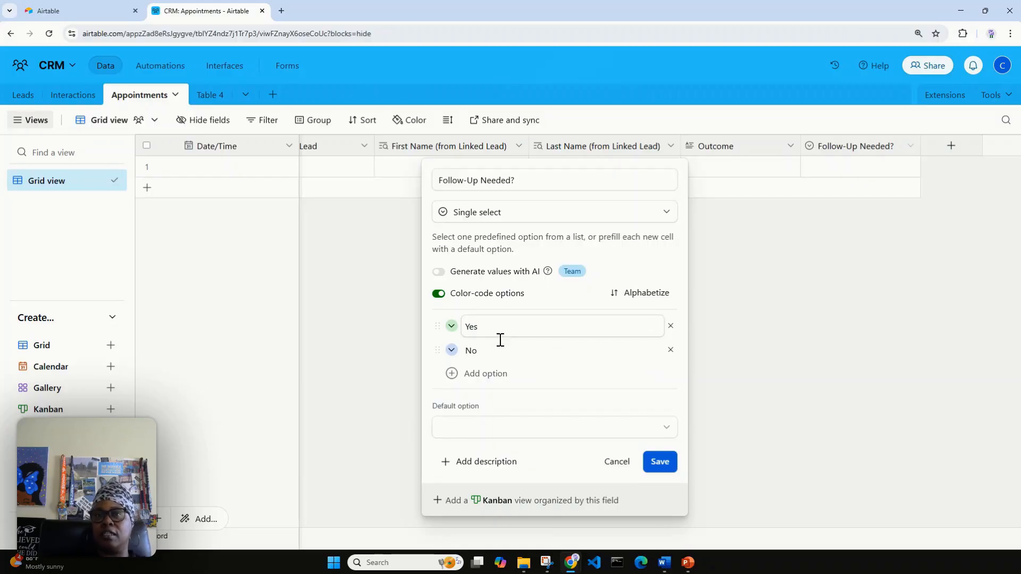
click(617, 463)
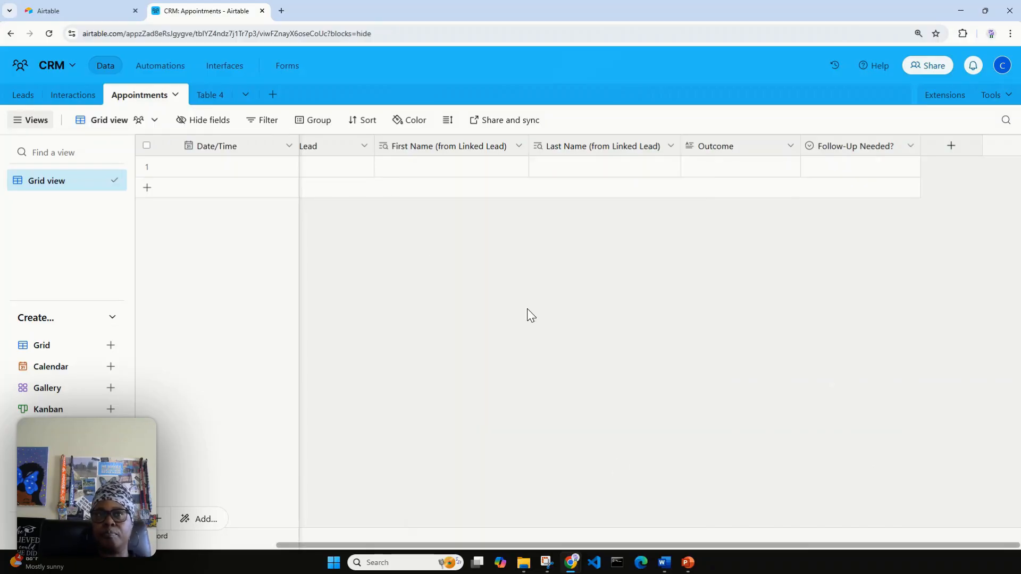
Delete the unused Table 4 from the CRM base
click(199, 97)
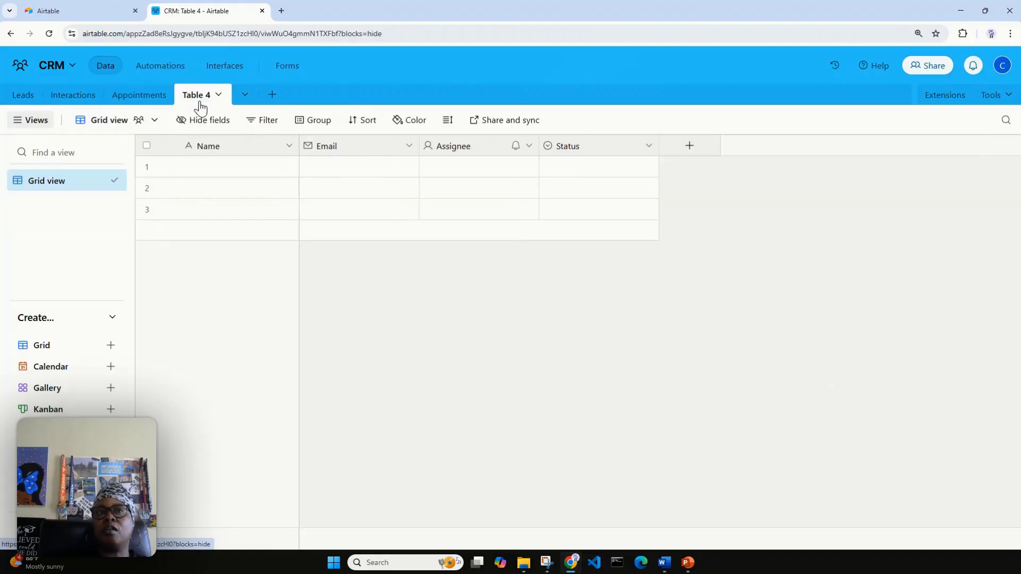
click(204, 101)
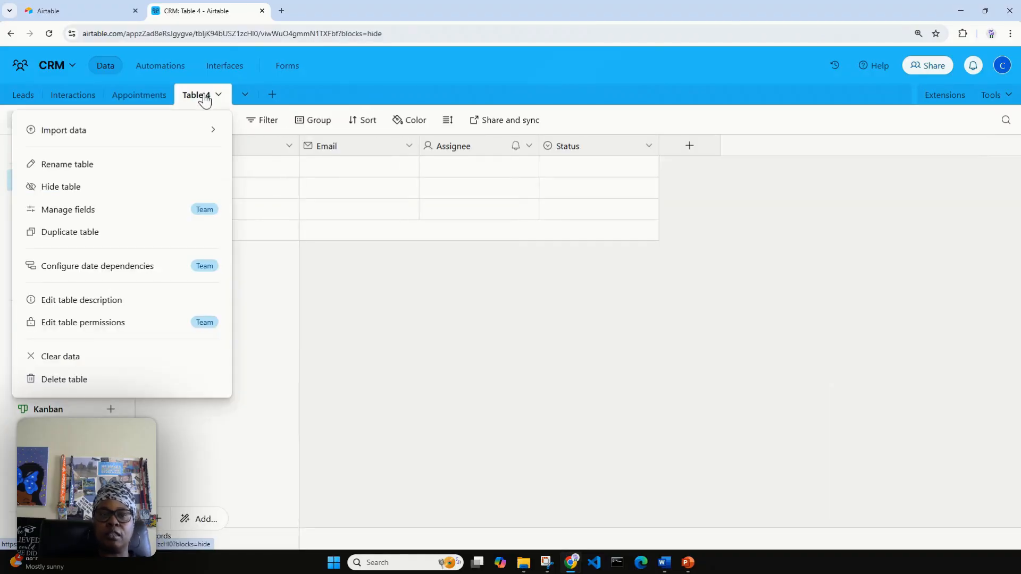
click(148, 388)
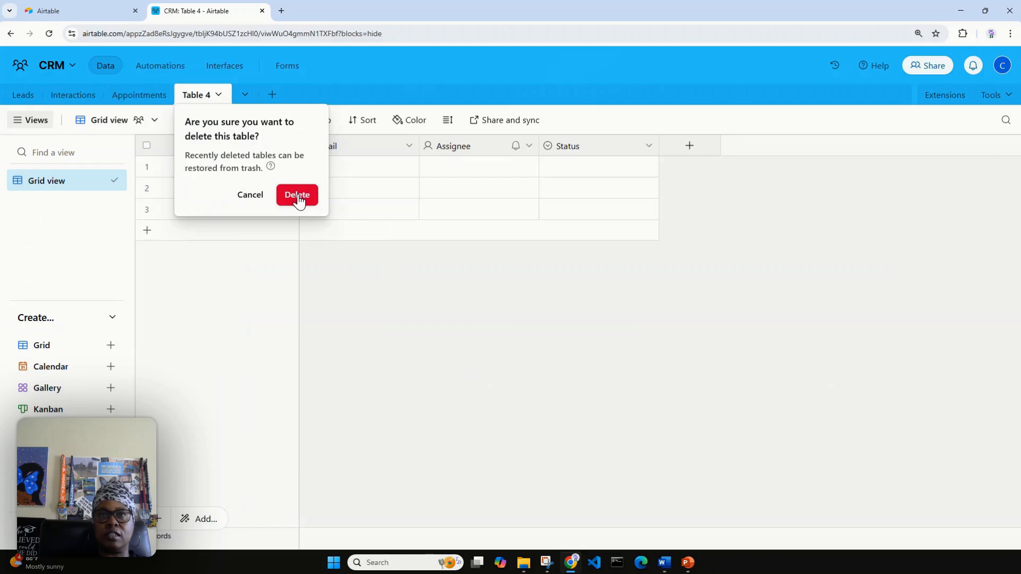
click(298, 196)
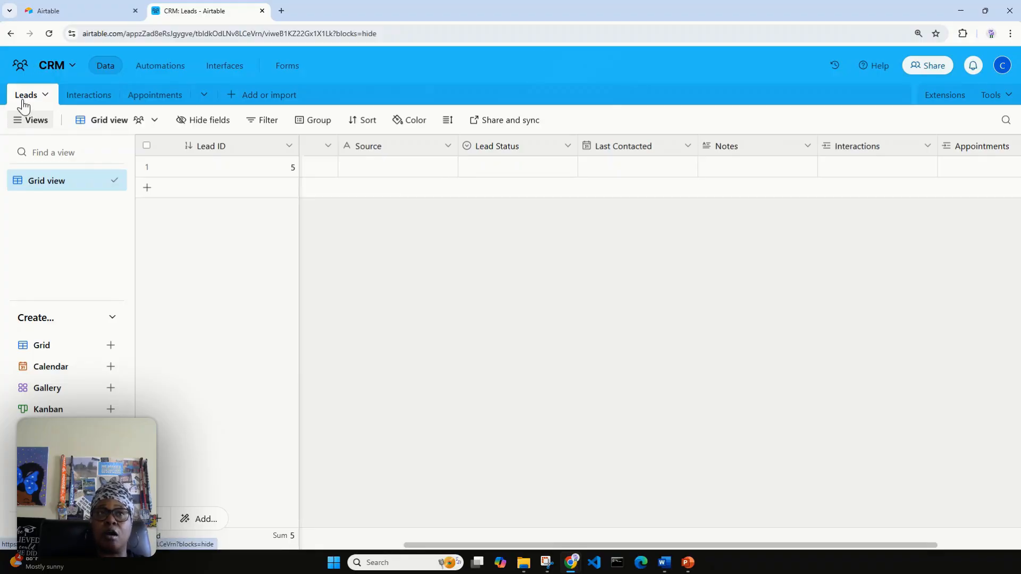
Look through the Interactions table and open the Appointments table for a final review of the base
click(80, 98)
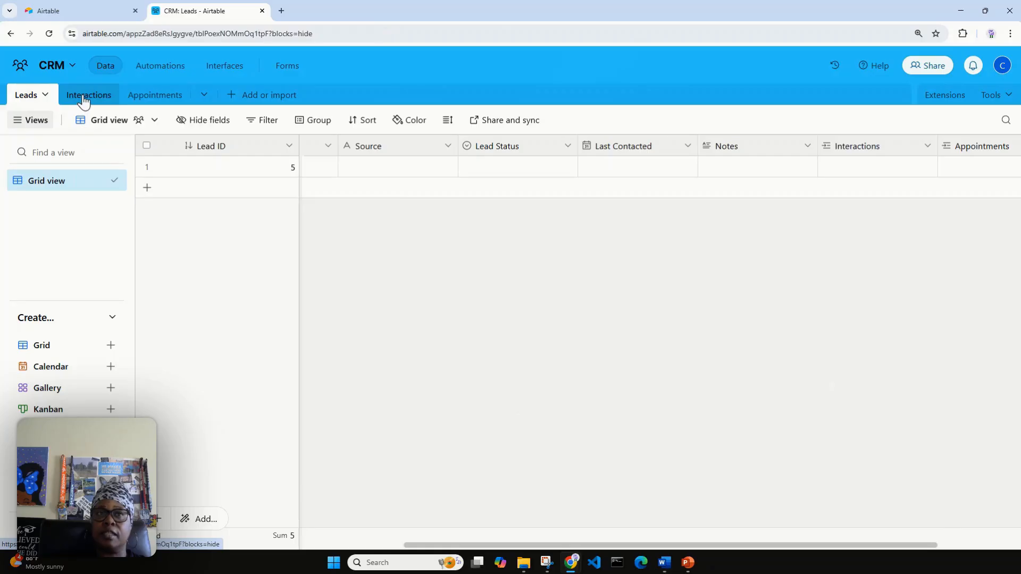
click(151, 100)
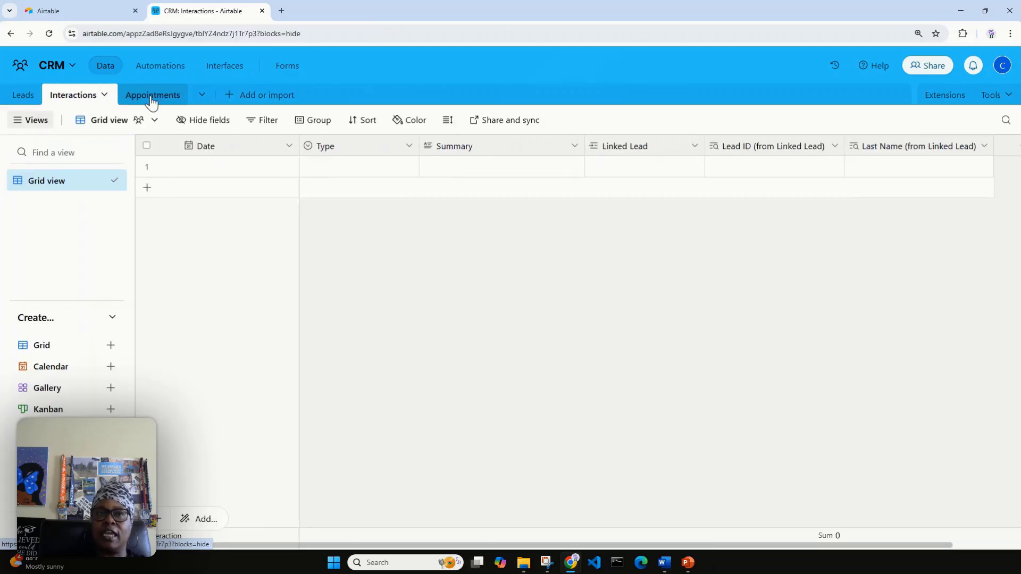